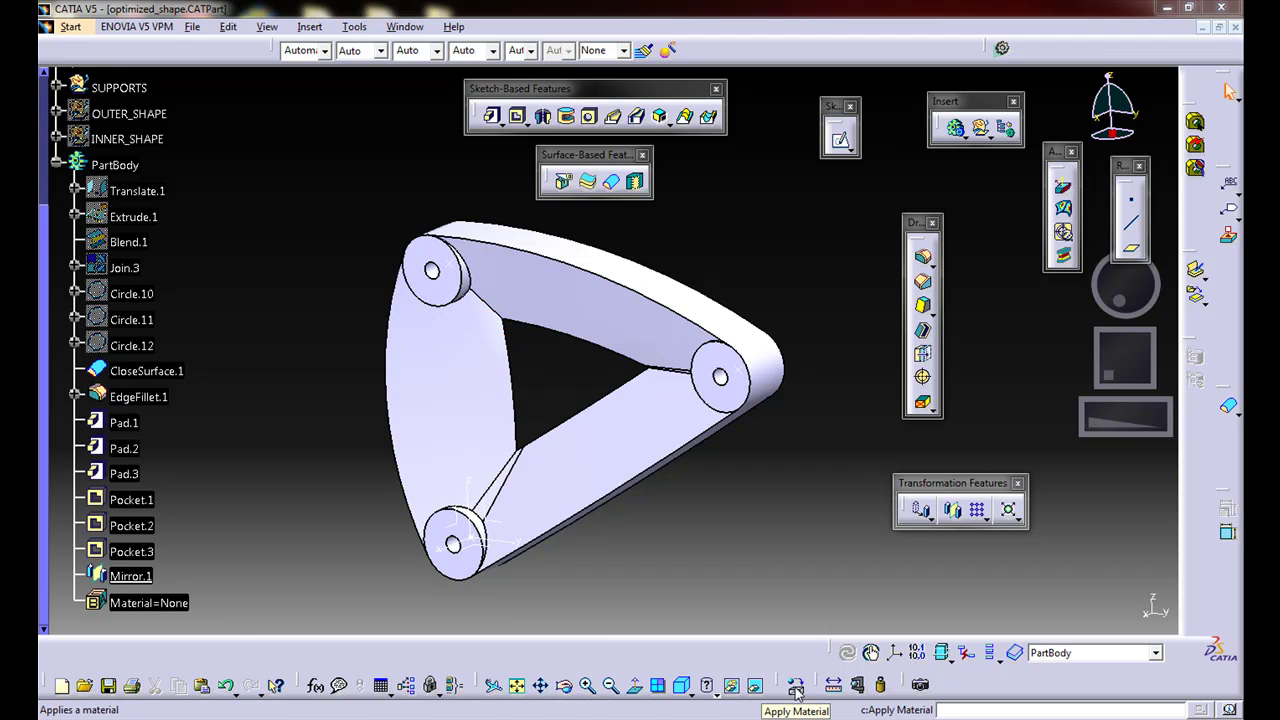
Apply Plastic from the library's Other category to PartBody and close the material library.
click(796, 689)
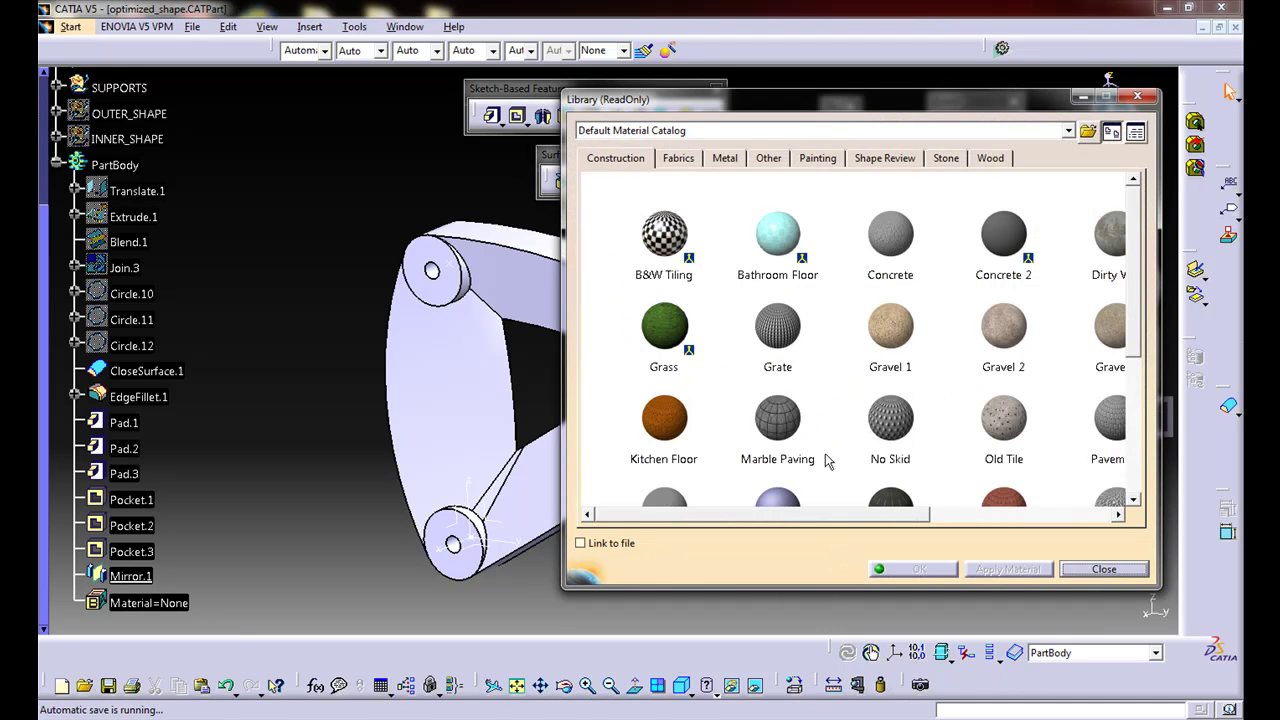
click(769, 160)
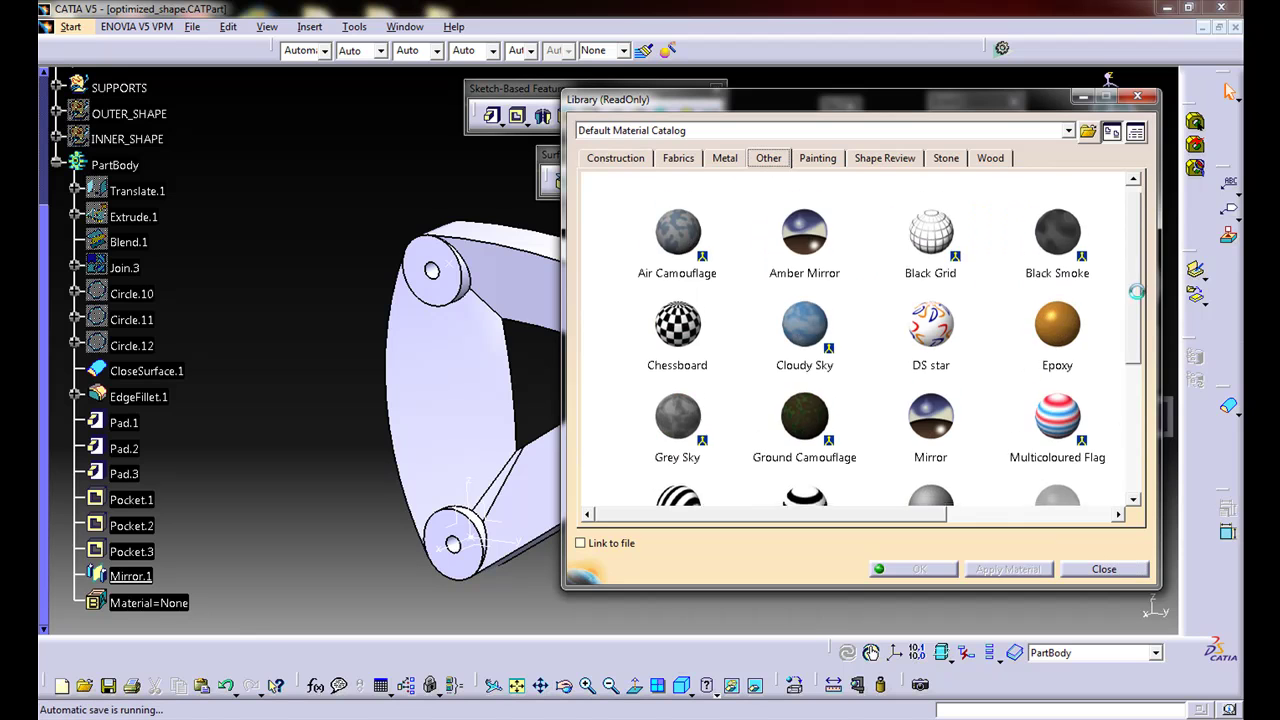
scroll(930, 300, down, 3)
click(929, 272)
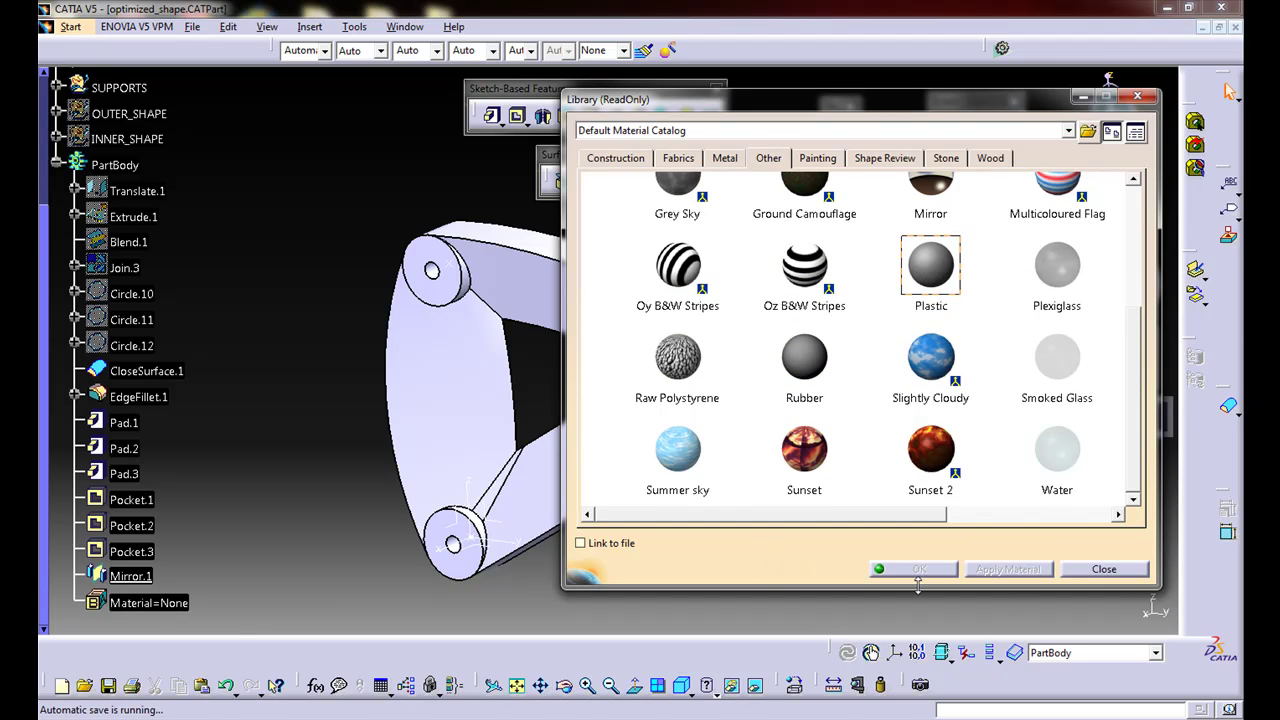
click(114, 165)
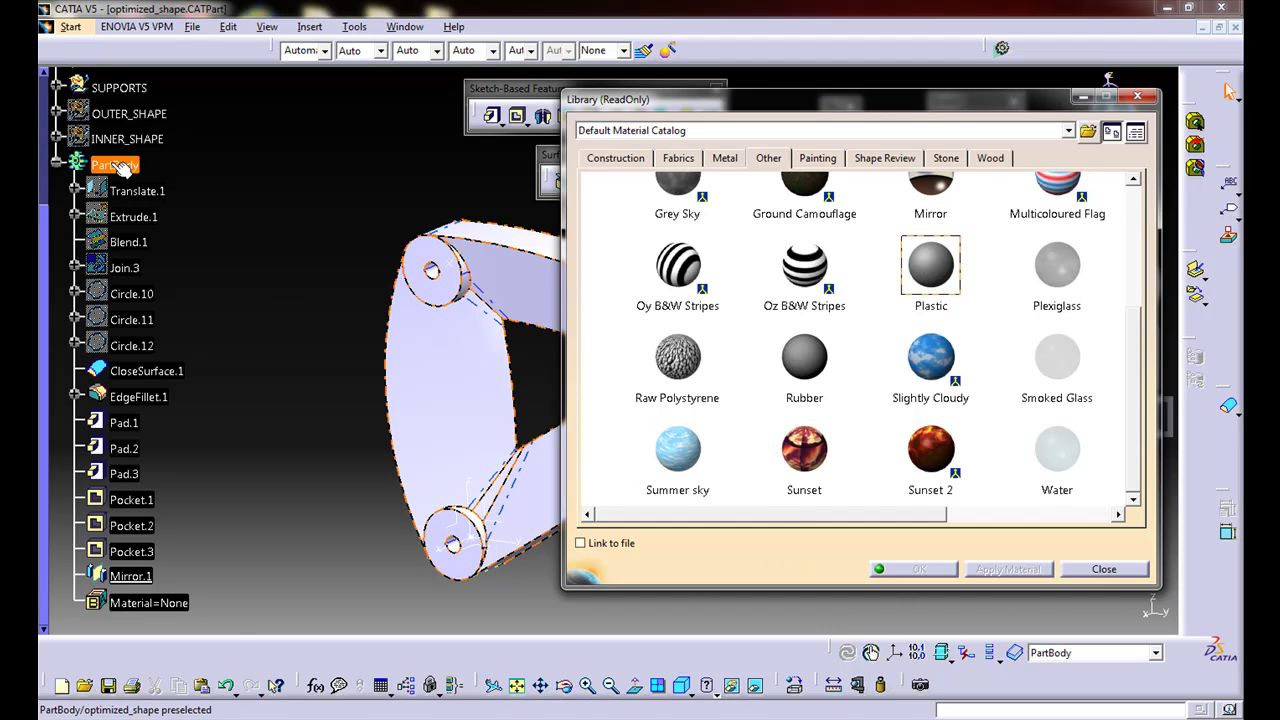
click(985, 577)
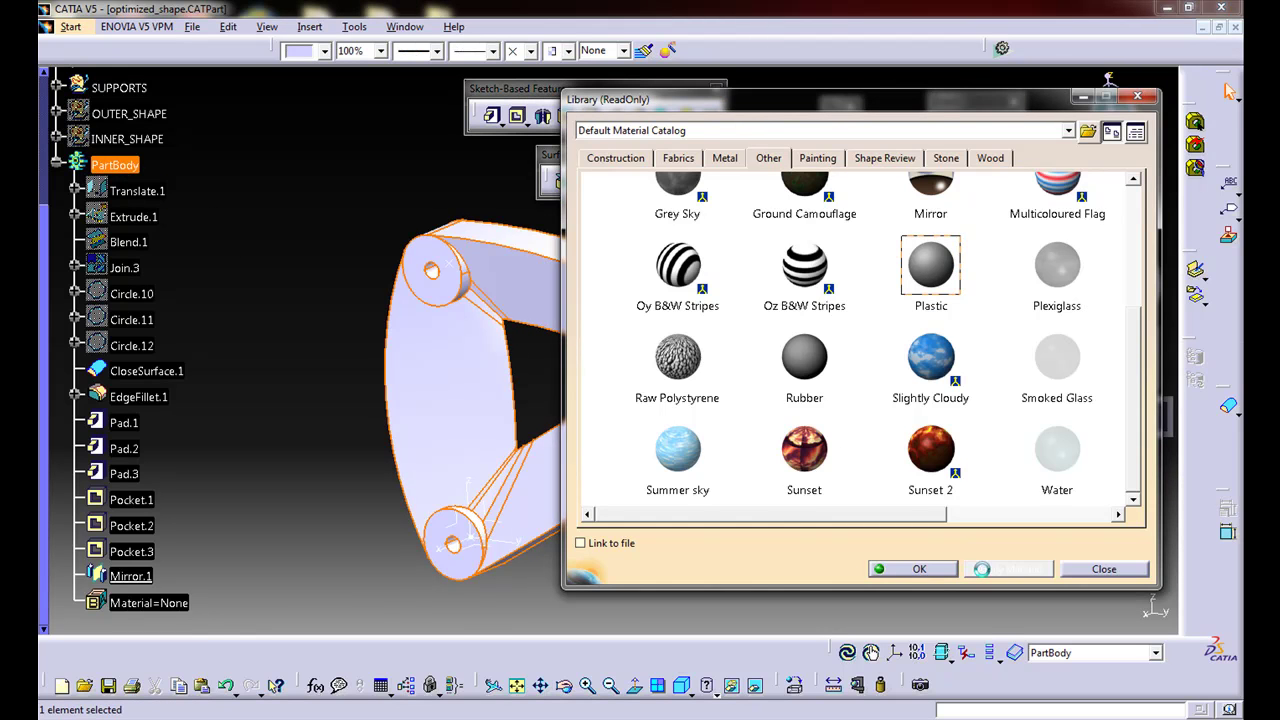
click(910, 569)
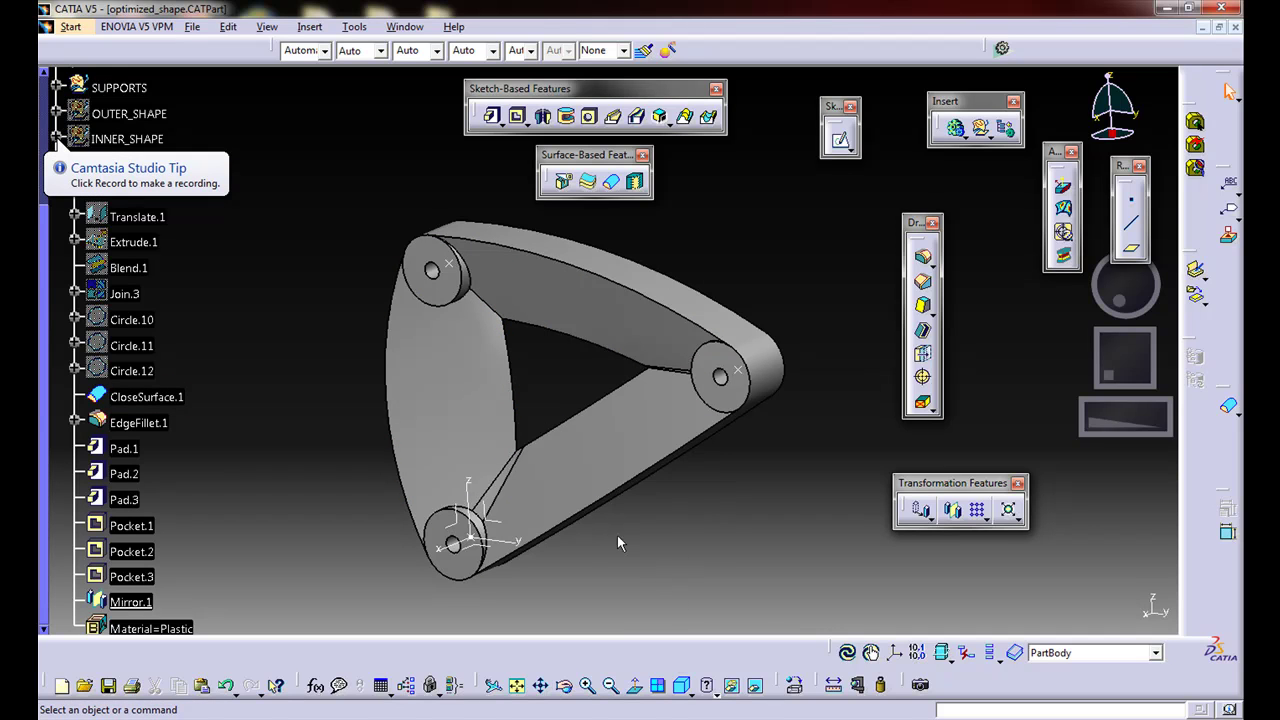
Switch to a customized view mode with material shading and all edges, including smooth ones.
click(709, 690)
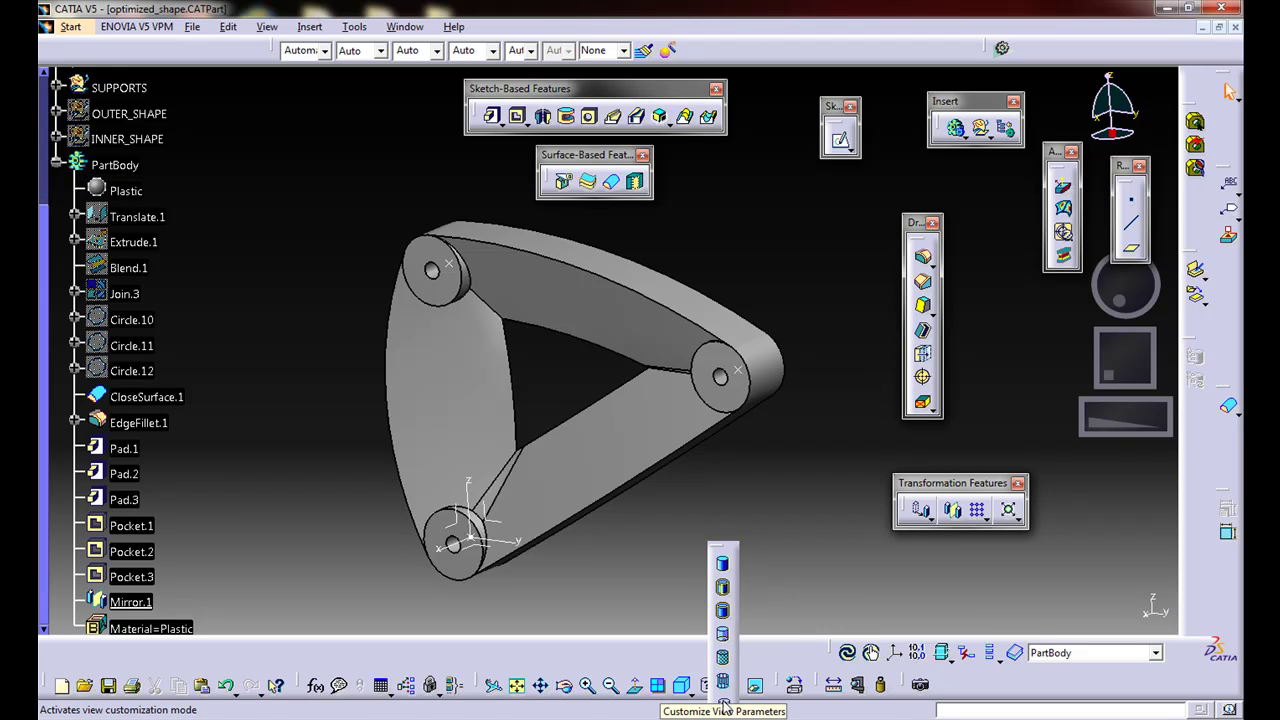
click(724, 705)
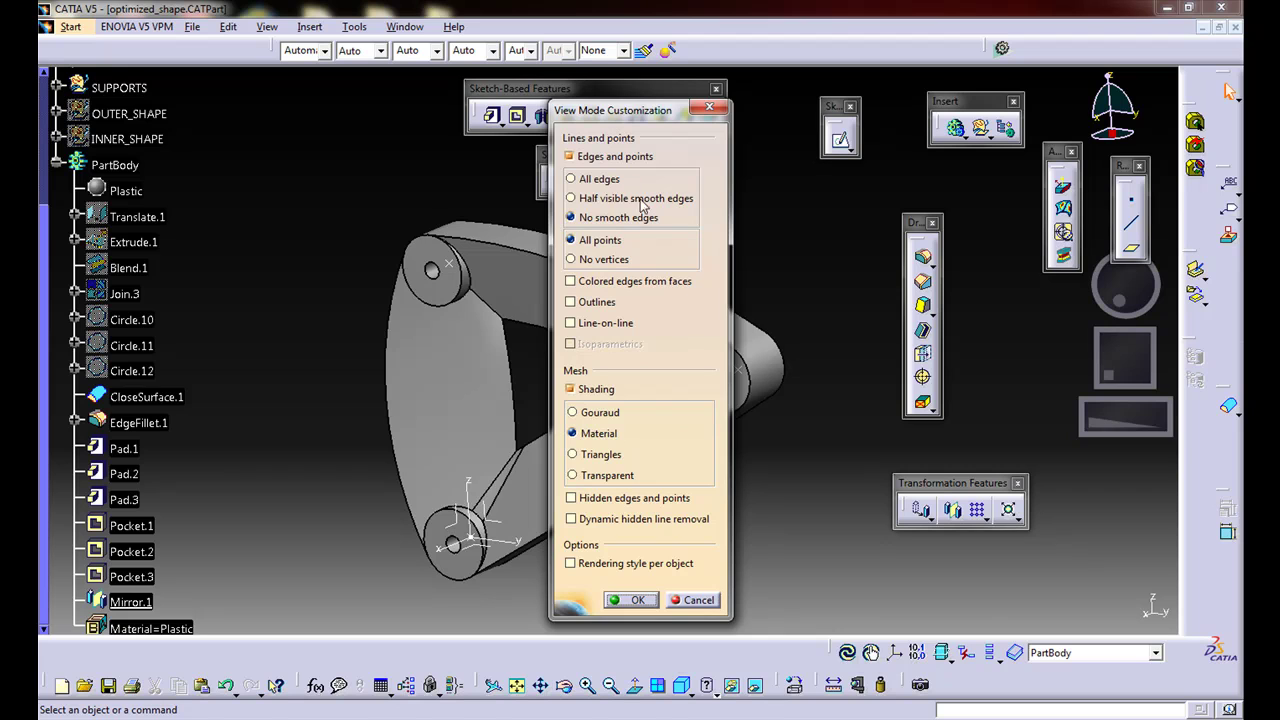
drag(636, 110, 790, 111)
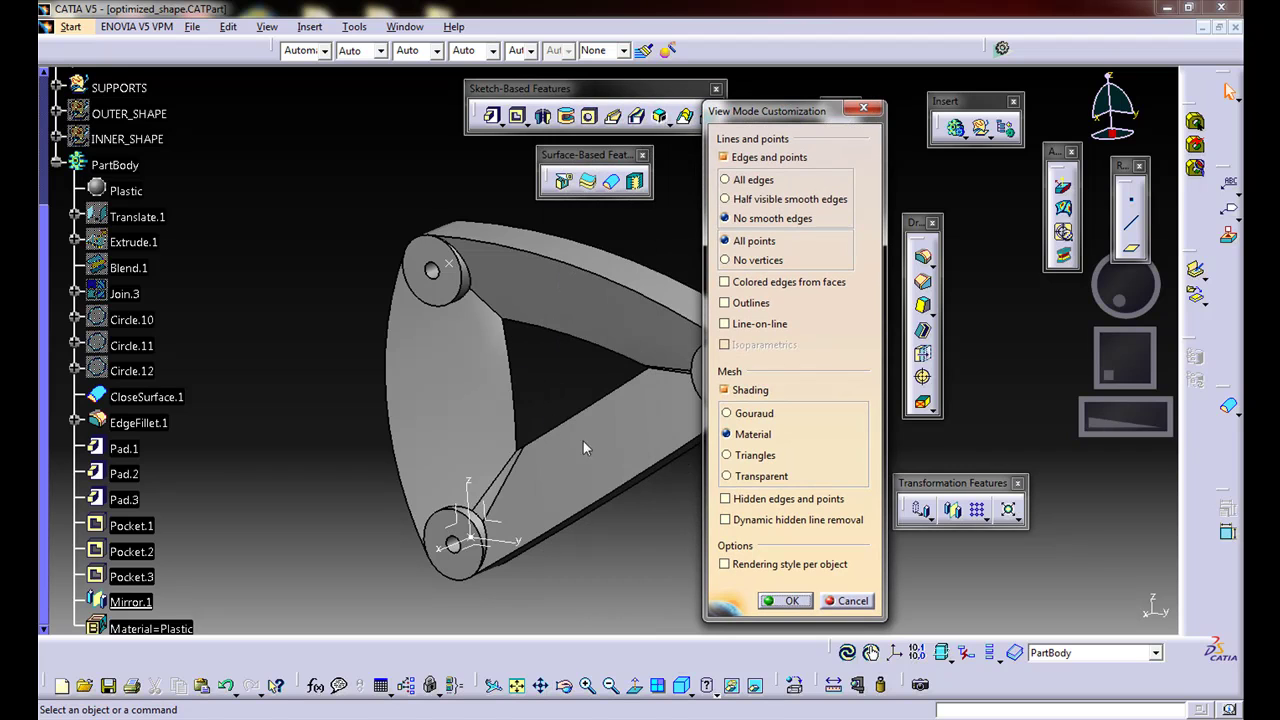
click(724, 157)
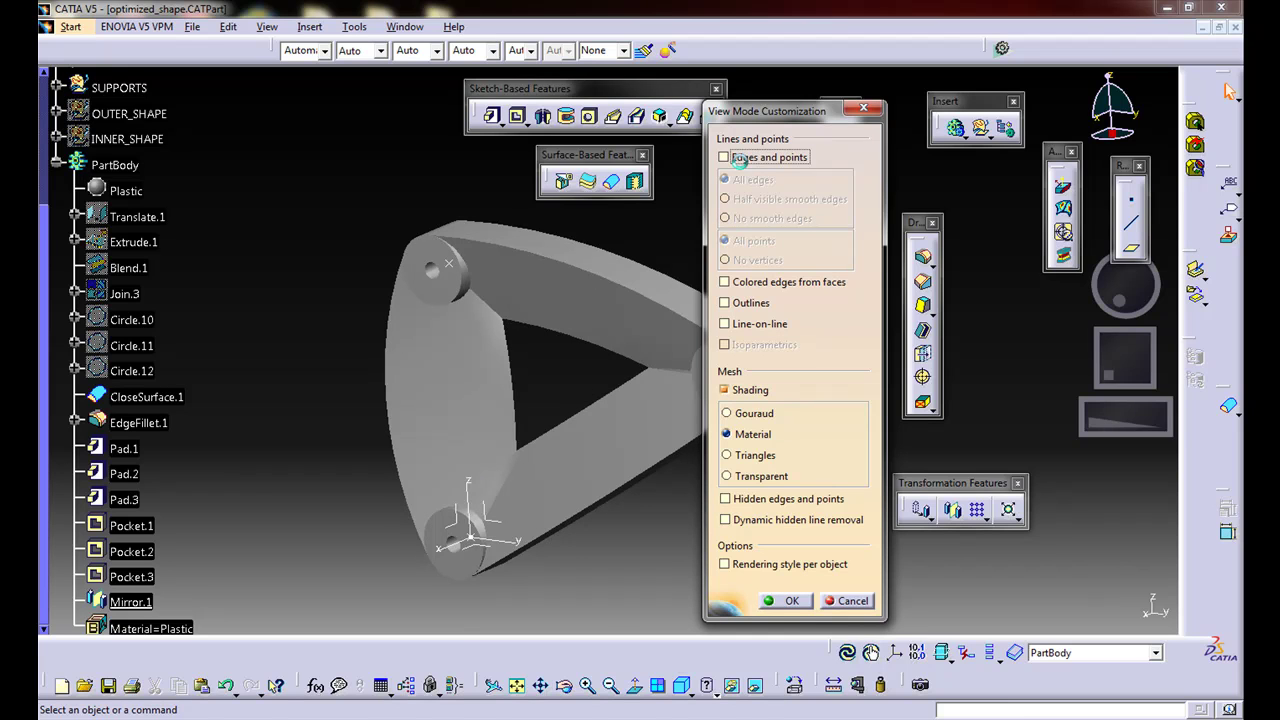
click(738, 160)
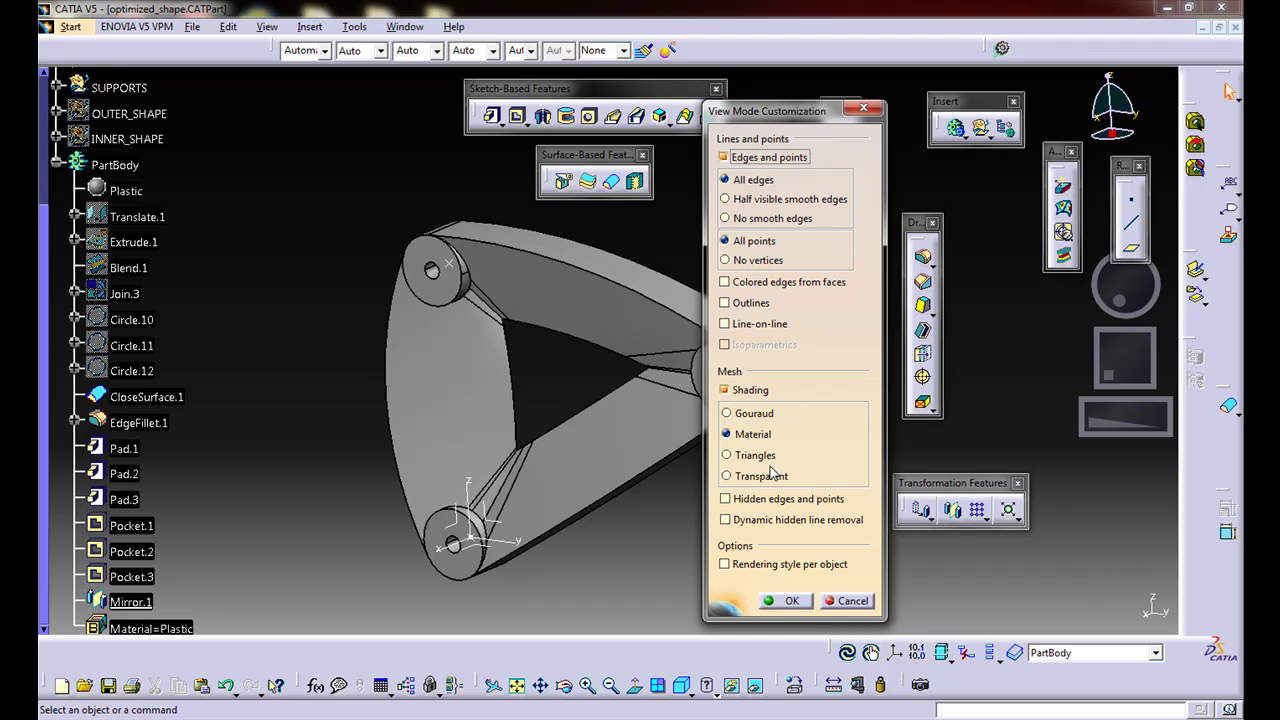
click(785, 601)
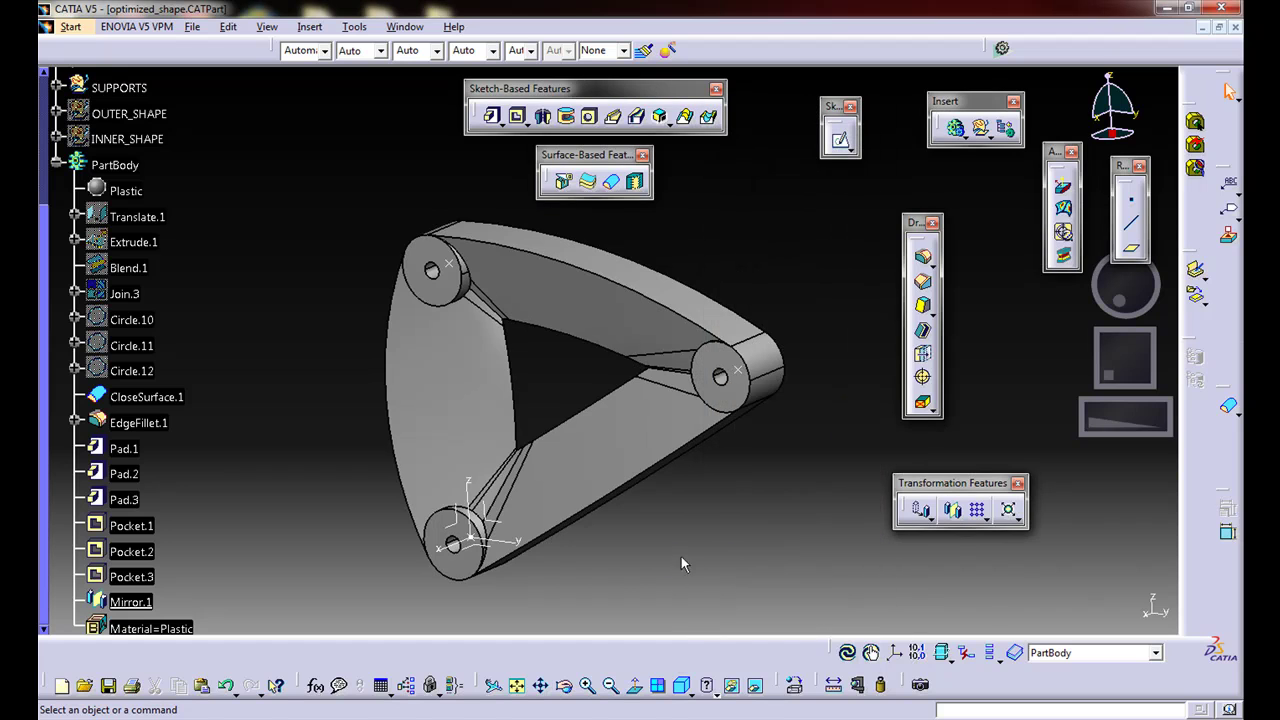
Set the Plastic material's ambient rendering colour to blue (1B84D9).
double_click(126, 191)
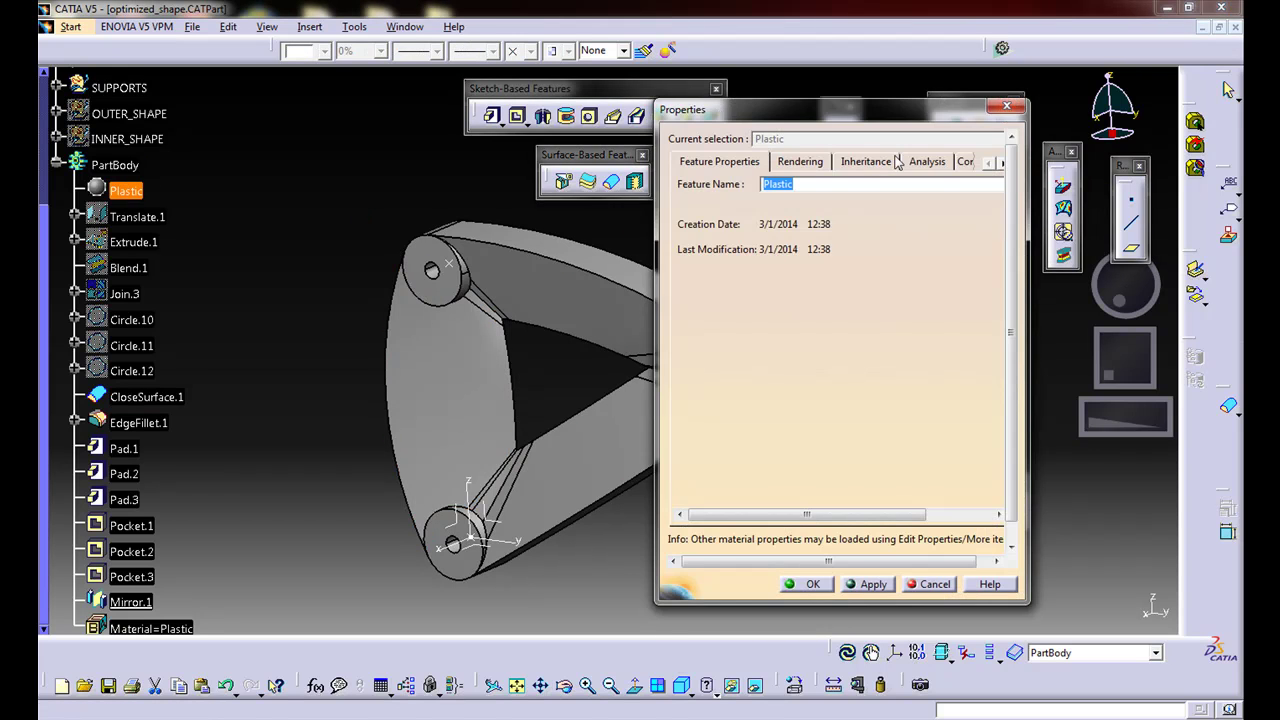
drag(807, 119, 933, 124)
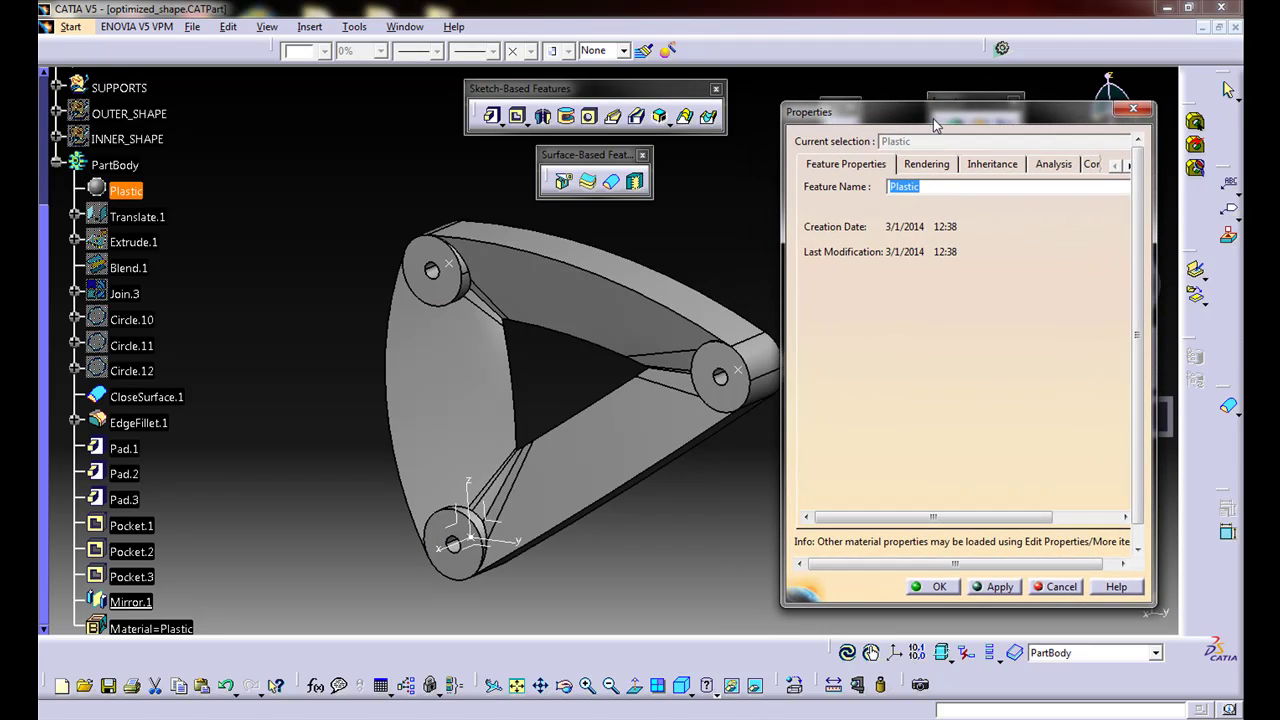
click(915, 168)
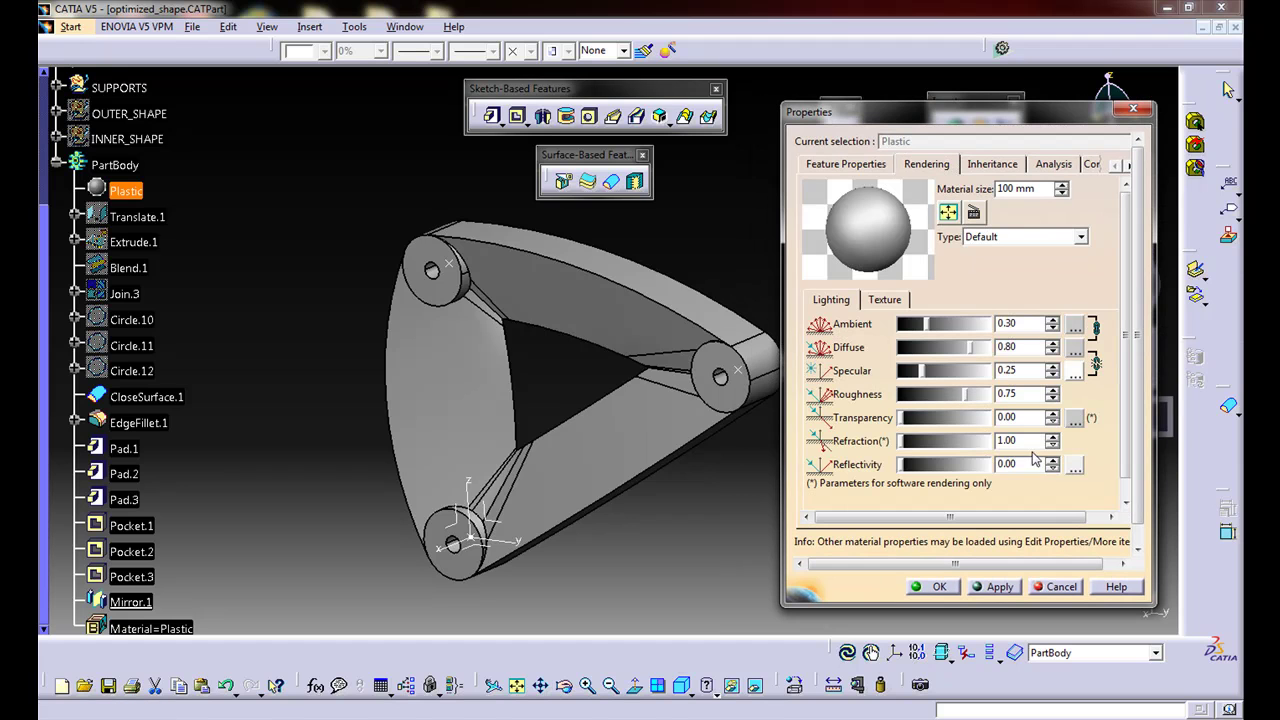
click(1075, 329)
click(1045, 458)
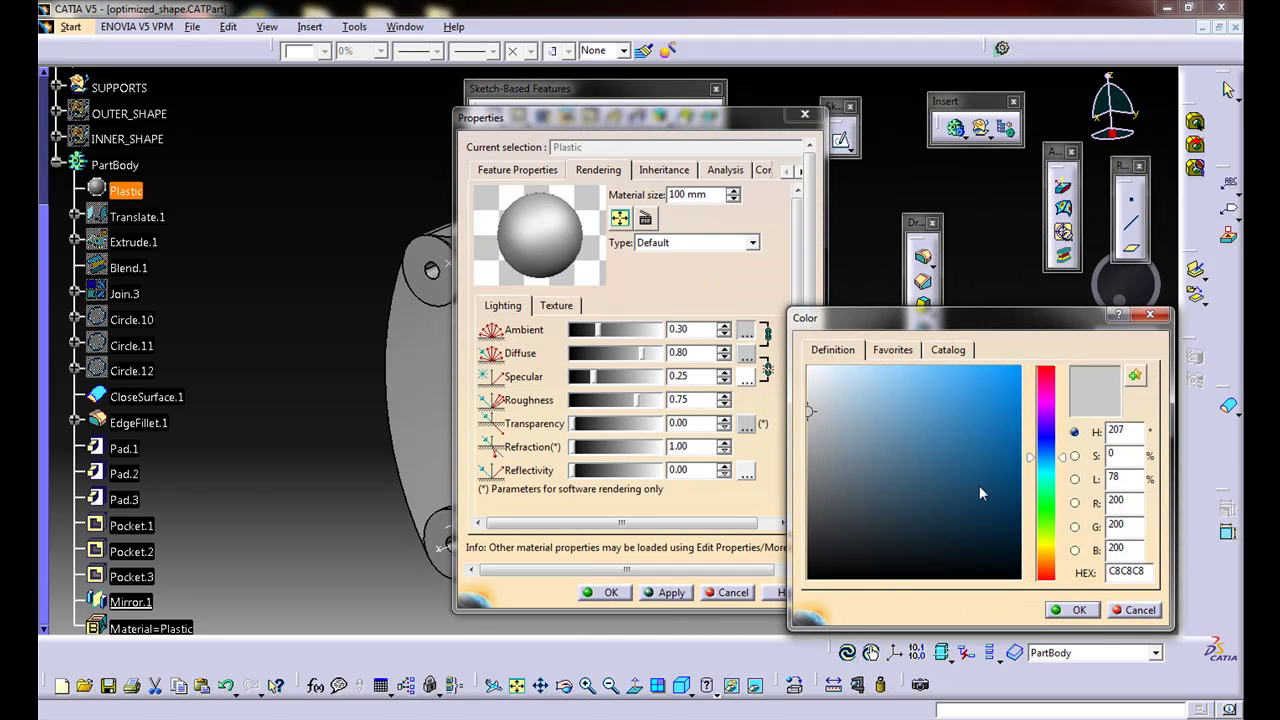
click(980, 420)
click(994, 397)
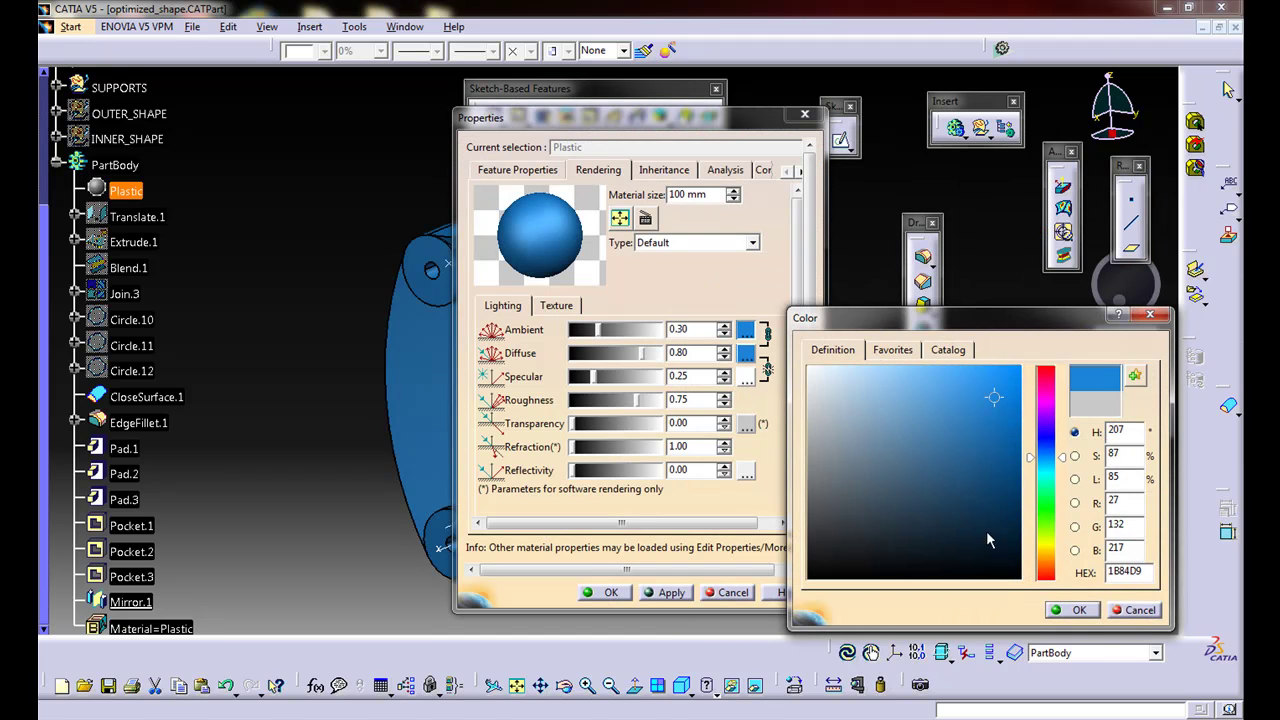
click(1072, 610)
Review Plastic's analysis properties (Young Modulus 2.2e+009N_m2, Poisson 0.38, density 1200kg_m3) and confirm.
drag(695, 118, 1009, 134)
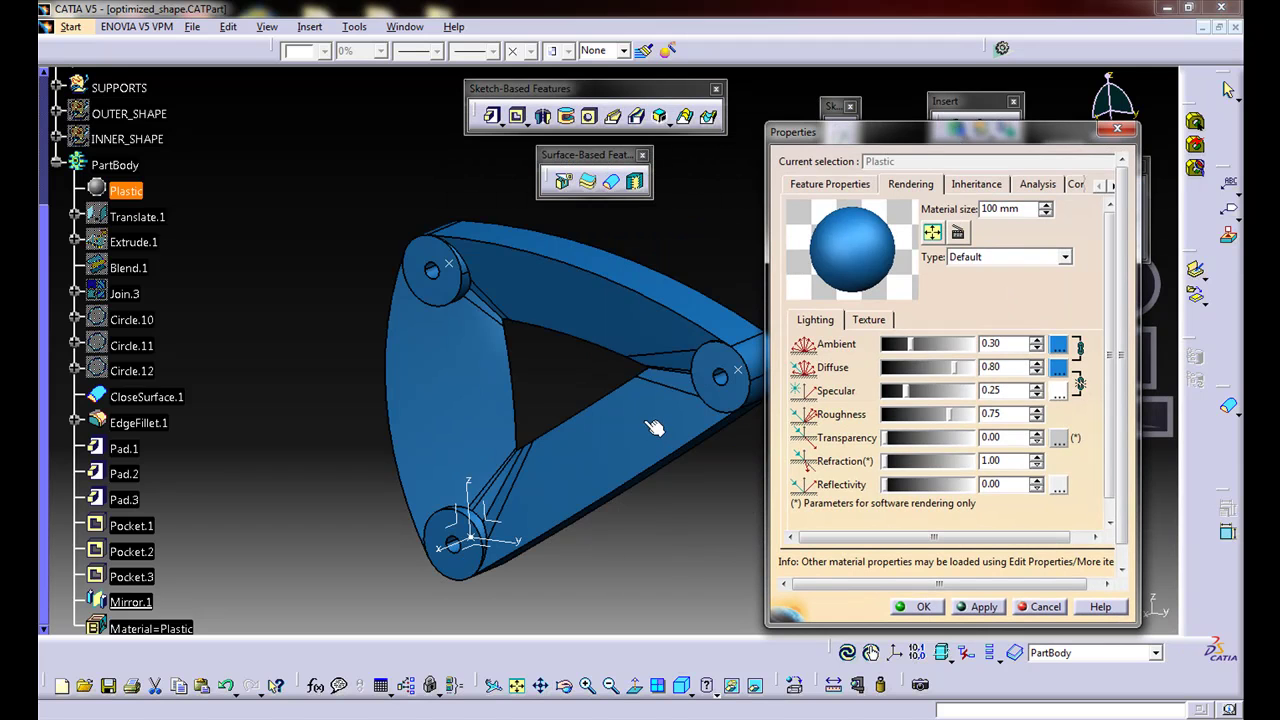
click(1038, 184)
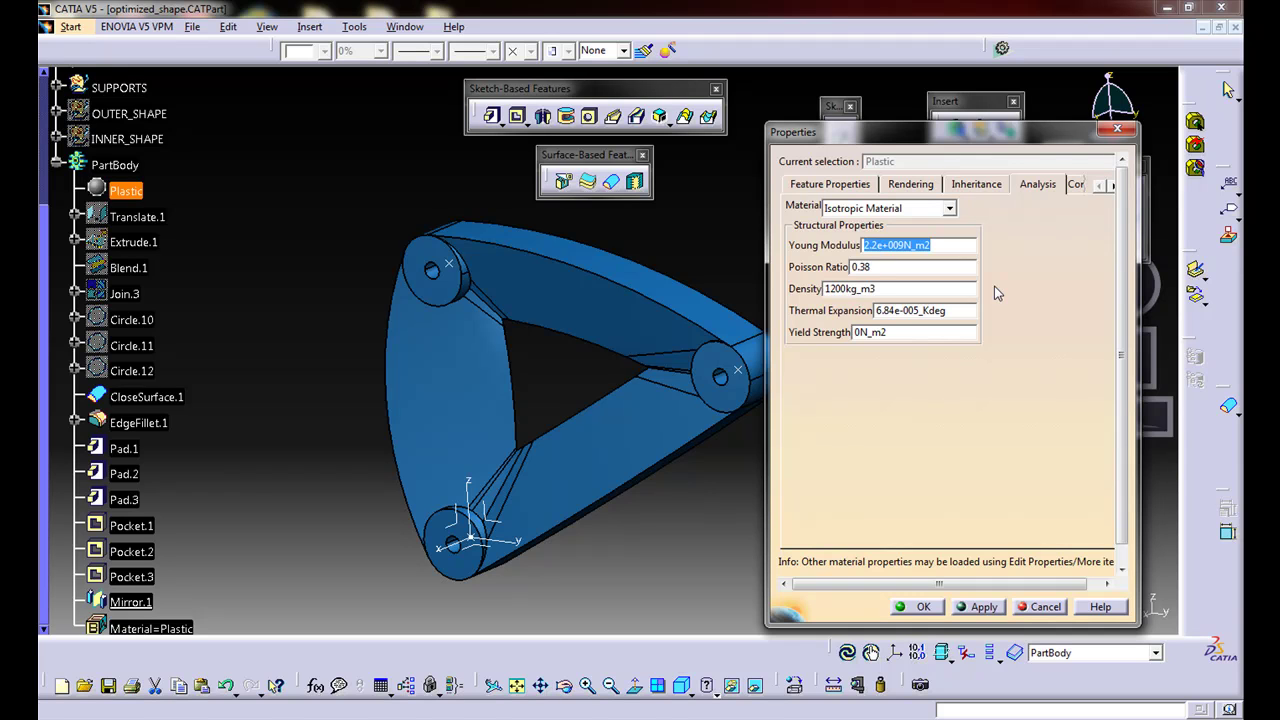
click(922, 607)
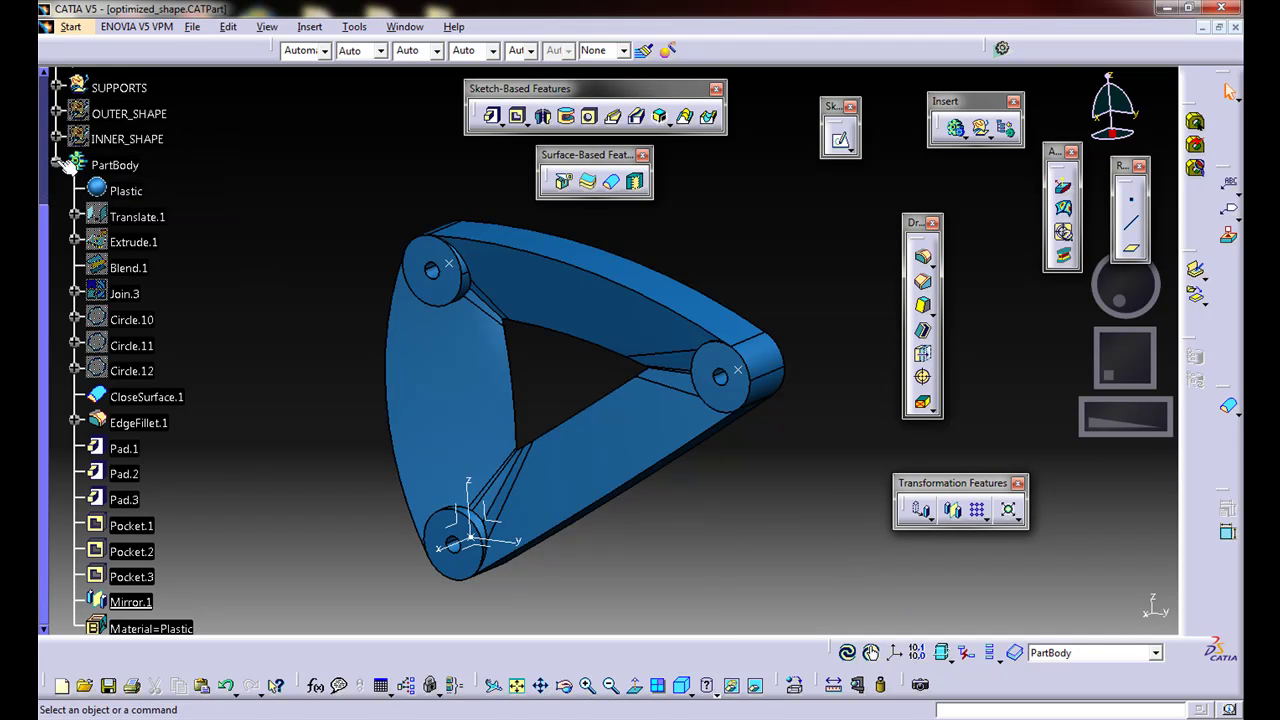
Collapse PartBody and save the part as optimized_shape.CATPart.
click(60, 165)
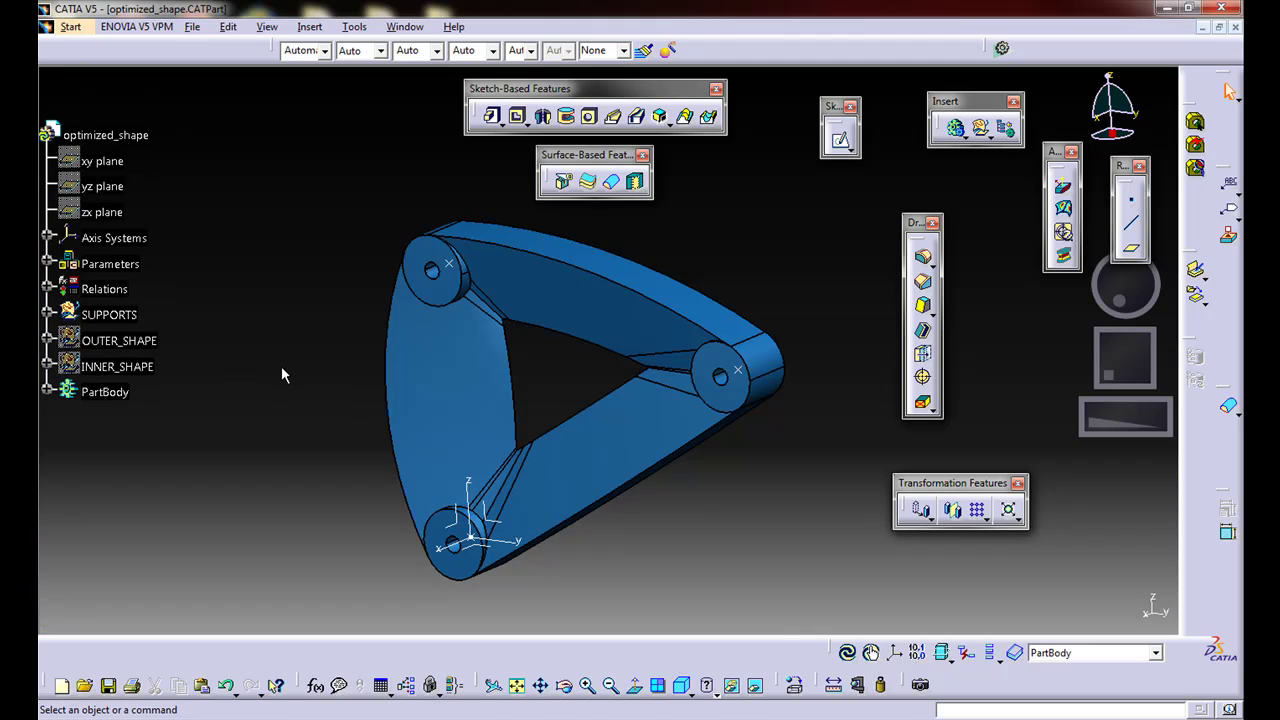
key(ctrl+s)
Create a Static Analysis in Generative Structural Analysis and expand Links Manager to show optimized_shape.CATPart.
click(74, 28)
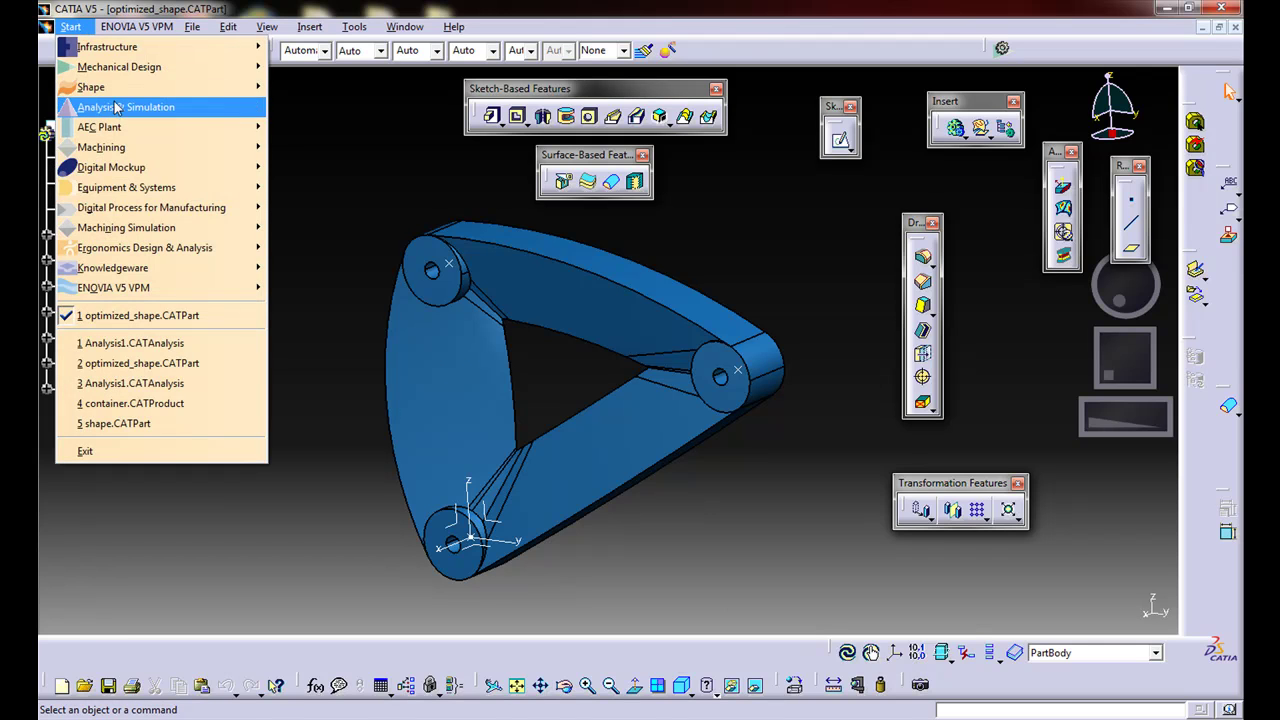
mouse_move(115, 107)
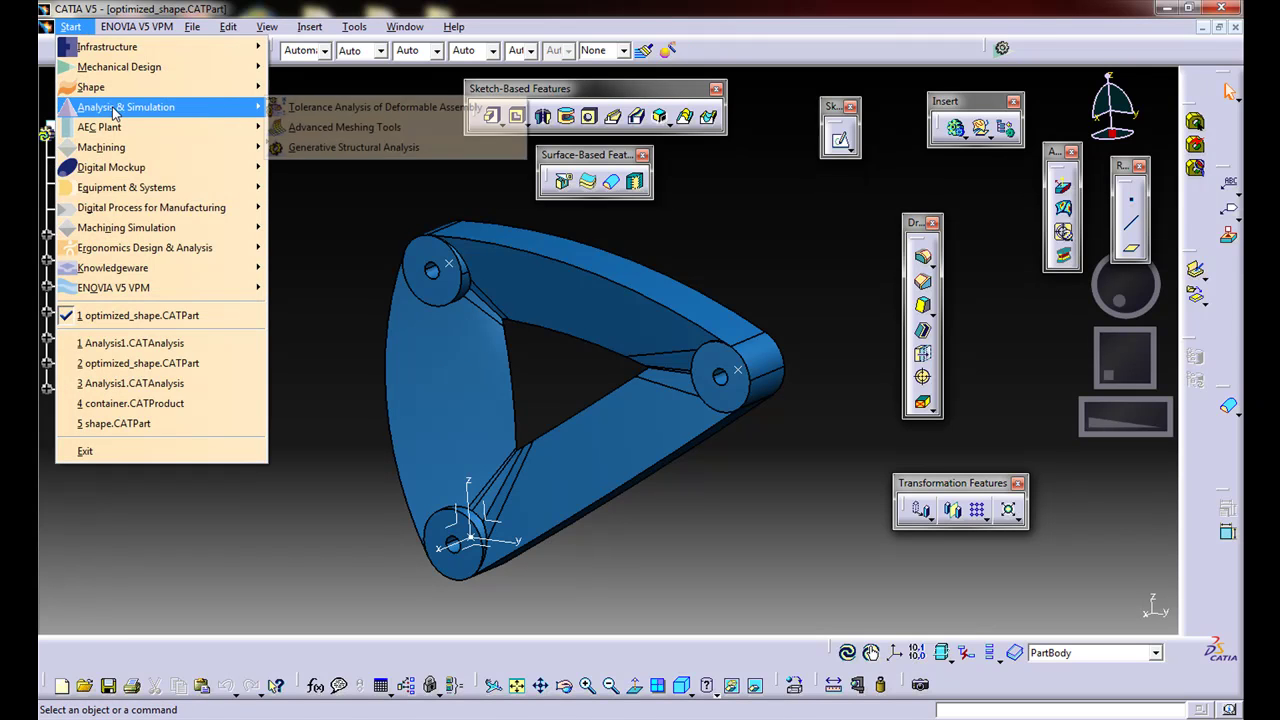
click(338, 150)
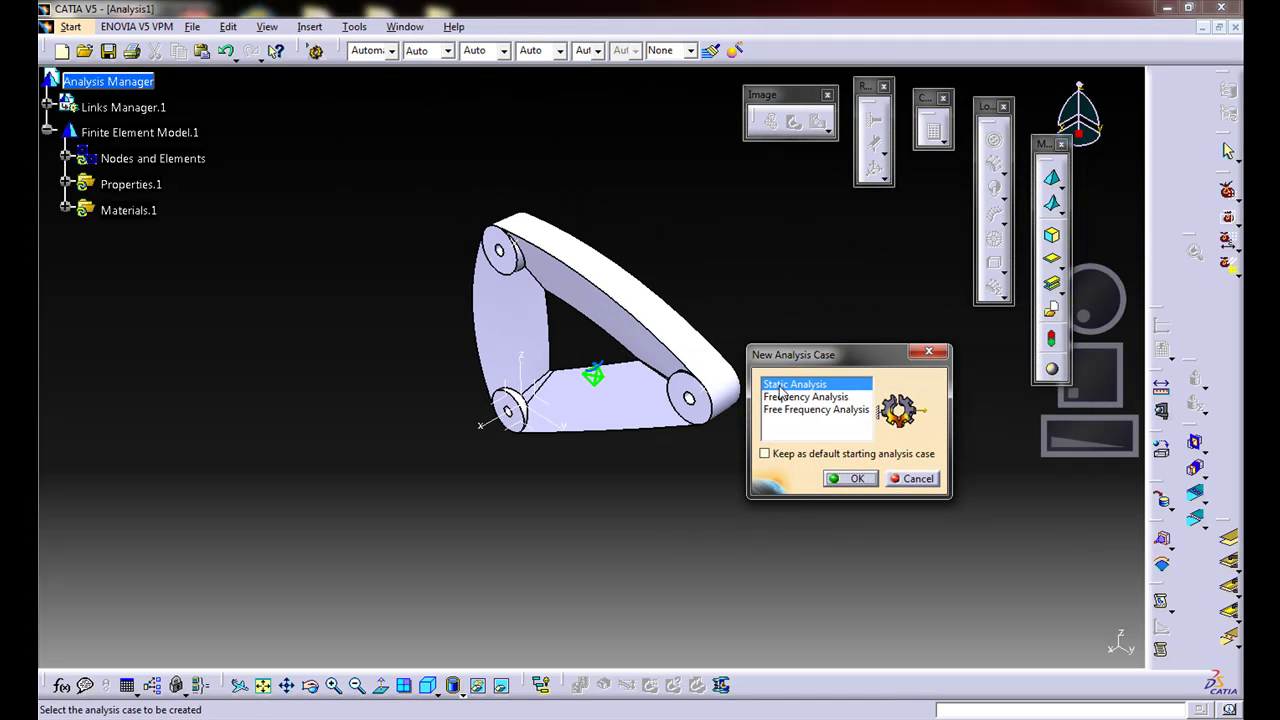
click(841, 479)
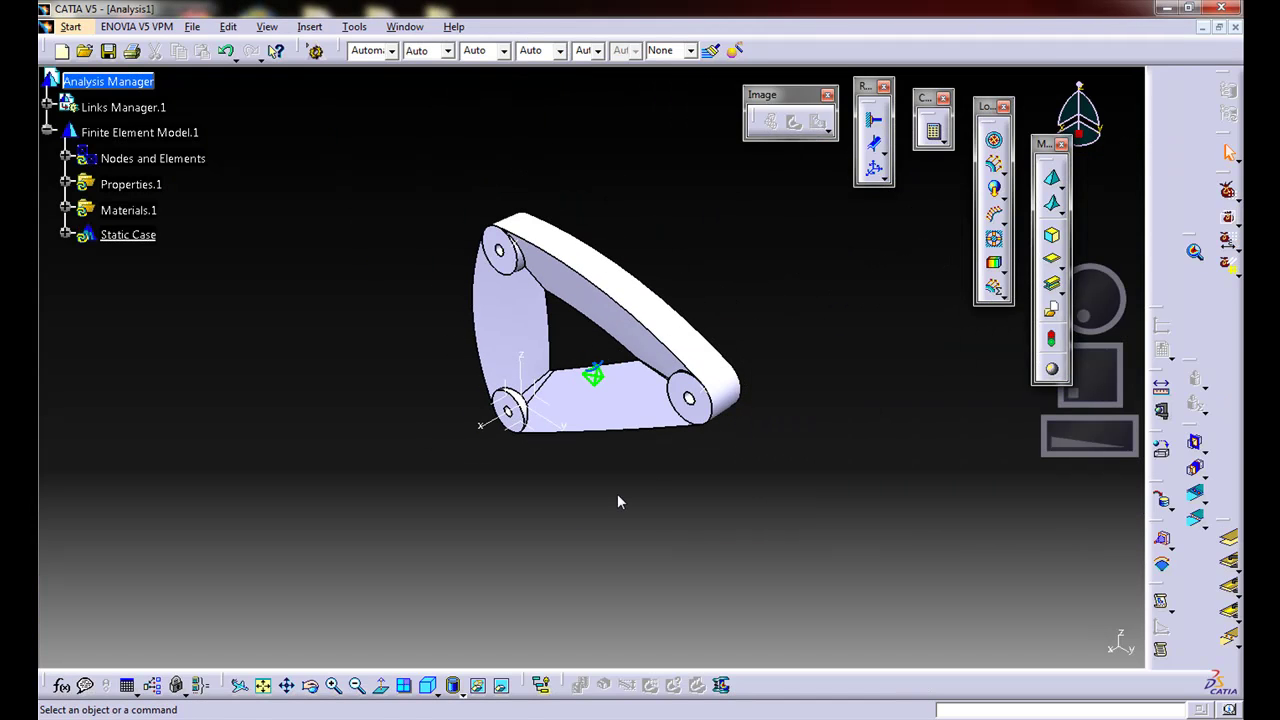
middle_drag(579, 533, 595, 390)
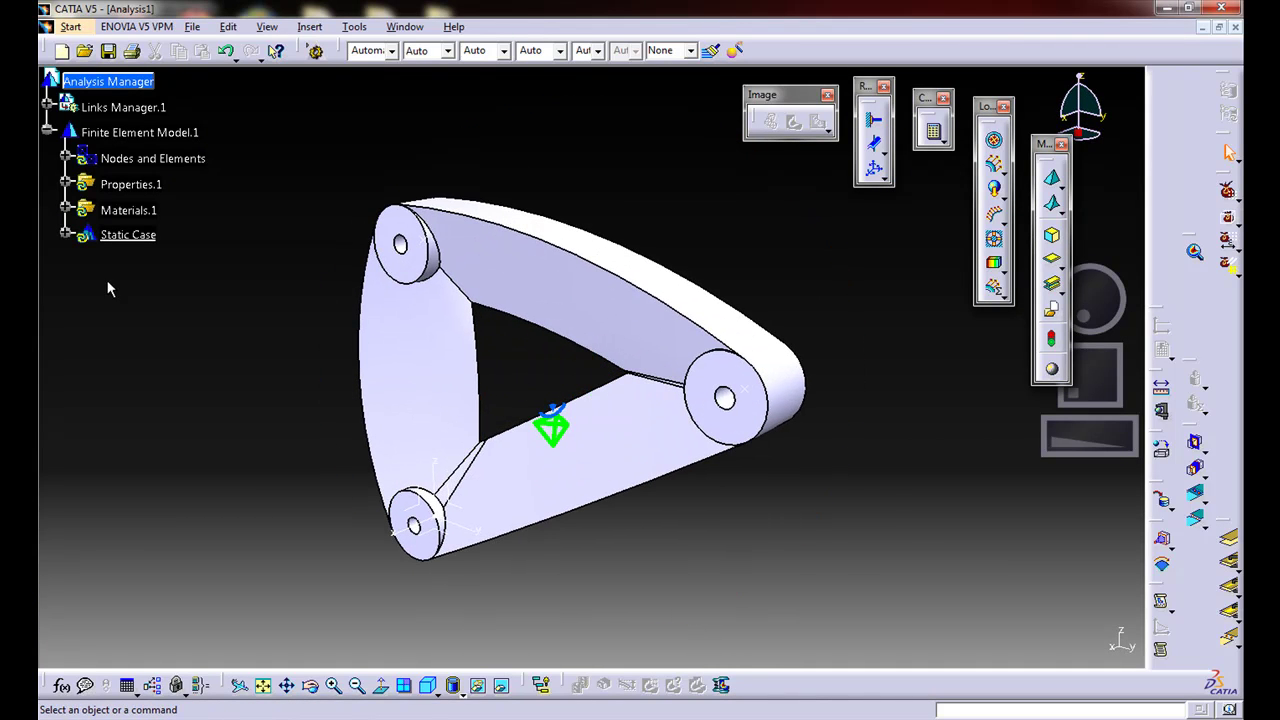
click(105, 85)
click(47, 104)
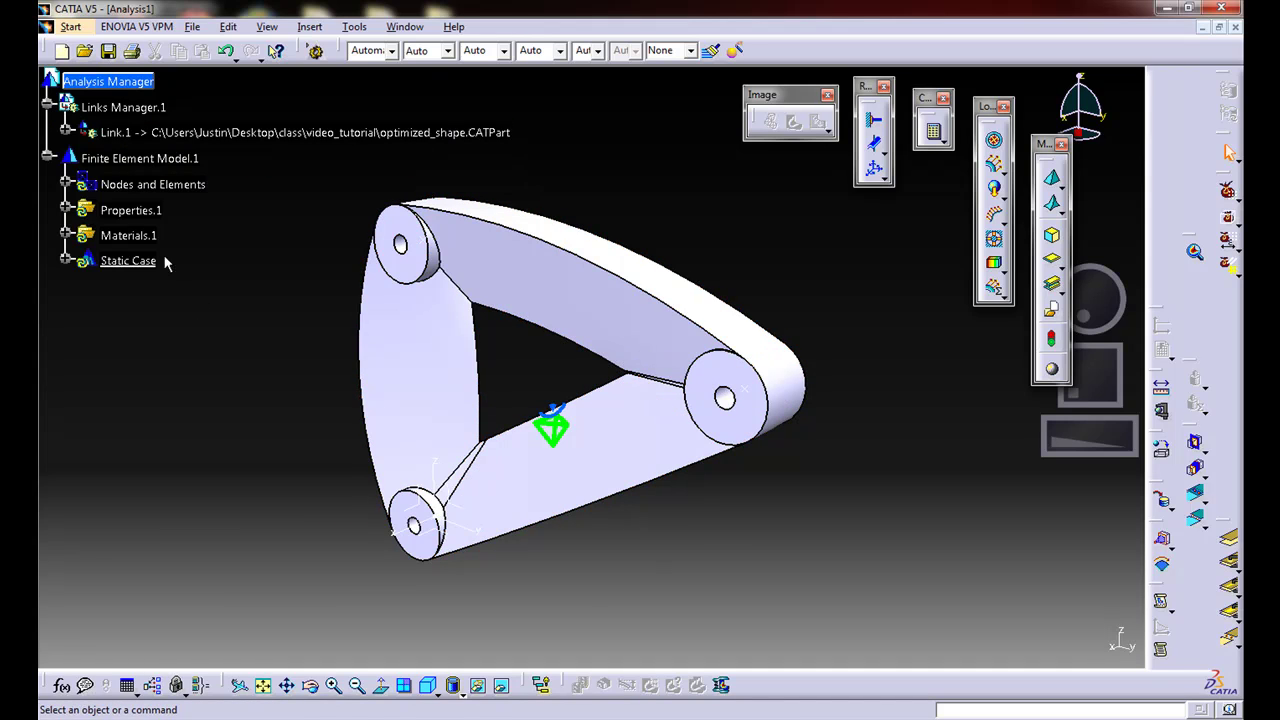
click(65, 184)
click(65, 235)
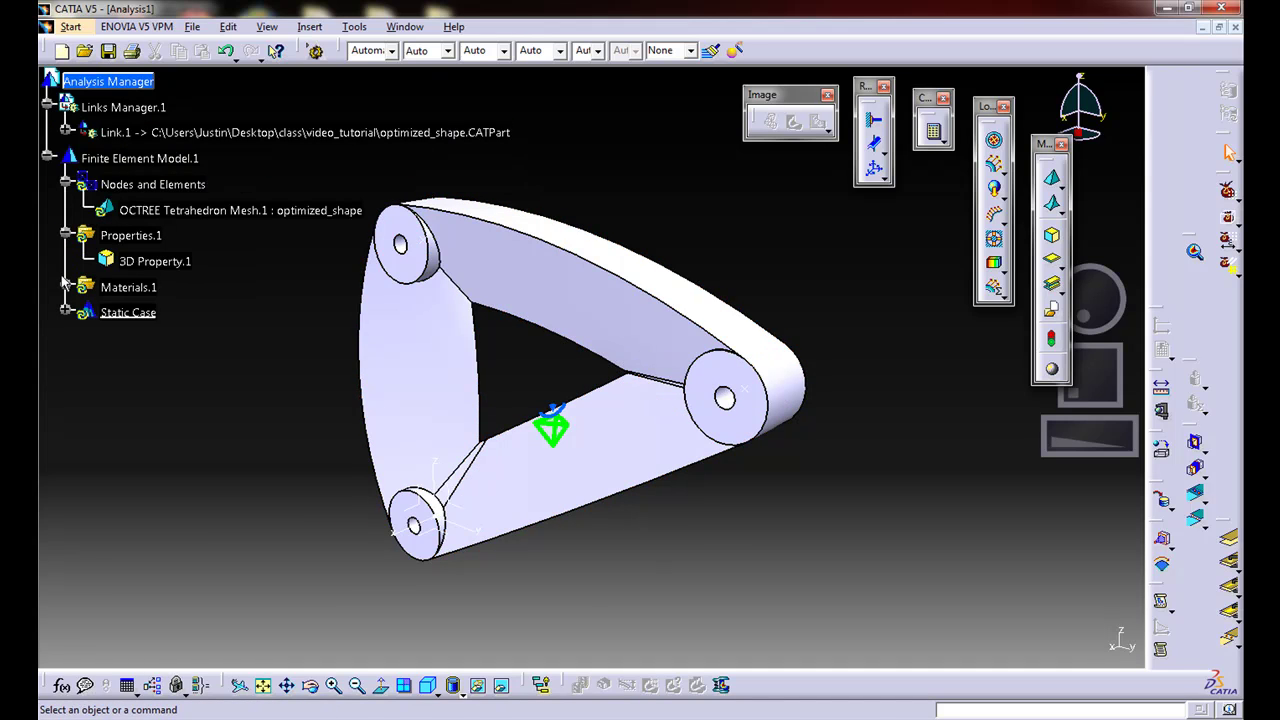
click(65, 287)
click(65, 338)
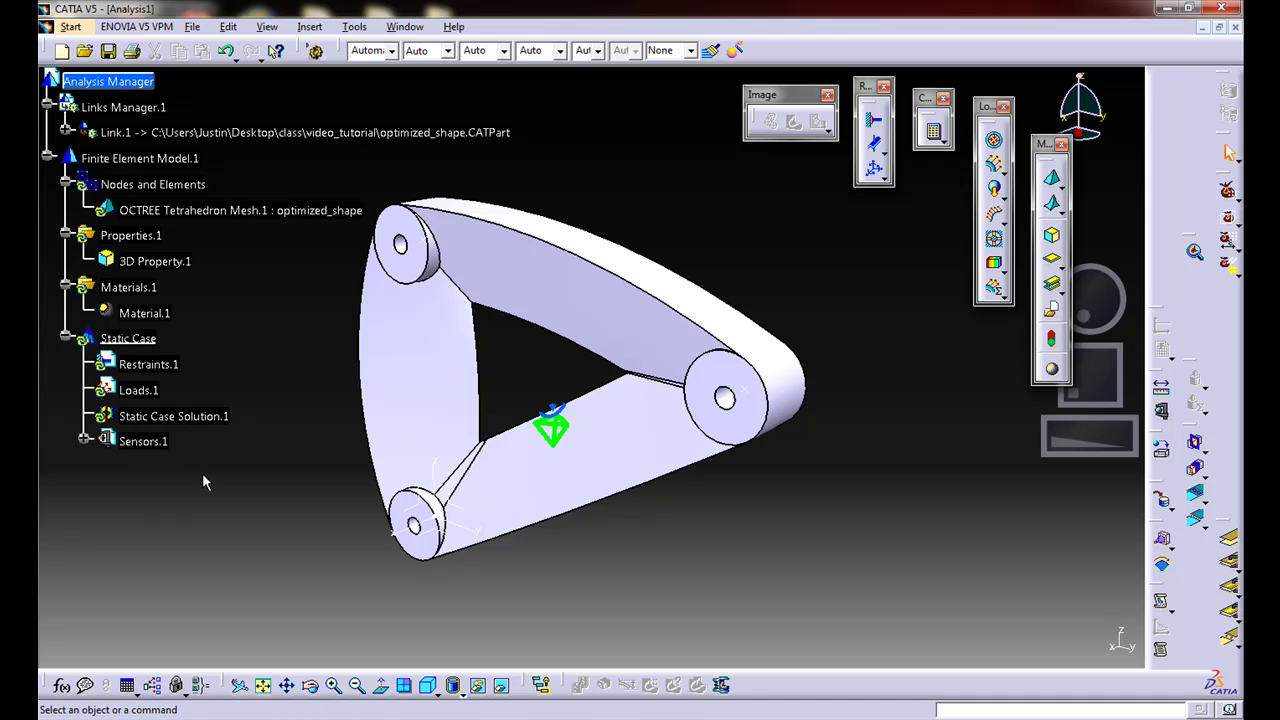
Open the Clamp restraint dialog, Clamp.1, from the Restraints toolbar.
middle_drag(293, 531, 320, 530)
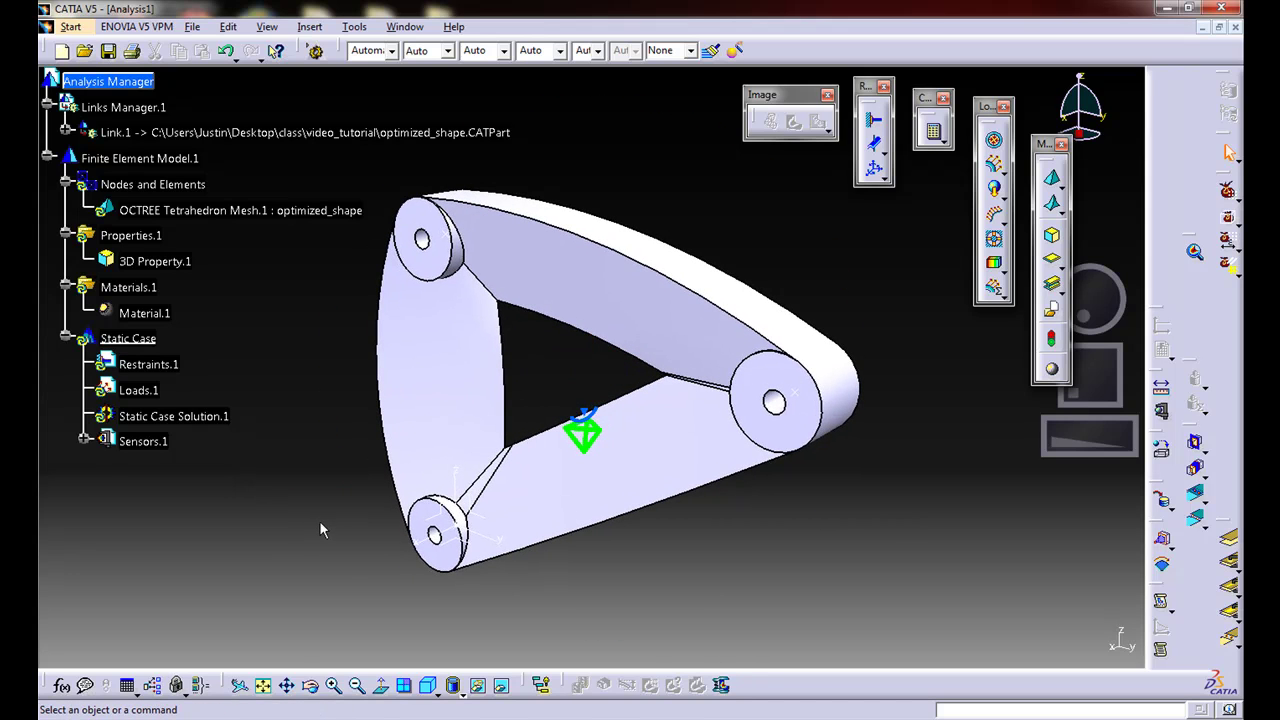
click(881, 152)
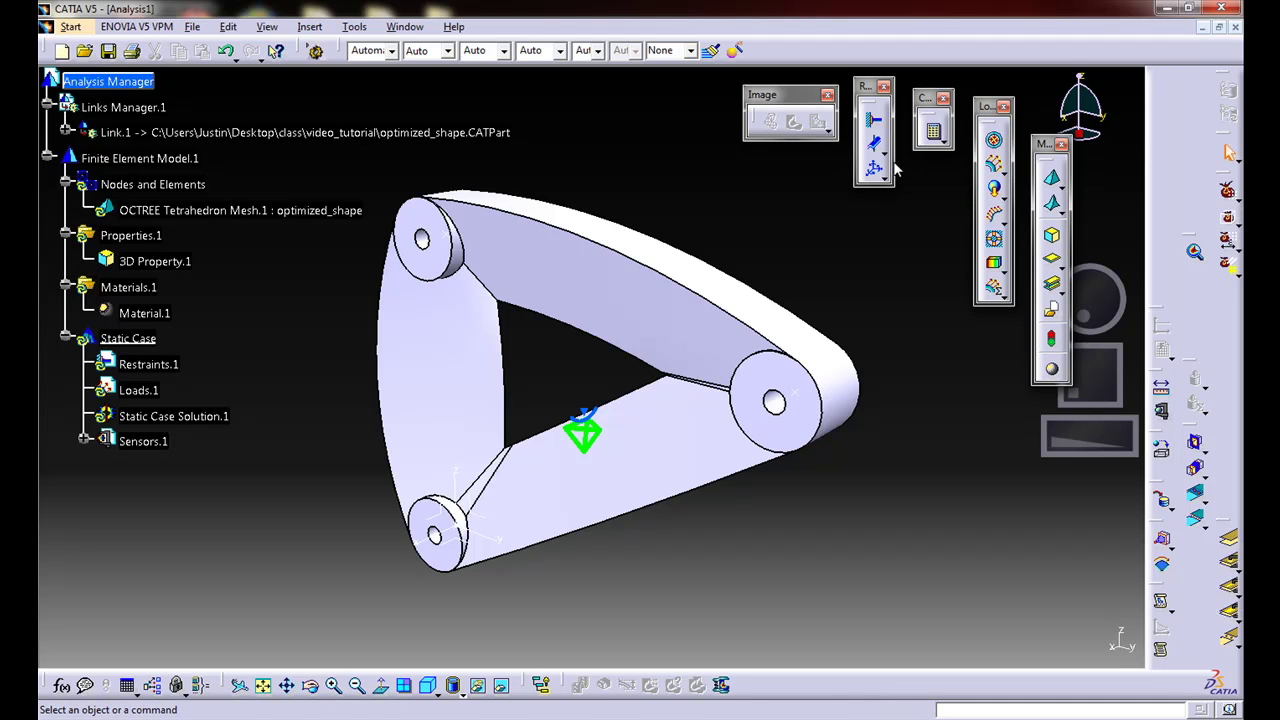
click(882, 176)
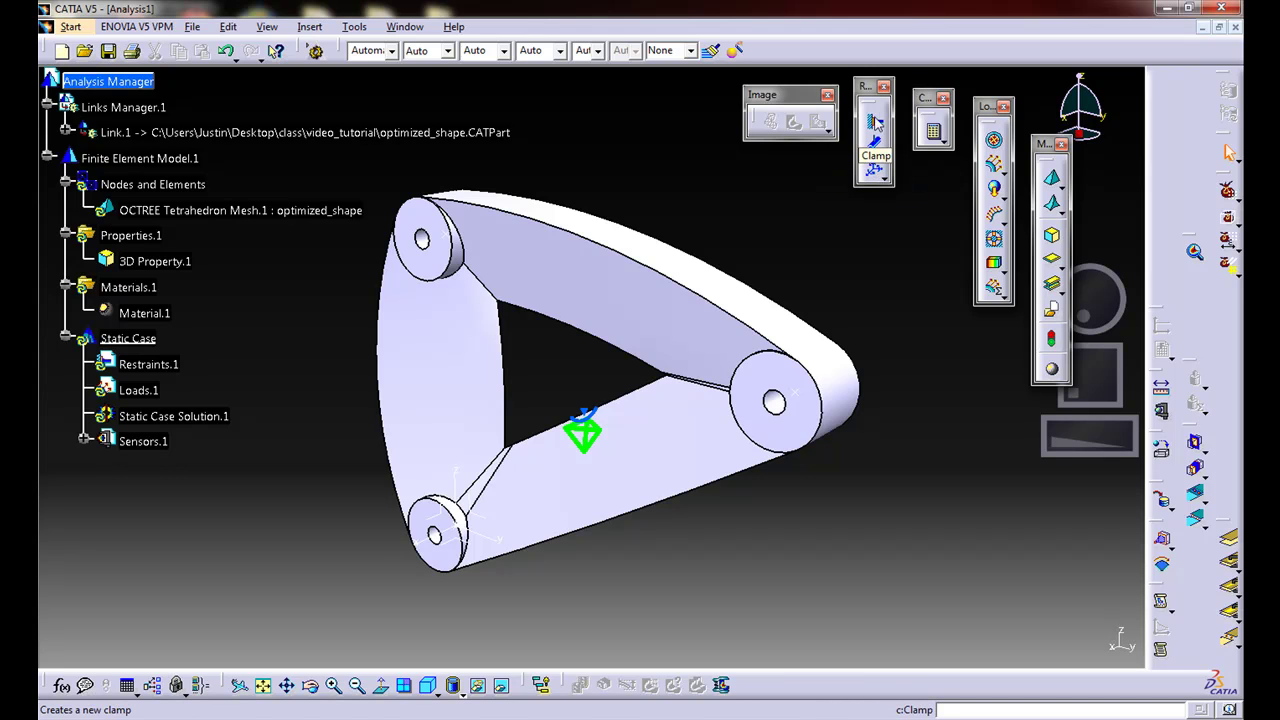
click(875, 121)
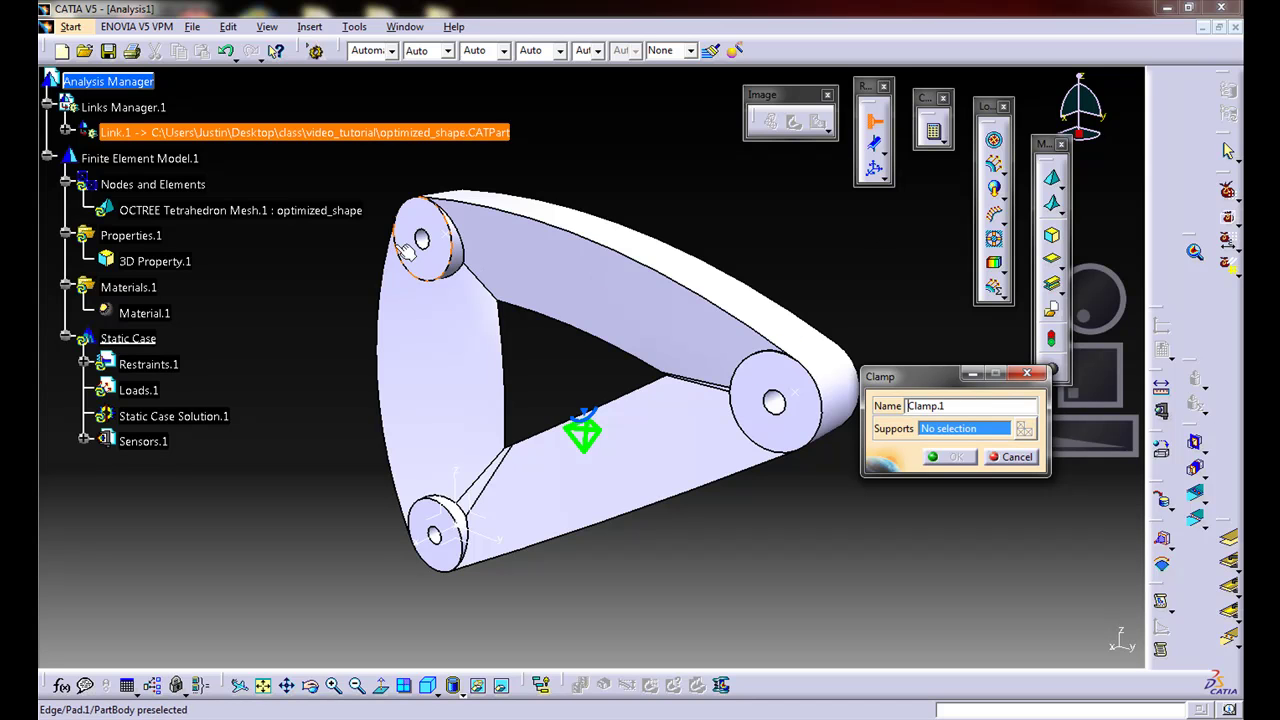
Clamp the upper-left and lower-left hole faces as Clamp.1.
middle_drag(428, 245, 450, 210)
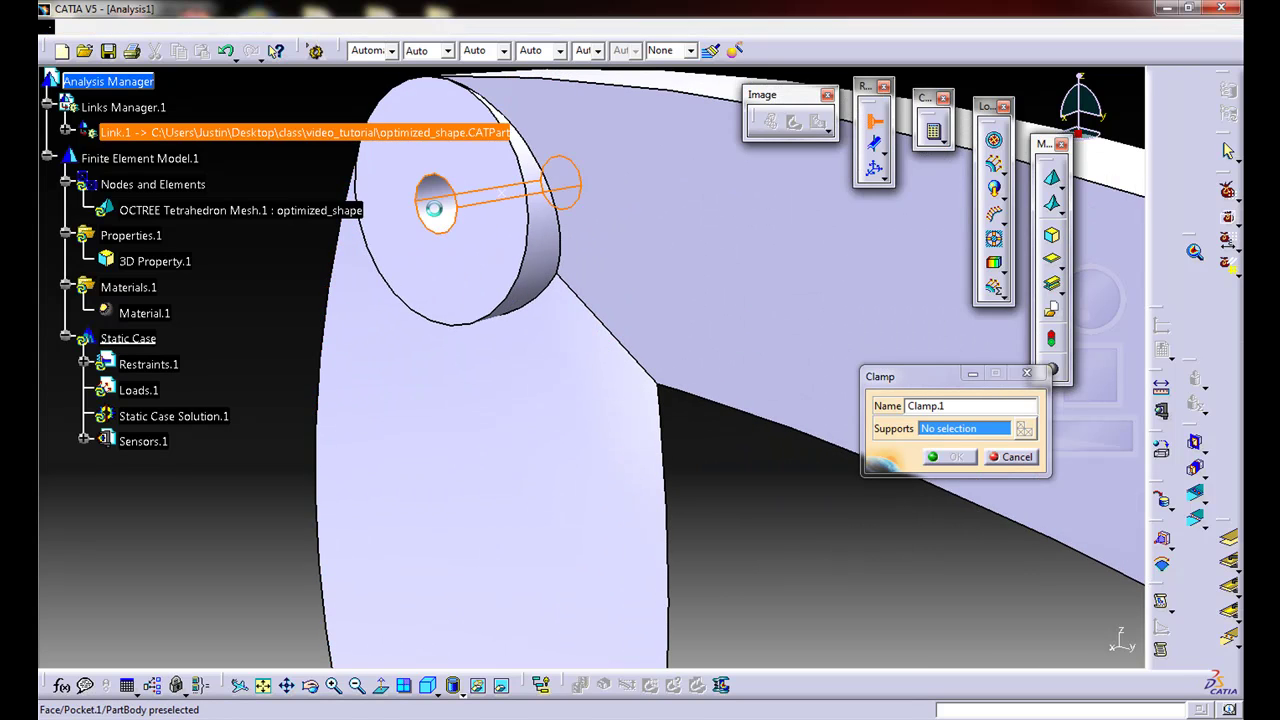
click(443, 212)
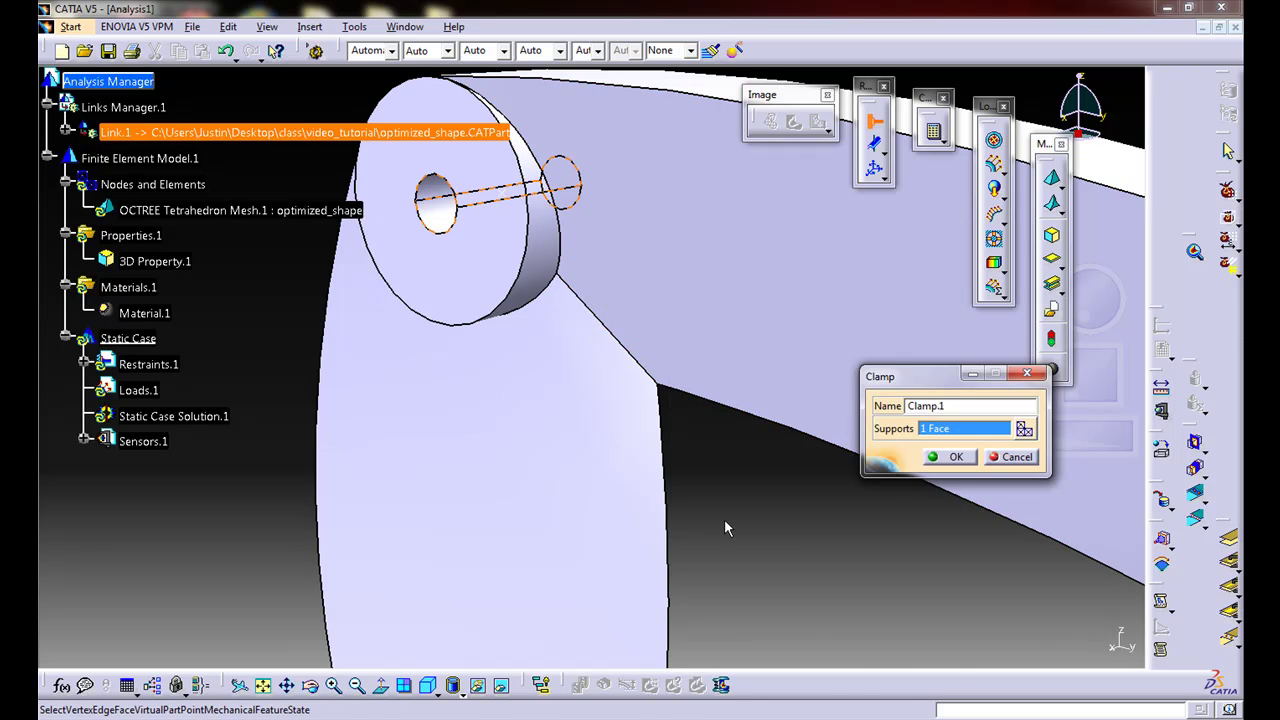
middle_drag(727, 520, 660, 326)
middle_drag(580, 534, 503, 243)
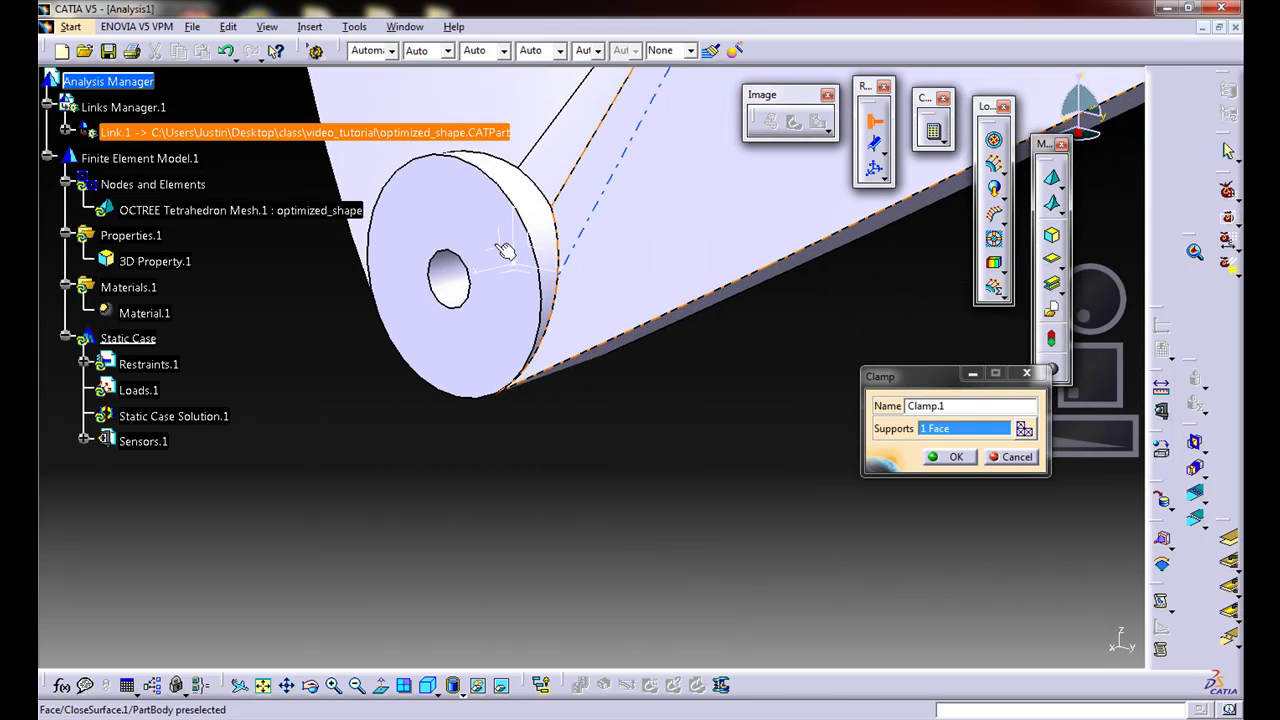
click(455, 283)
middle_drag(661, 333, 583, 614)
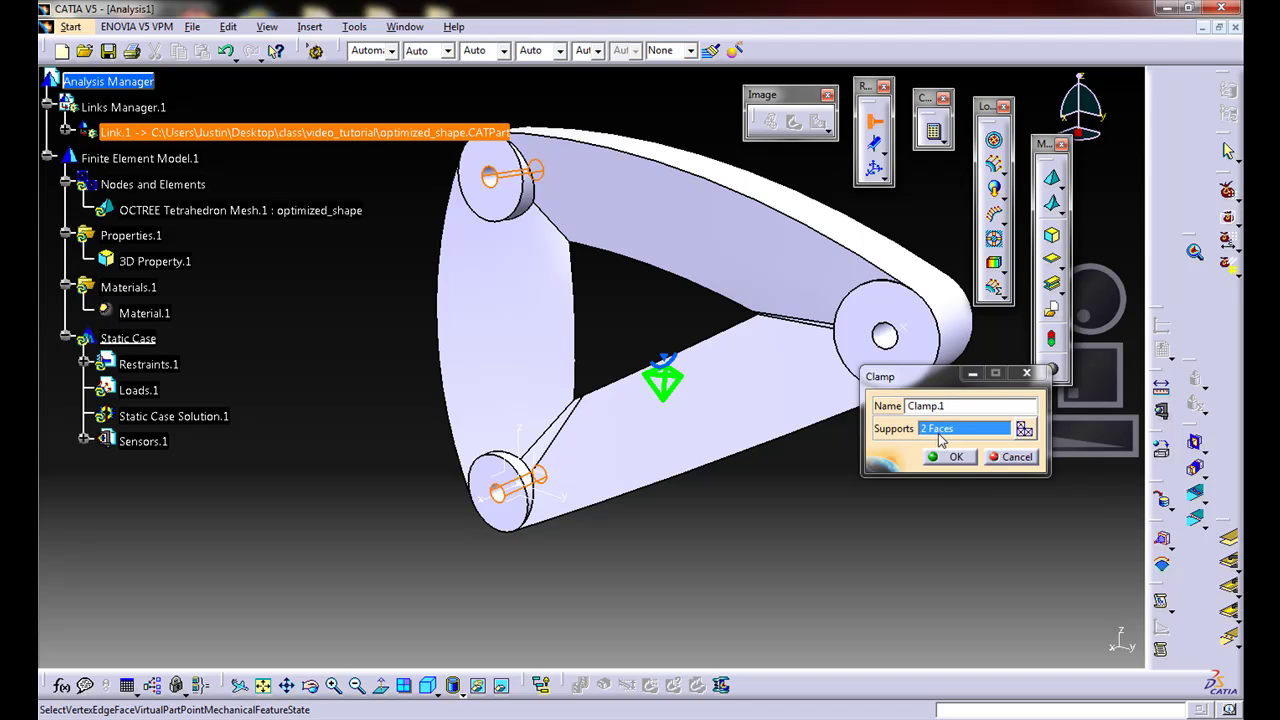
click(955, 458)
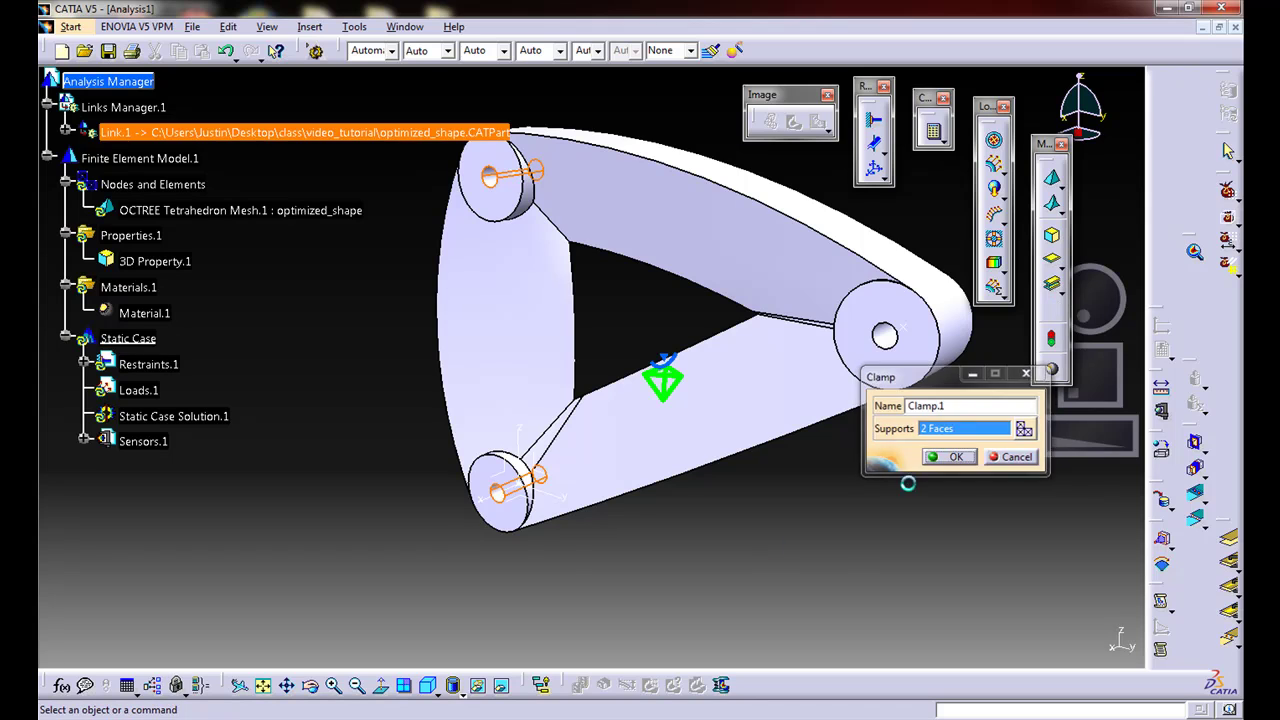
Expand Restraints.1 and select Clamp.1 to verify both clamped holes.
click(84, 364)
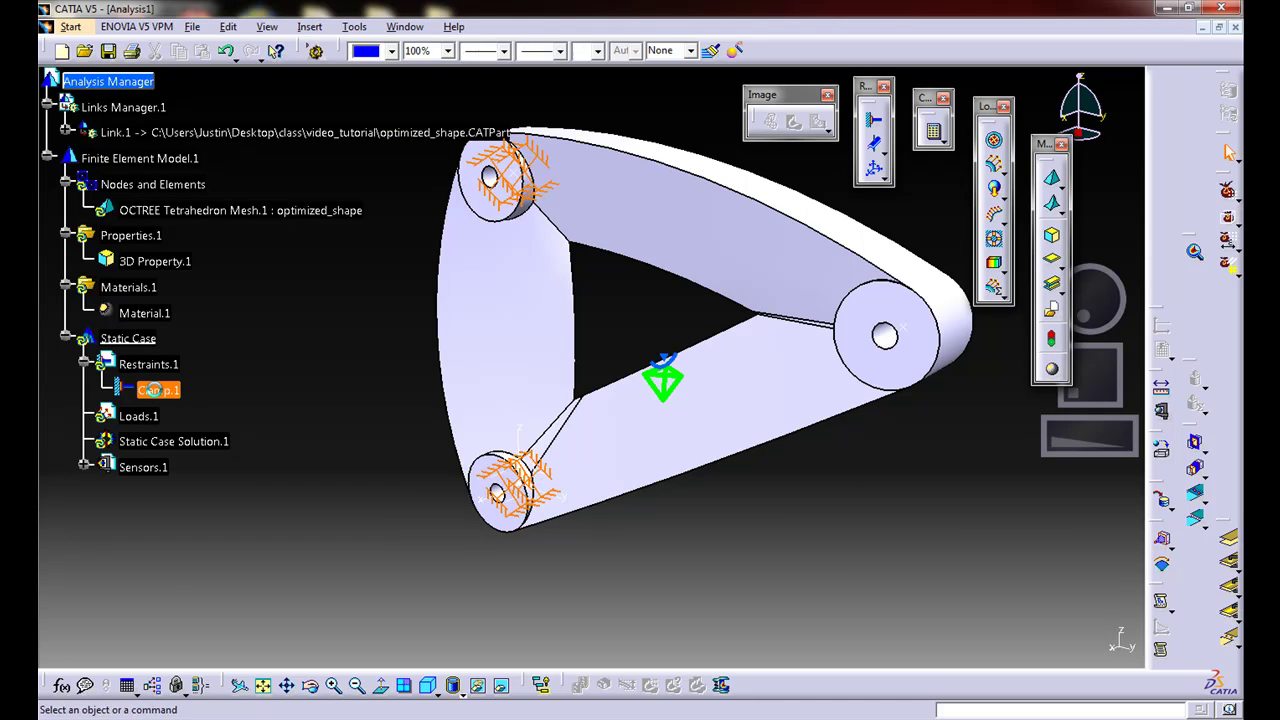
click(160, 391)
middle_drag(387, 347, 383, 403)
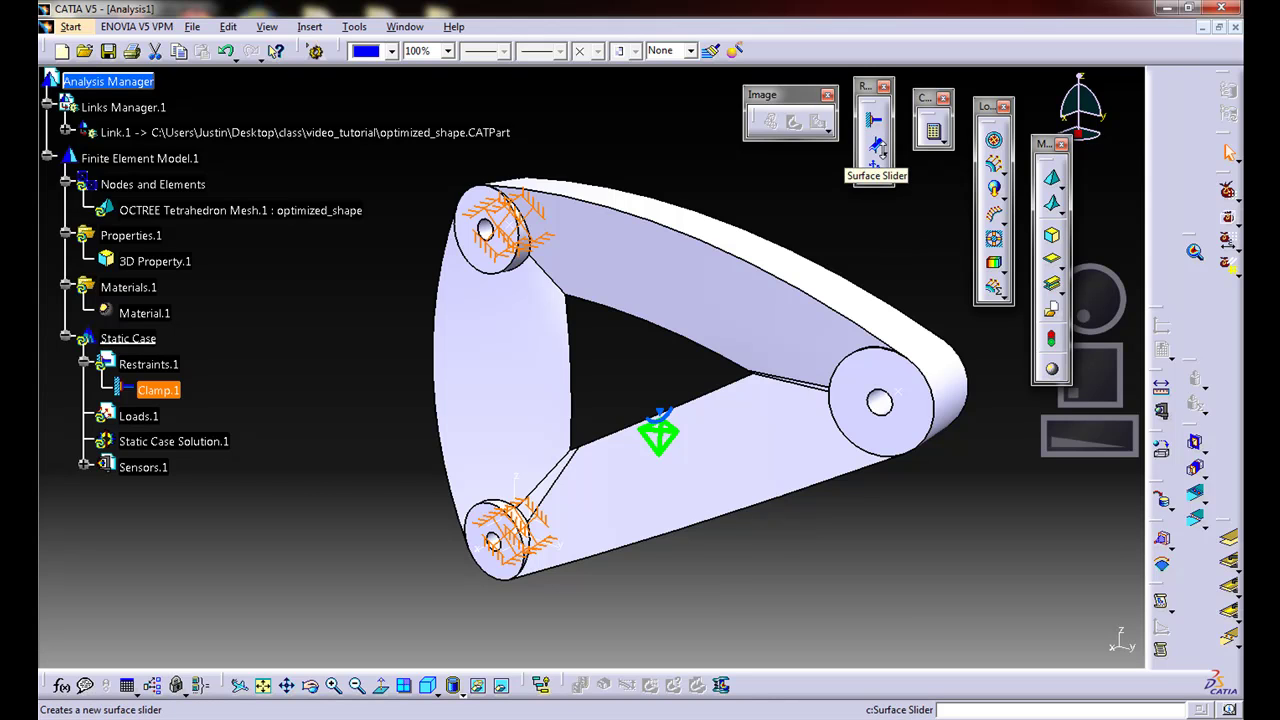
Start a distributed force on the right-hand hole face.
click(1004, 172)
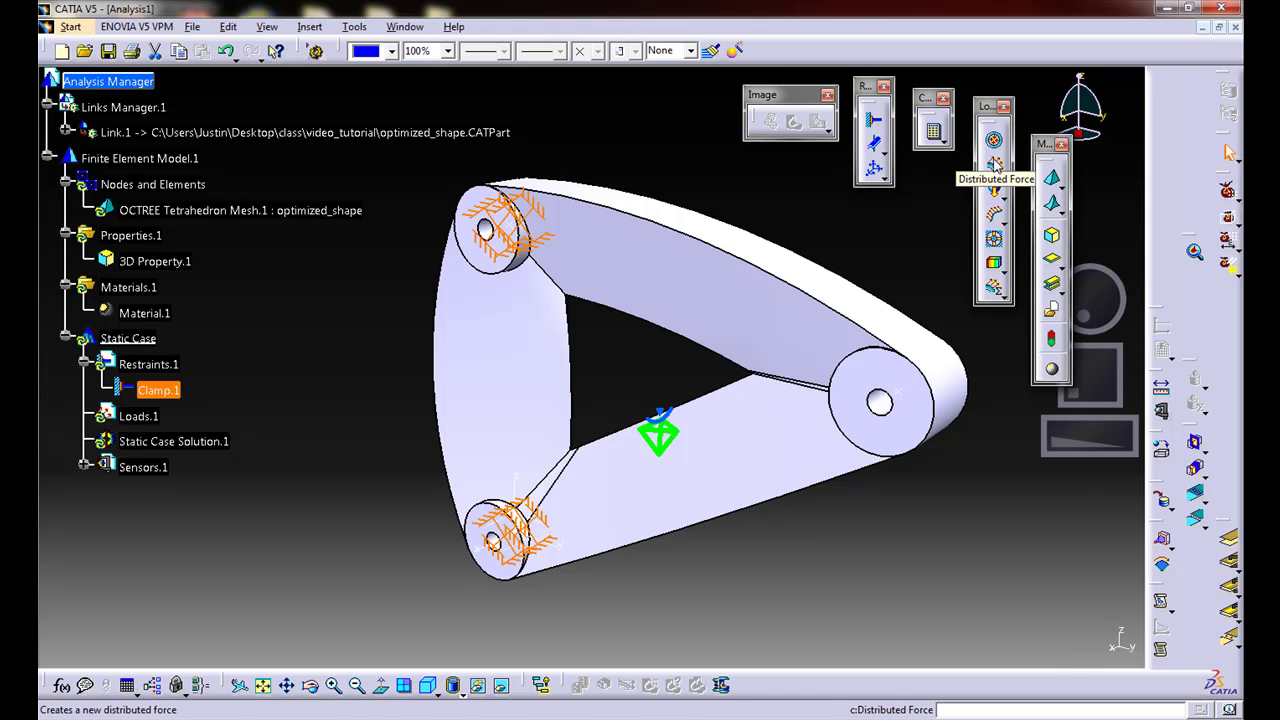
click(994, 163)
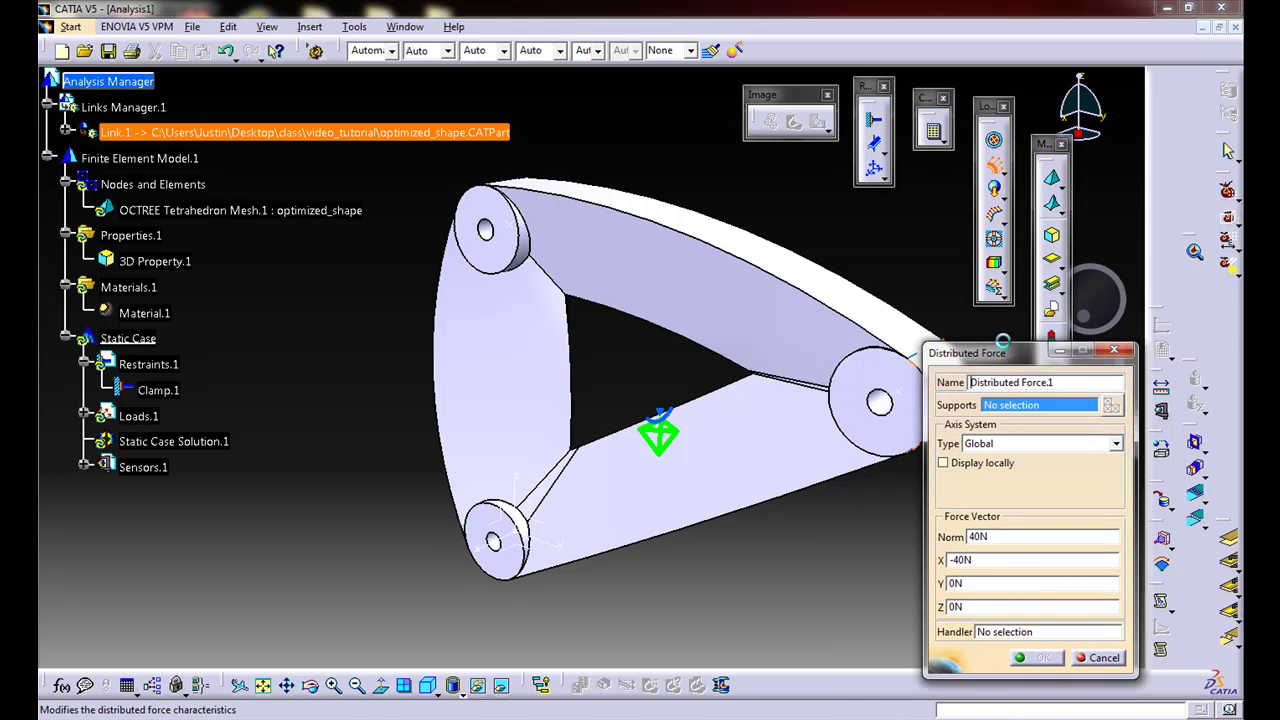
middle_drag(802, 510, 636, 426)
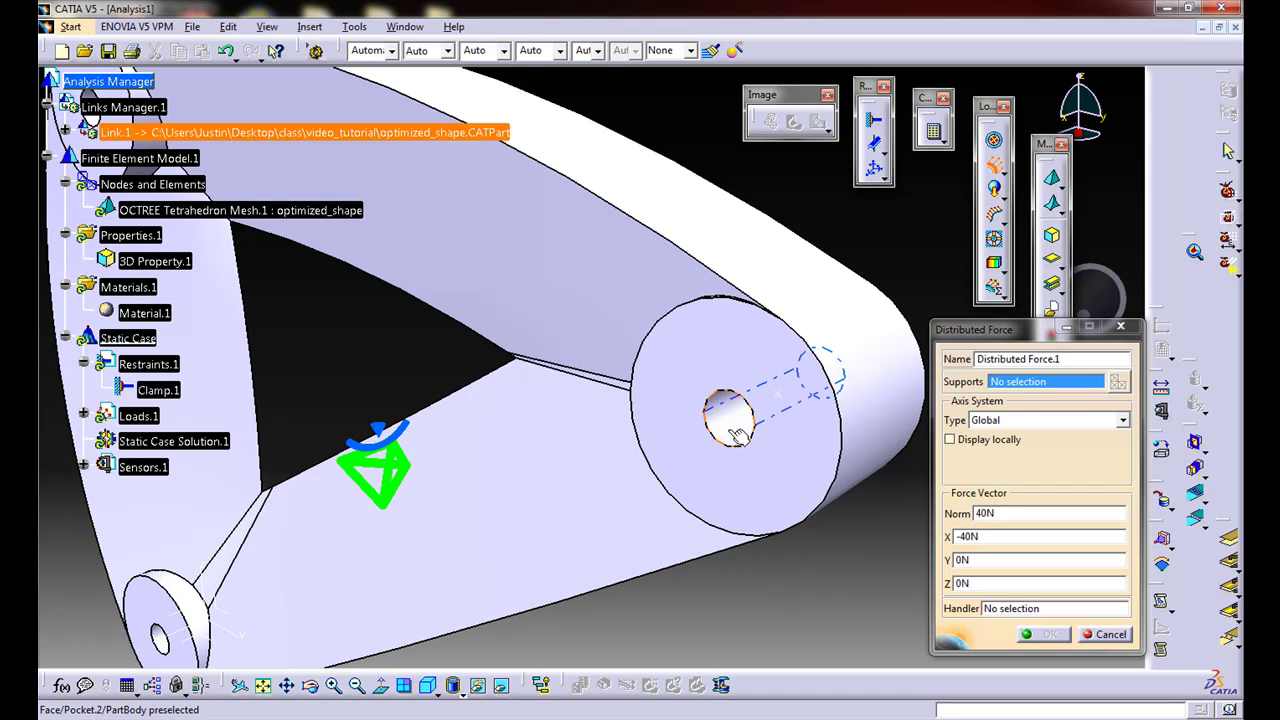
click(736, 433)
drag(1024, 330, 958, 277)
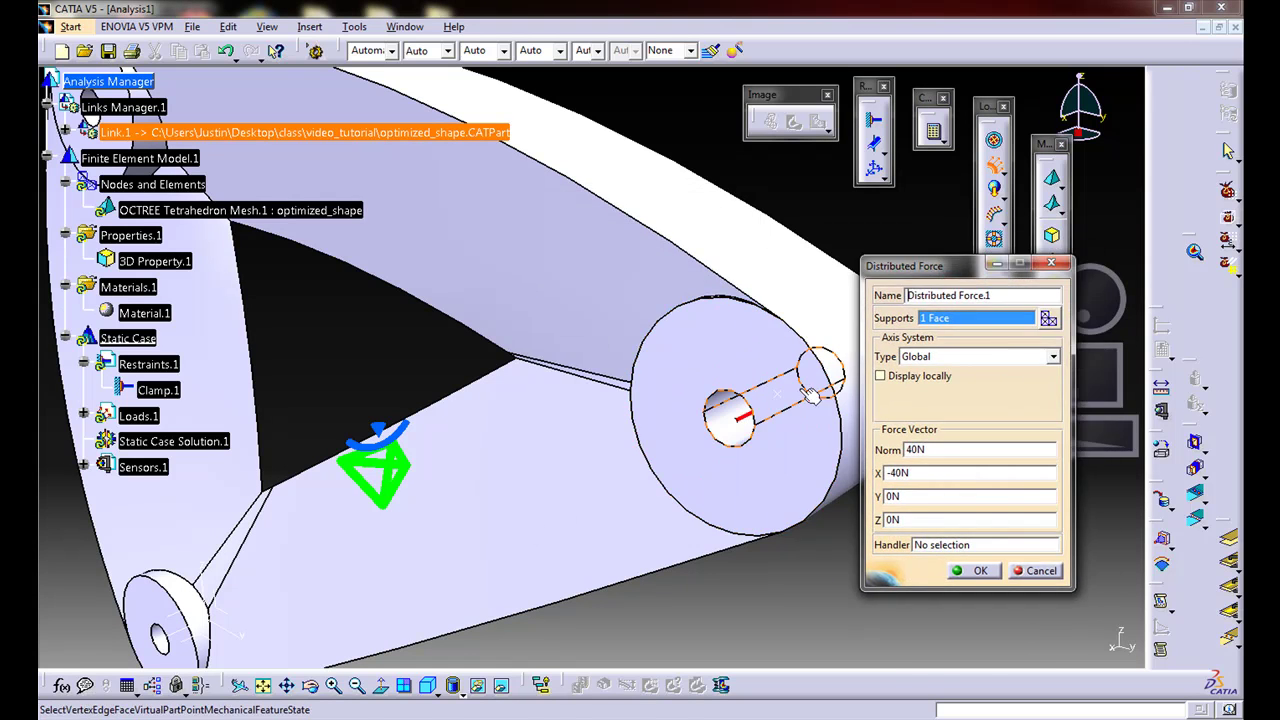
Set the force components to X 0N and Z -1000N and confirm Distributed Force.1.
double_click(897, 473)
text(0)
double_click(887, 520)
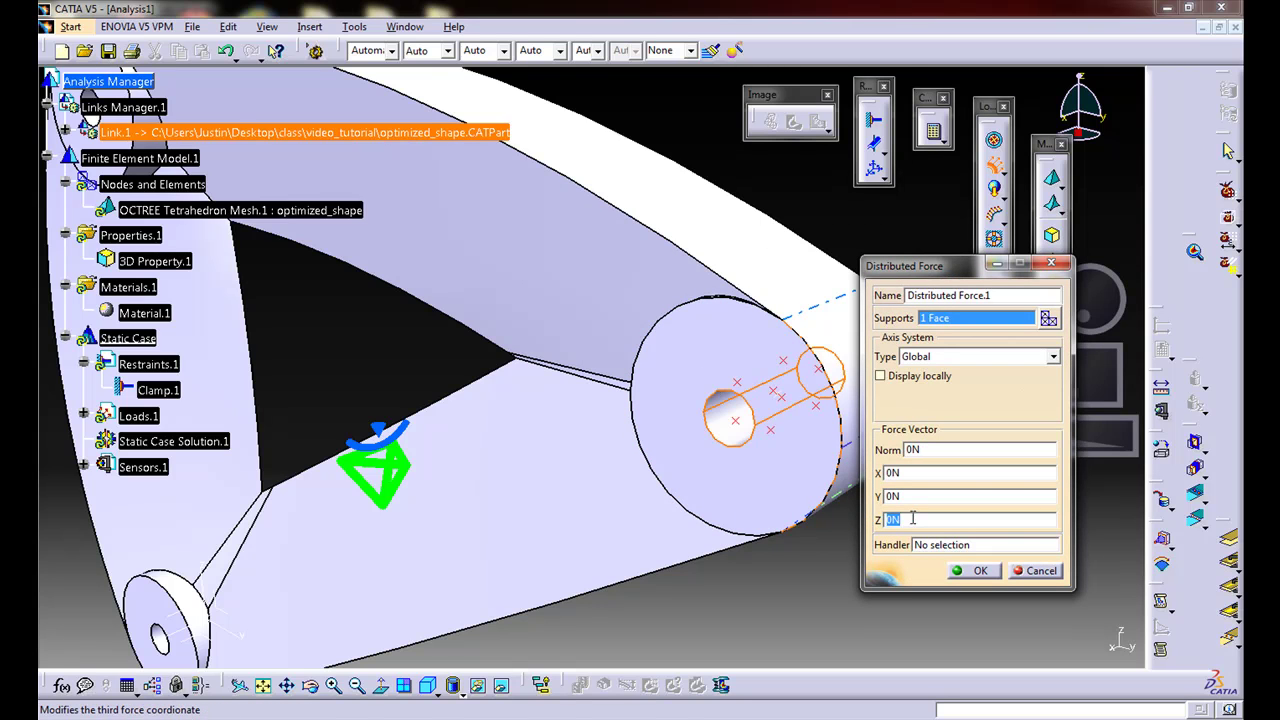
text(-100)
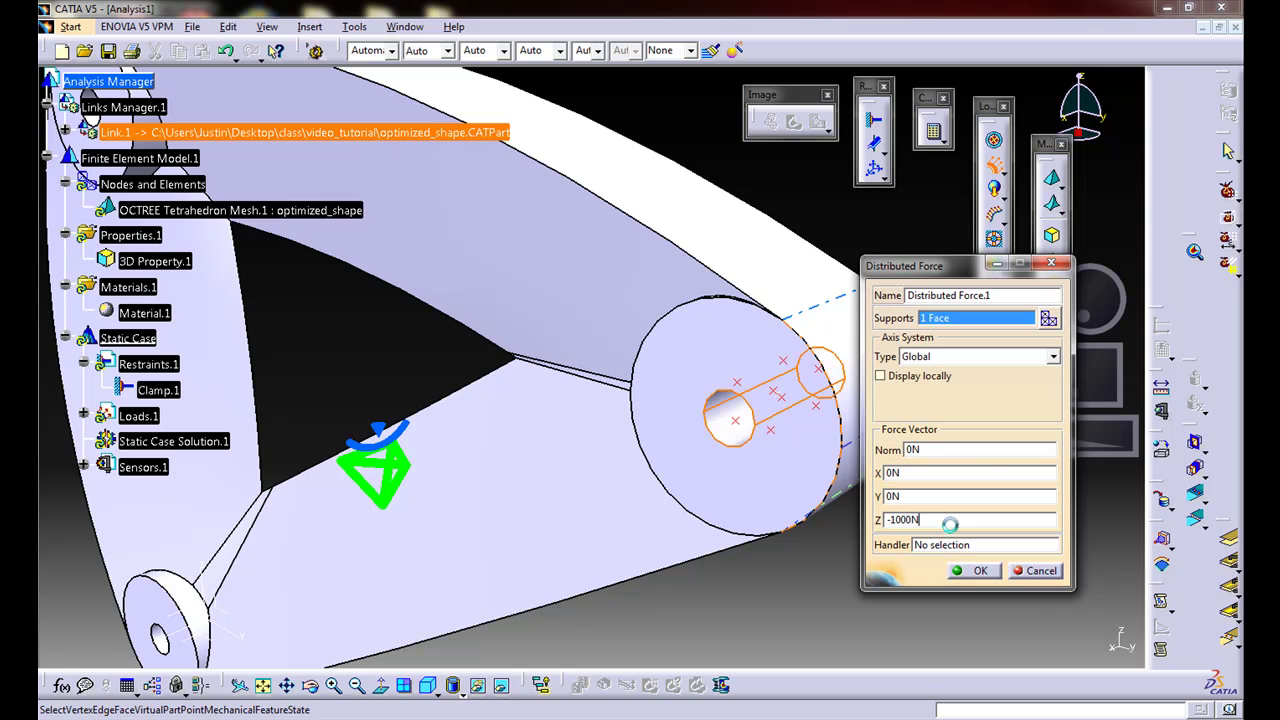
key(Return)
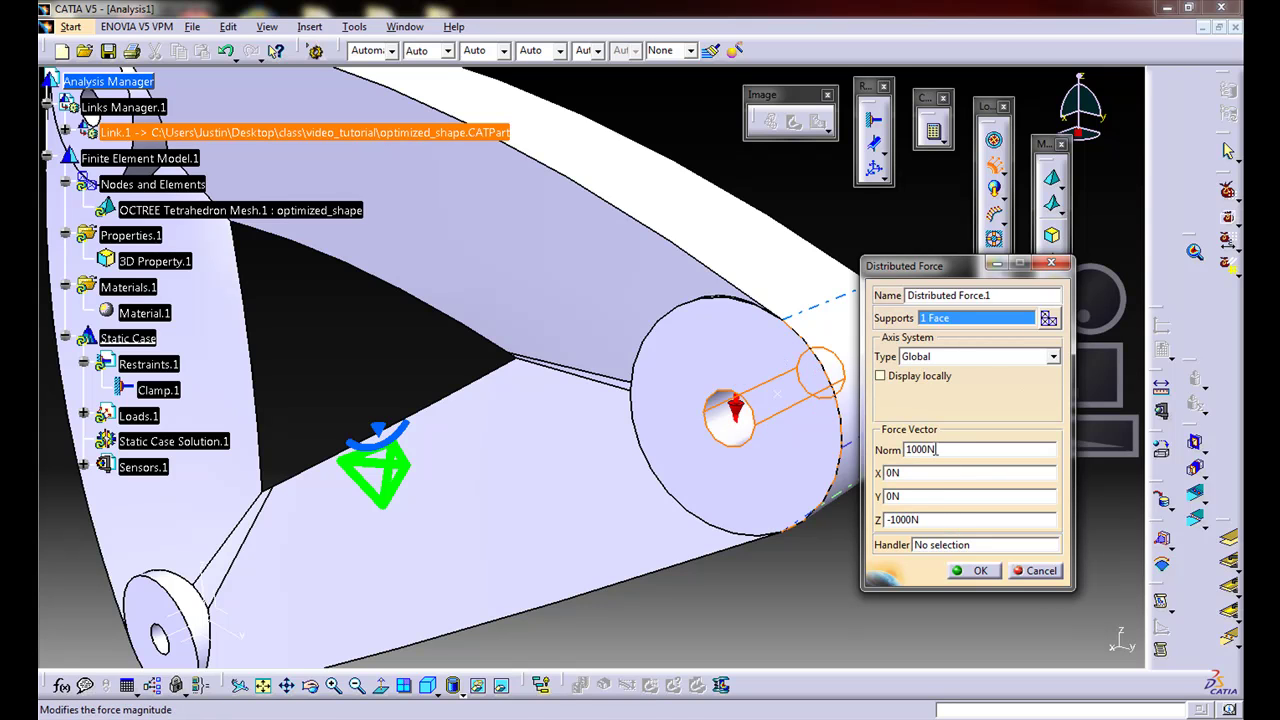
drag(935, 265, 968, 264)
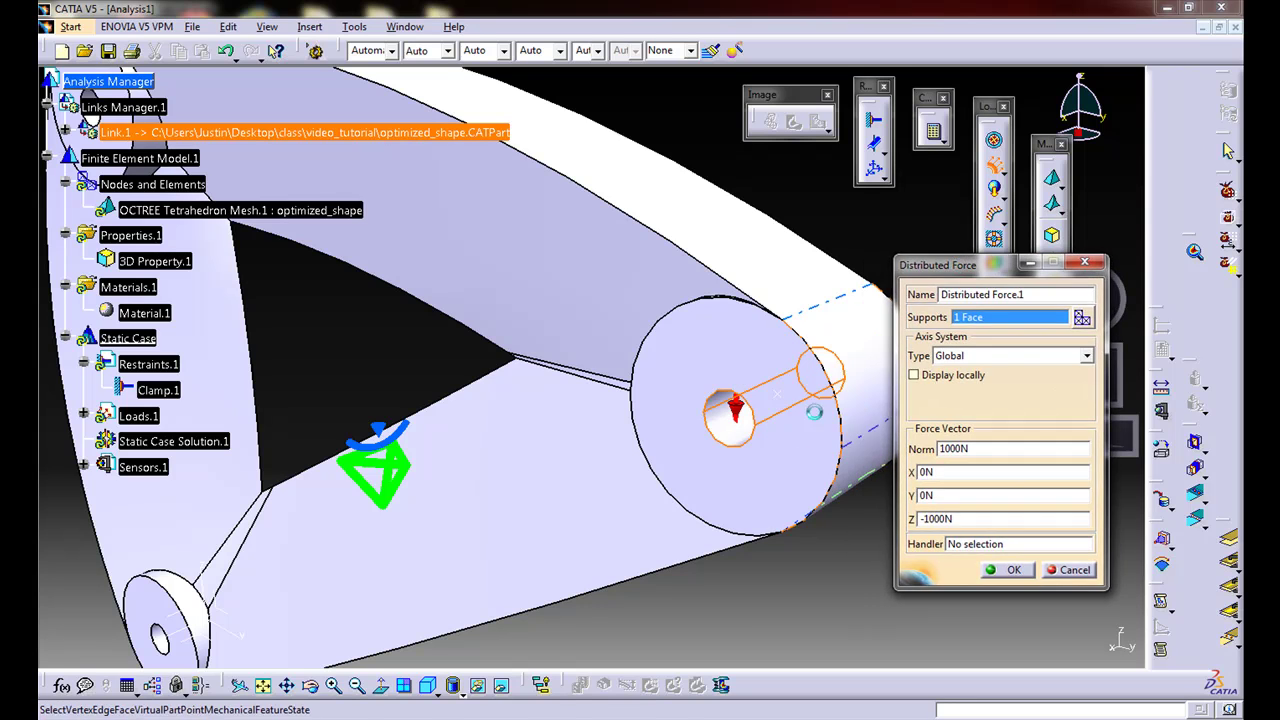
middle_drag(543, 434, 582, 412)
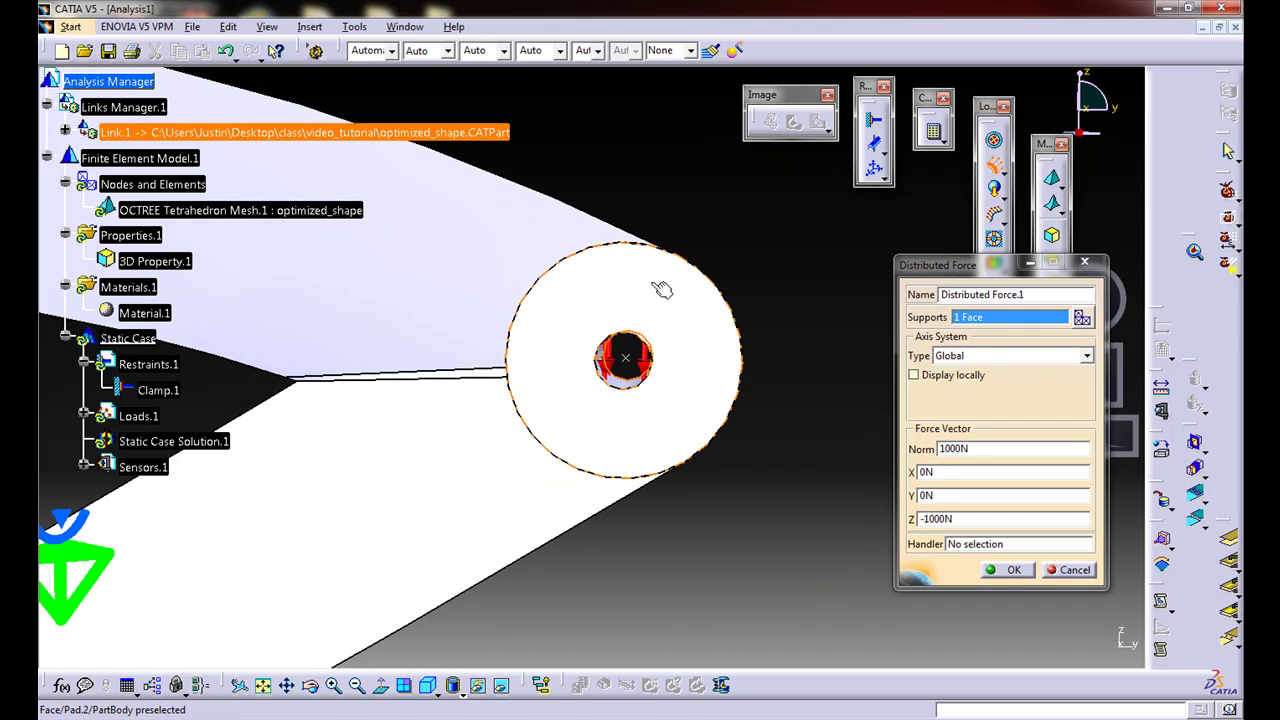
middle_drag(691, 291, 950, 598)
click(1007, 570)
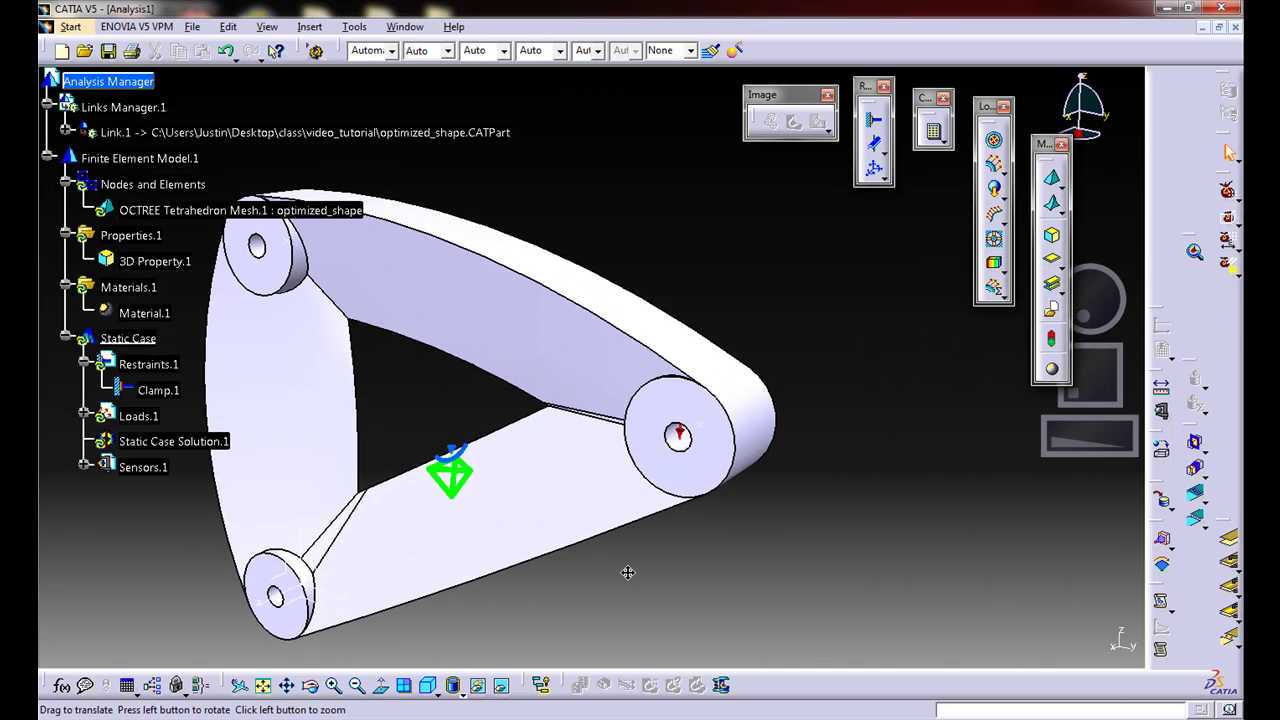
middle_drag(628, 572, 662, 447)
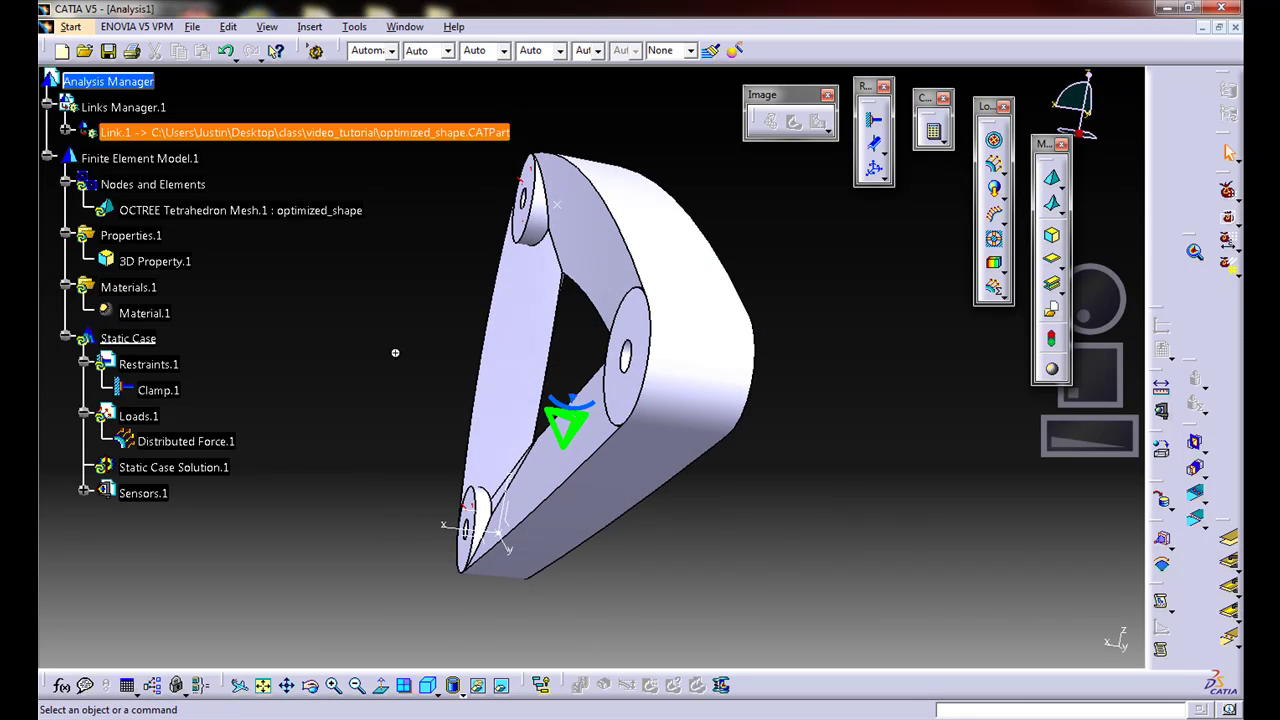
middle_drag(395, 352, 460, 490)
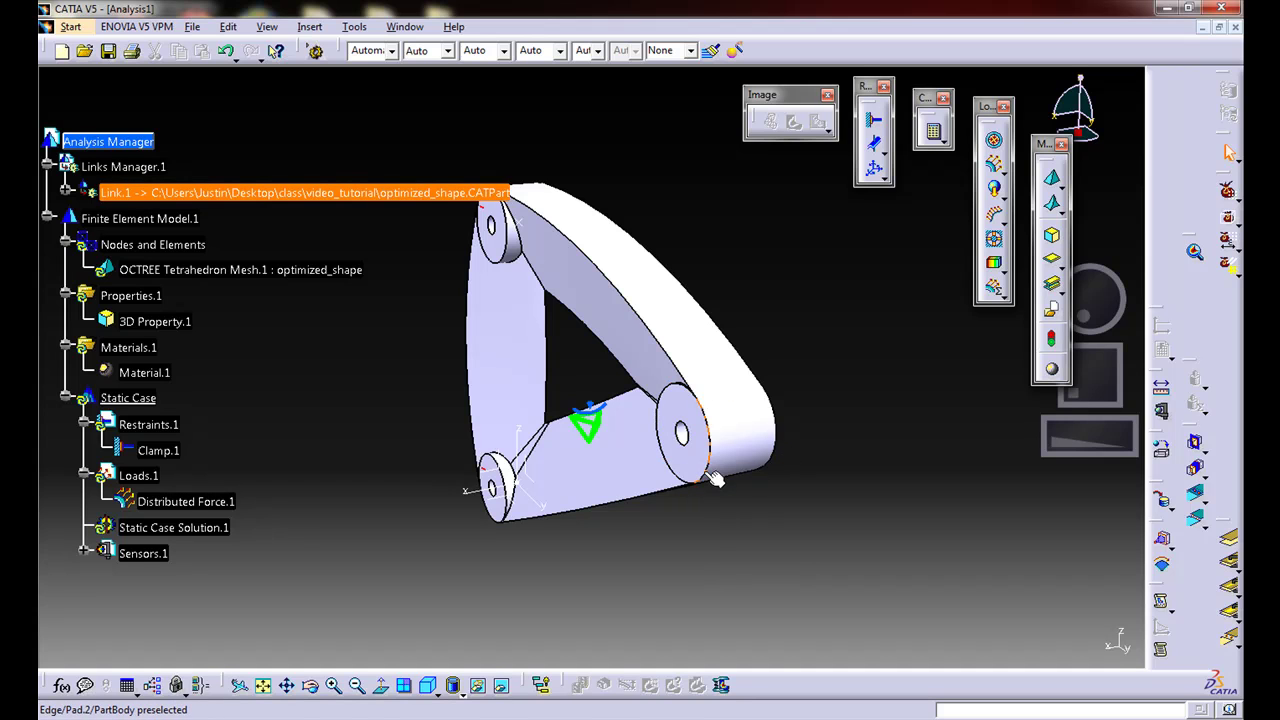
middle_drag(690, 500, 692, 528)
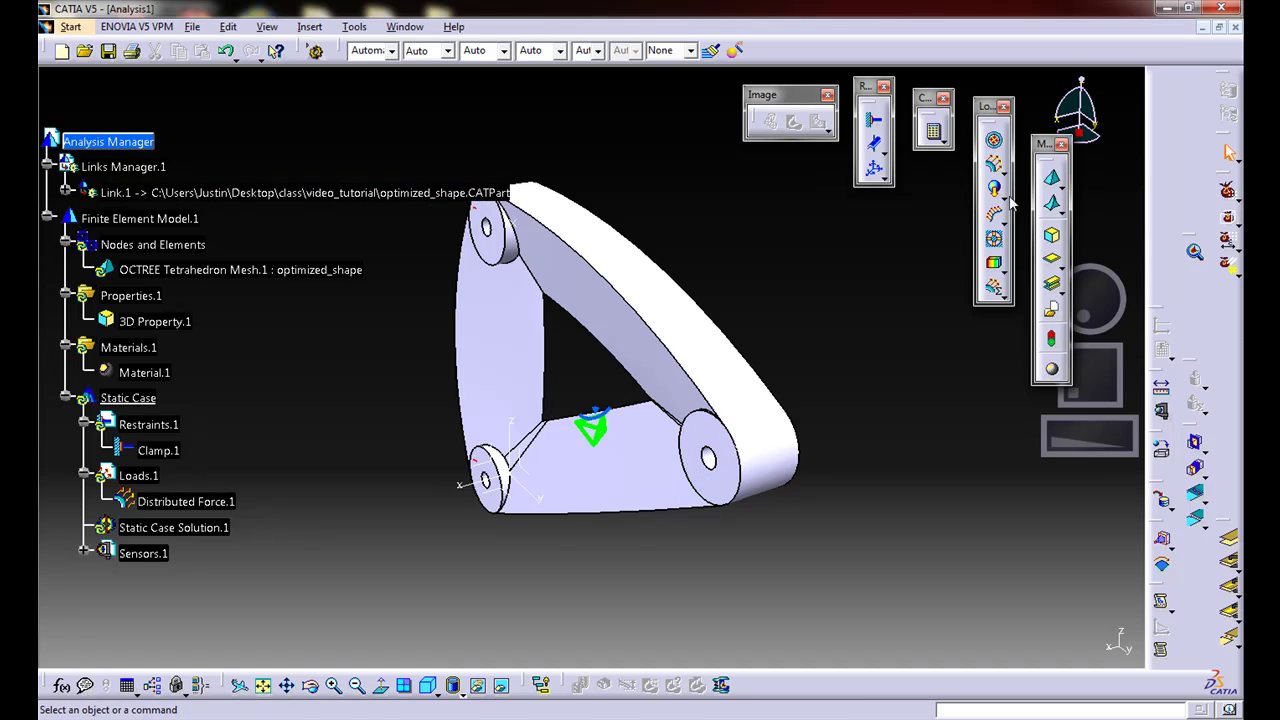
Start a second distributed force on the right boss hole face.
click(993, 163)
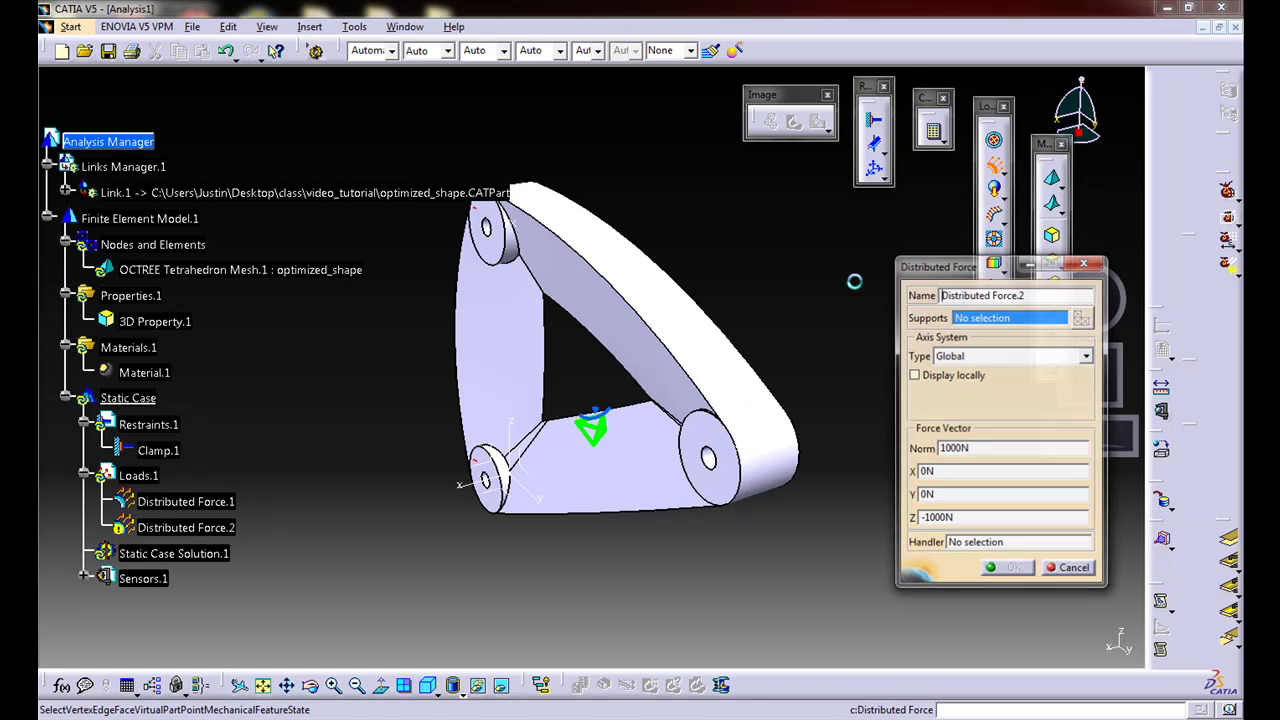
click(706, 448)
middle_drag(659, 573, 657, 577)
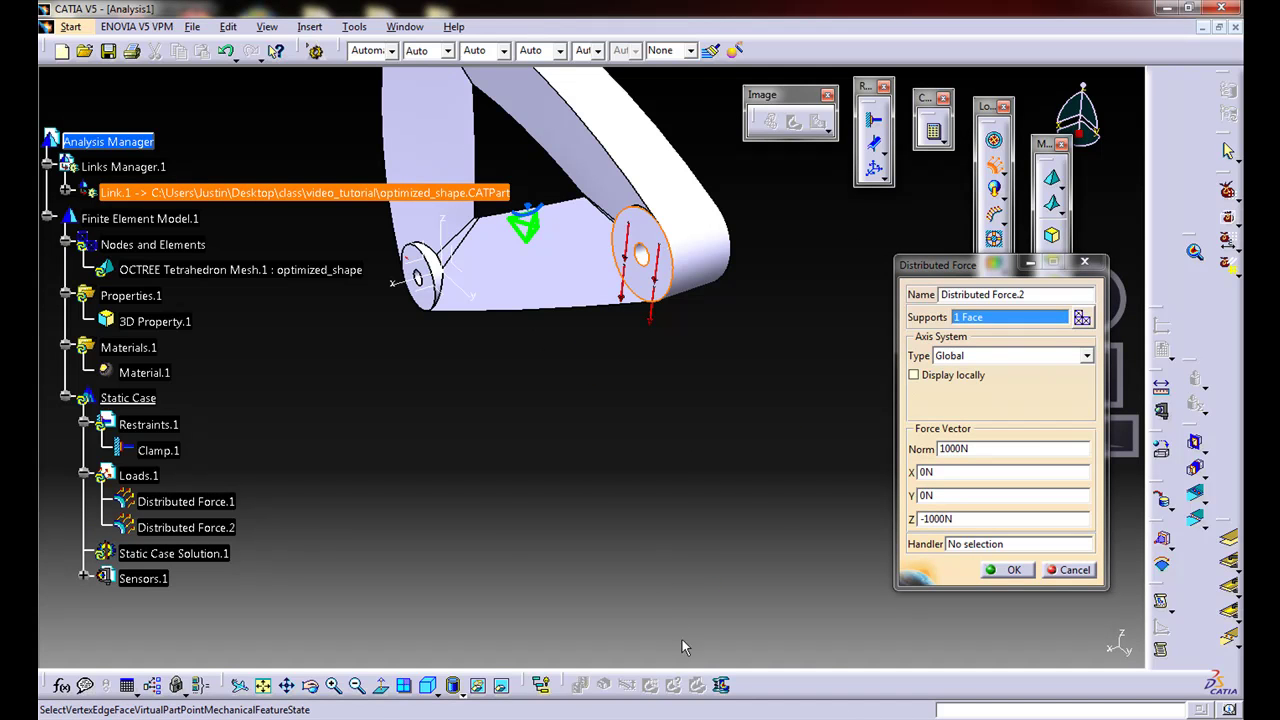
ctrl+middle_drag(683, 646, 683, 555)
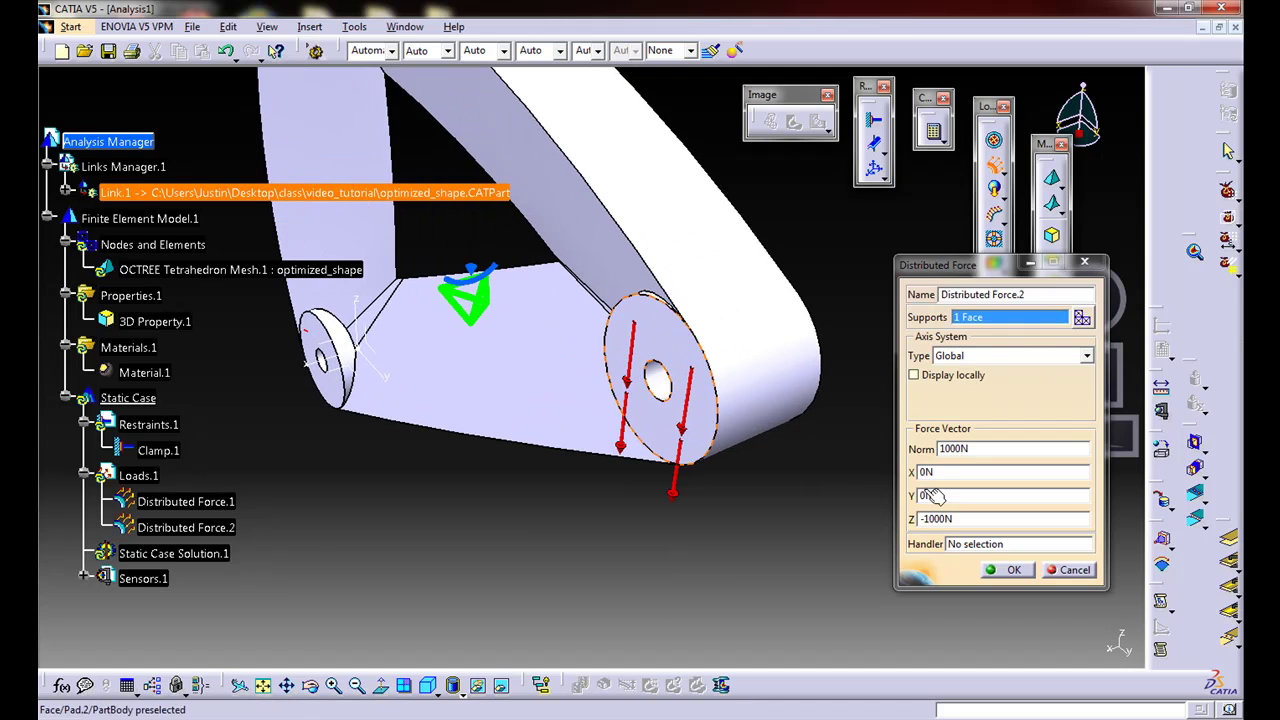
Set its components to Z 0 and X -40N, confirm, and orbit to check the arrows.
double_click(957, 518)
text(0)
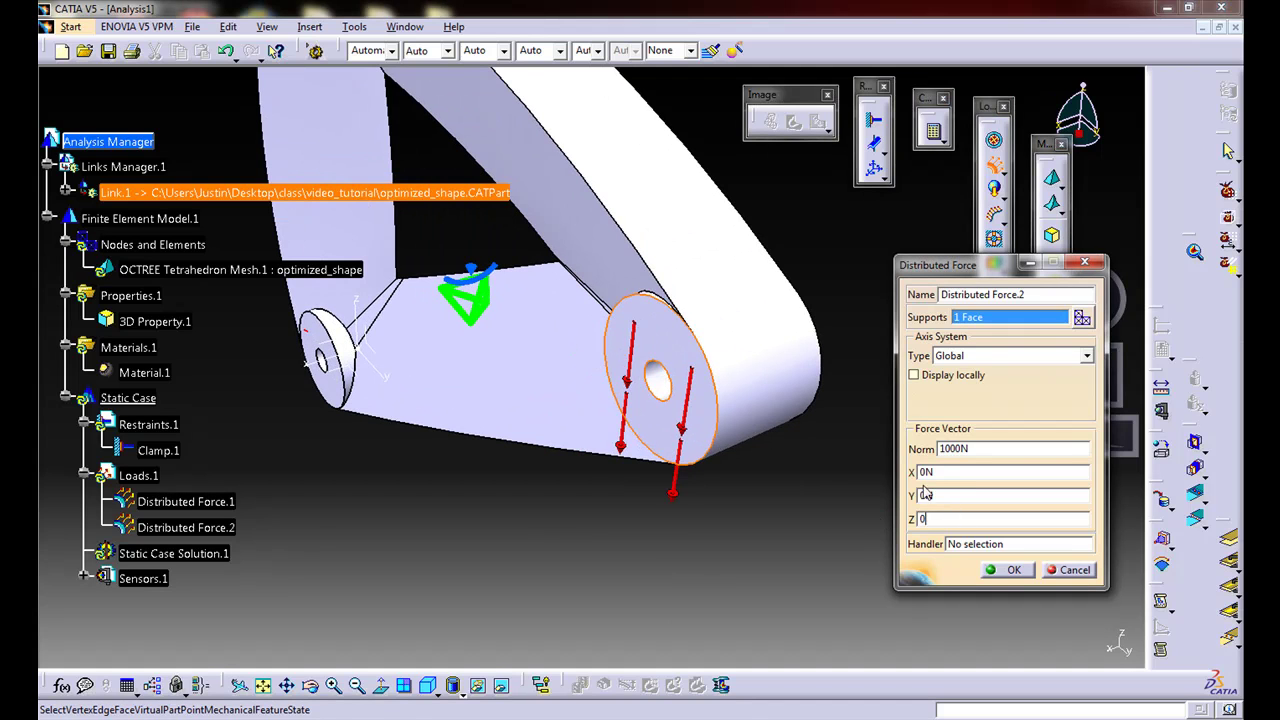
double_click(930, 472)
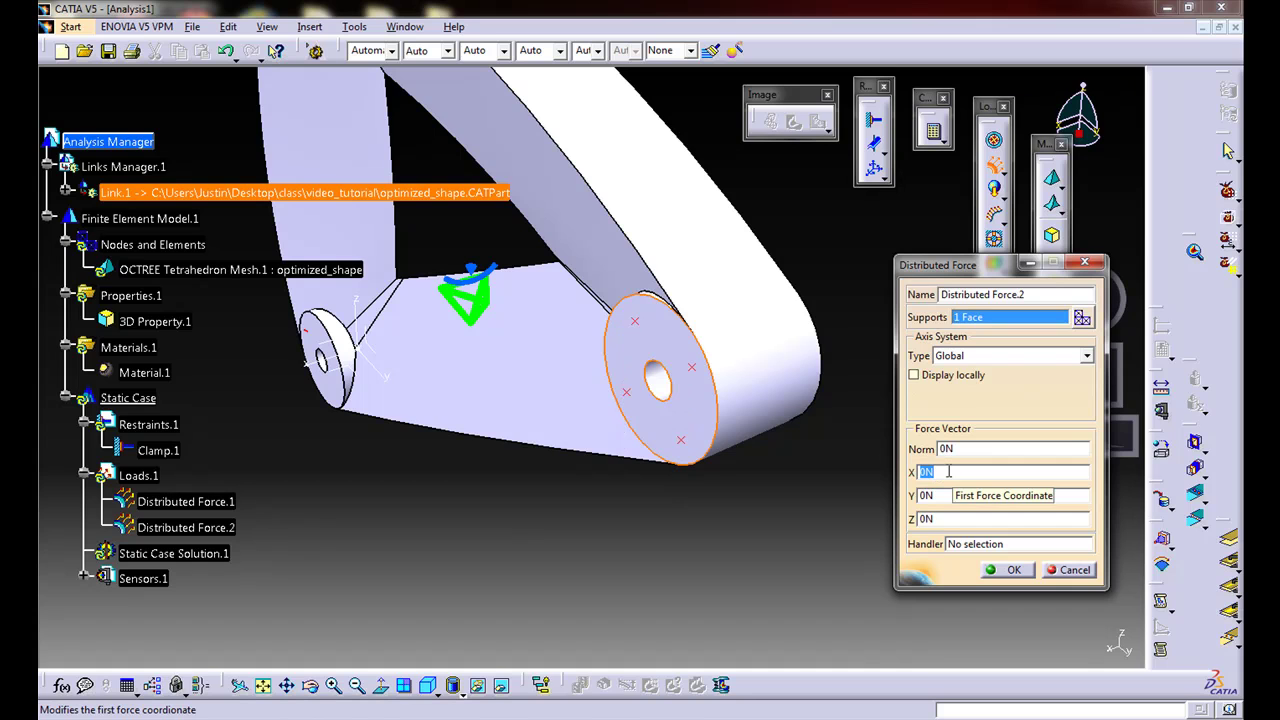
text(-4)
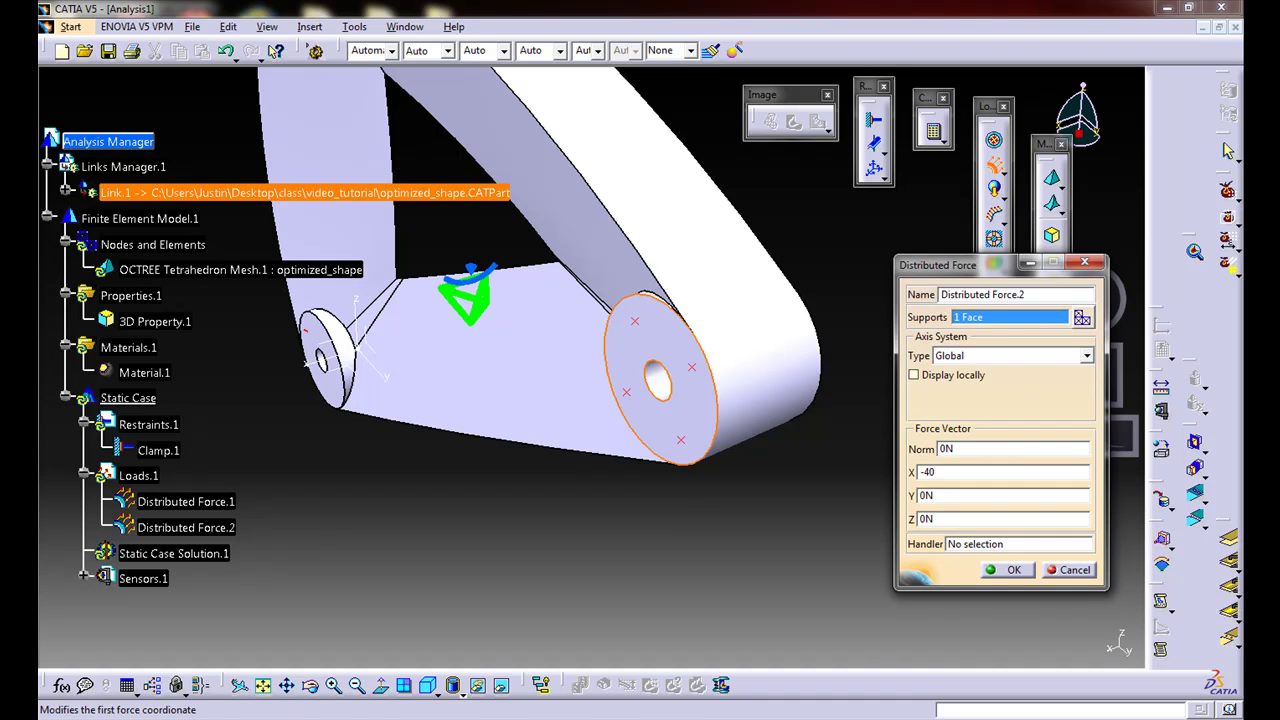
key(Tab)
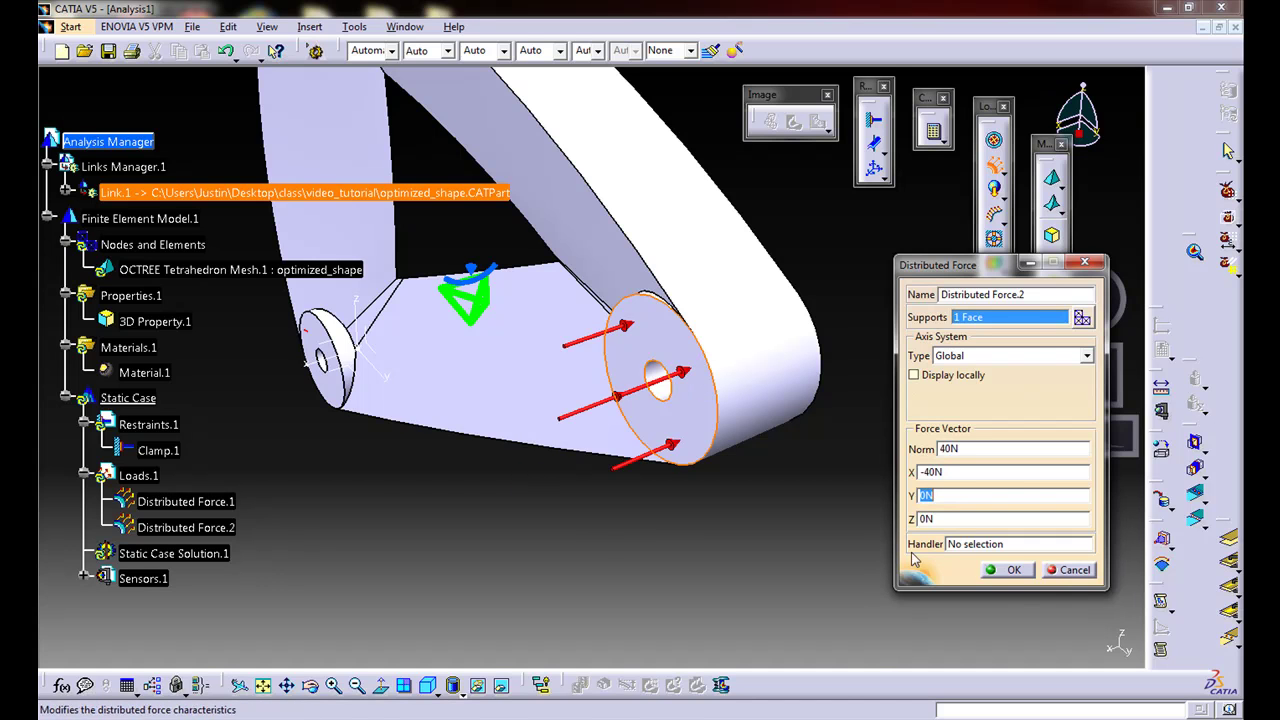
click(1008, 570)
middle_drag(669, 543, 720, 480)
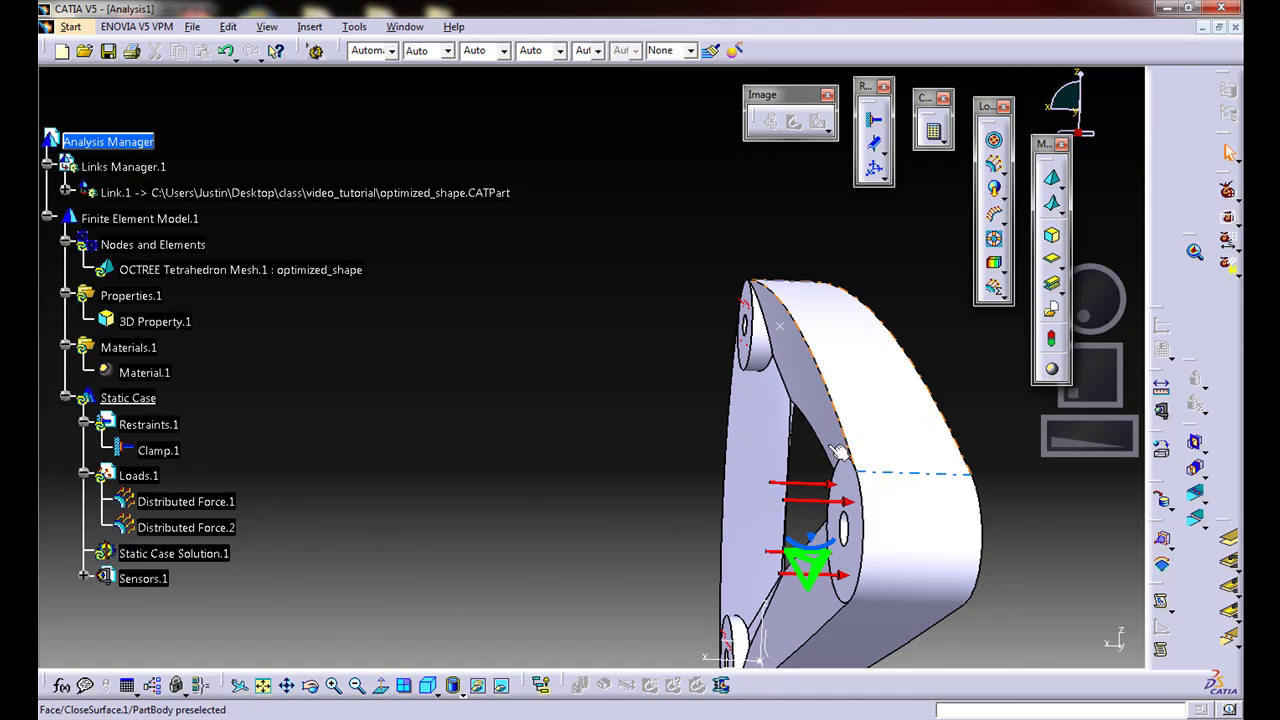
middle_drag(911, 424, 736, 346)
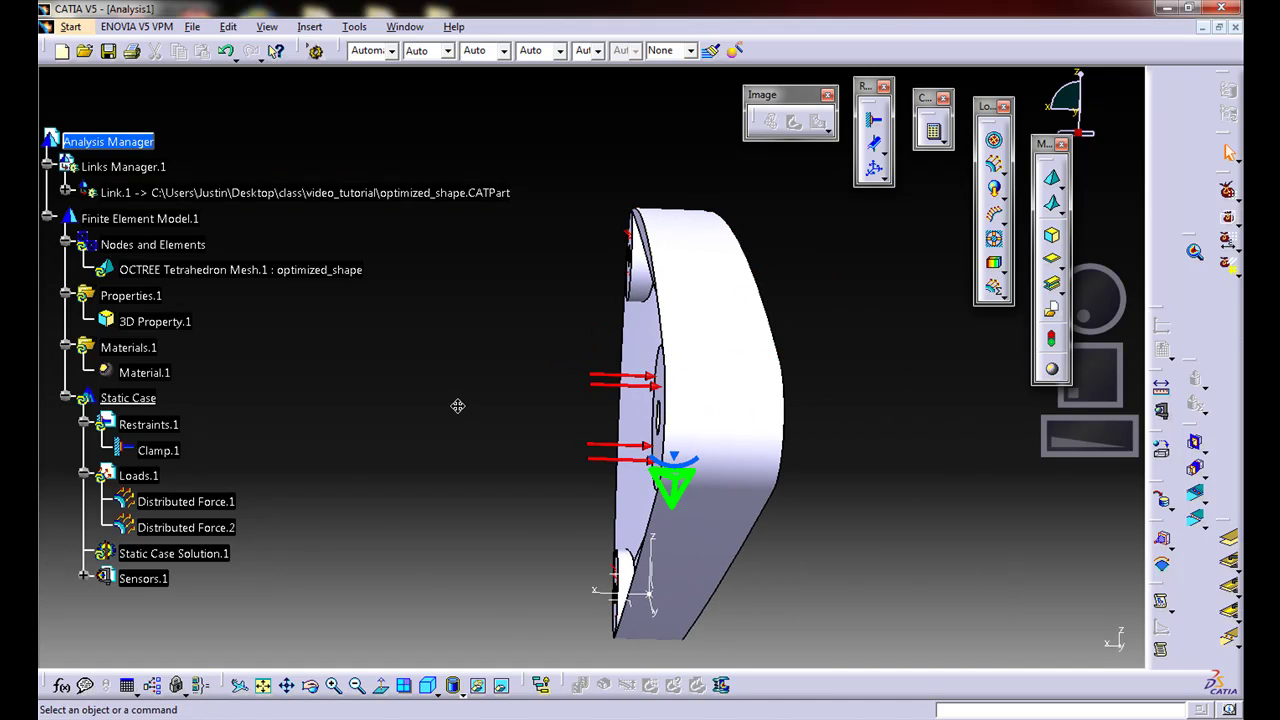
middle_drag(457, 405, 628, 363)
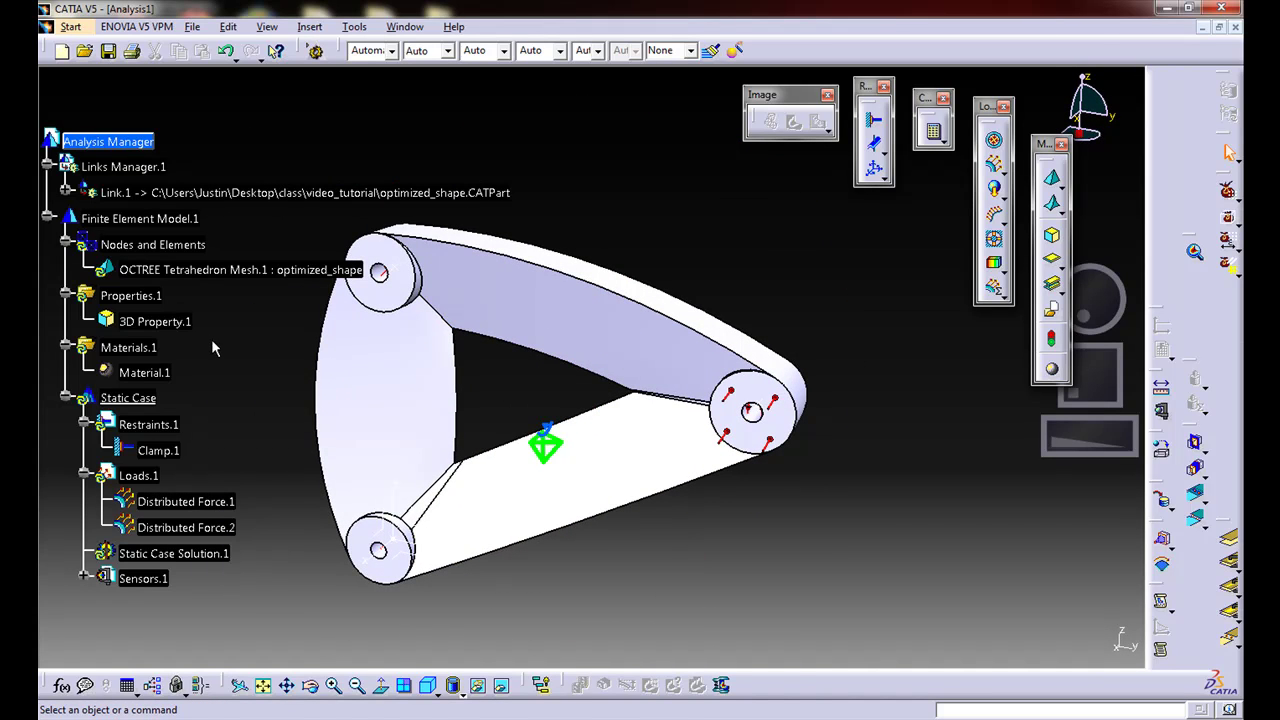
Set OCTREE Tetrahedron Mesh.1 to 5mm element size and 1mm absolute sag.
double_click(167, 272)
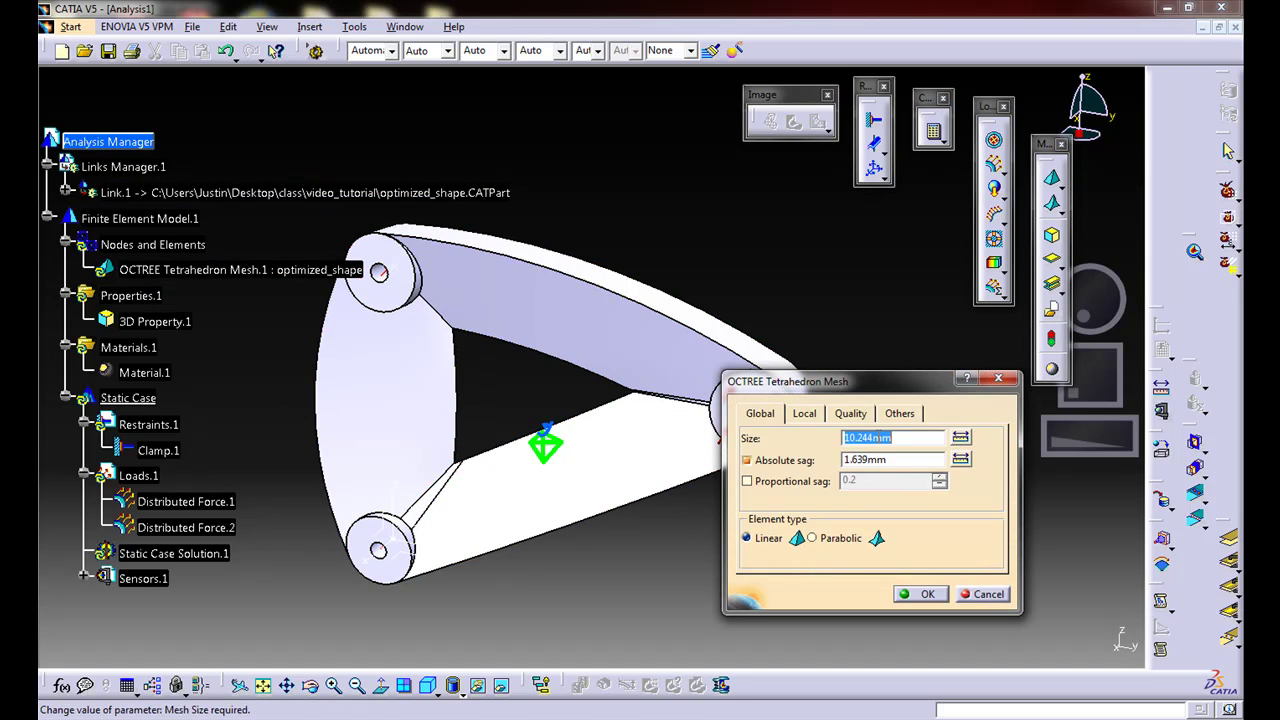
text(50)
key(Return)
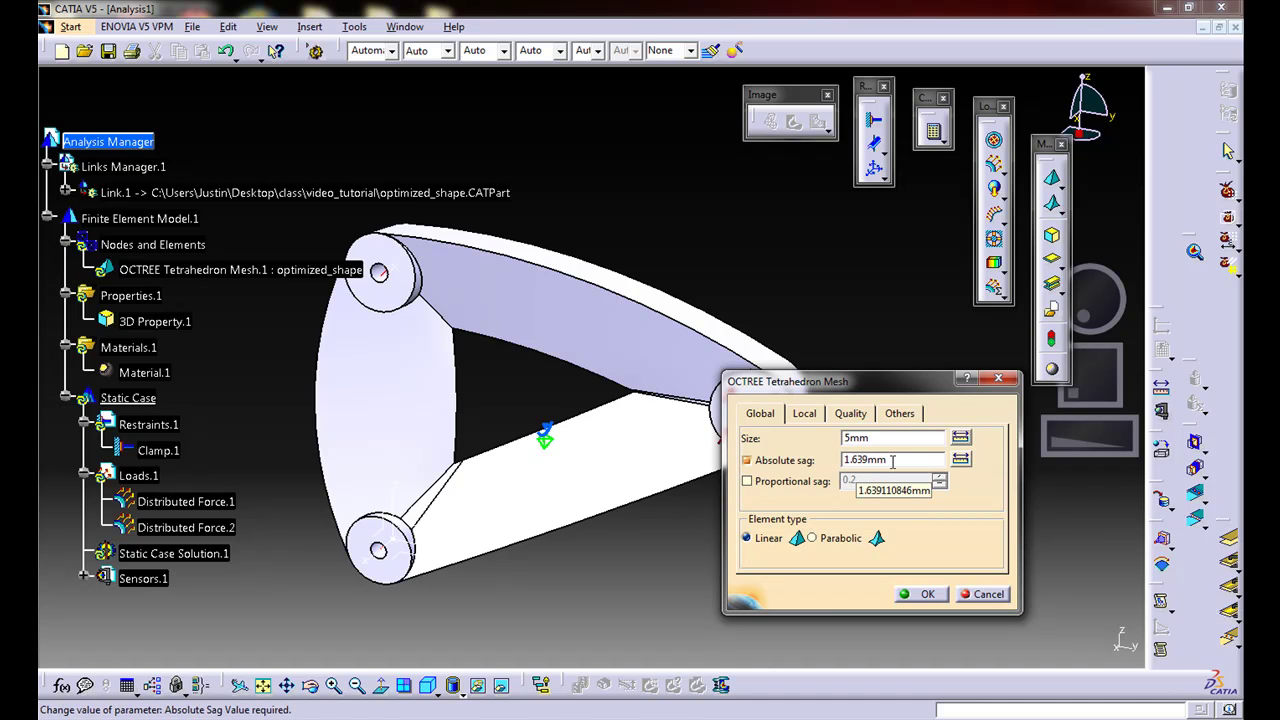
triple_click(893, 460)
text(1)
key(Return)
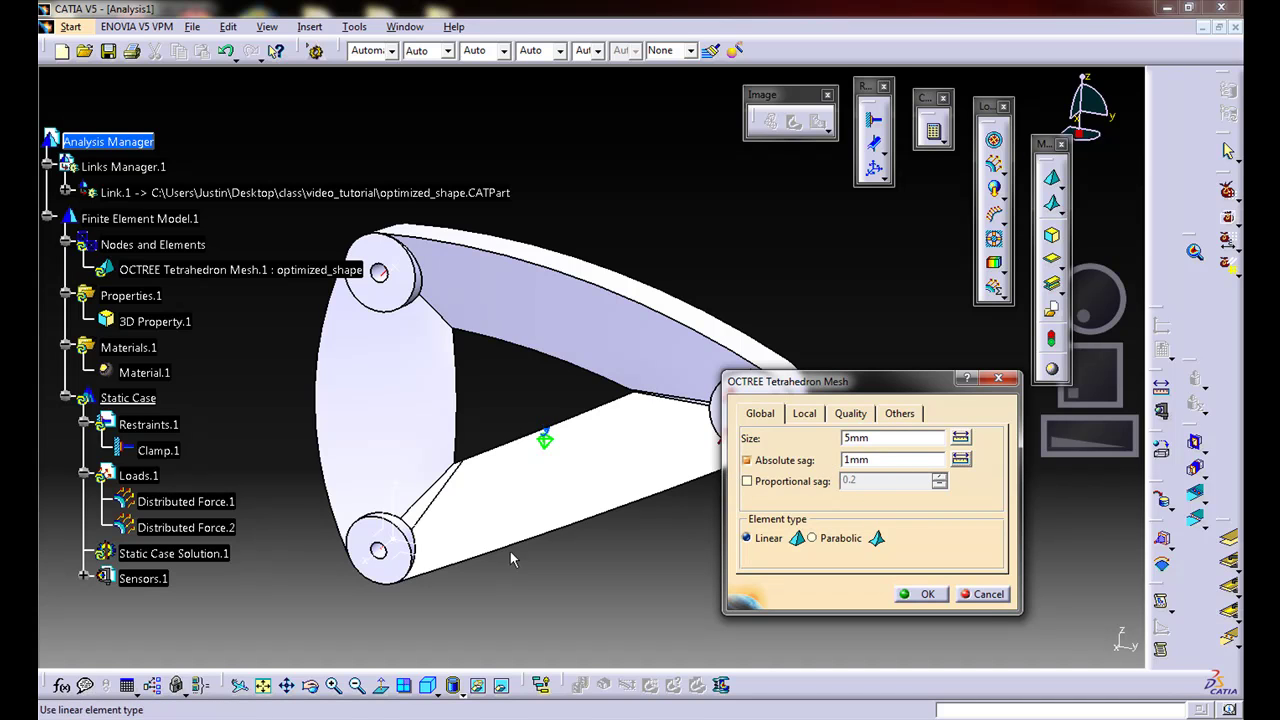
middle_drag(510, 558, 757, 410)
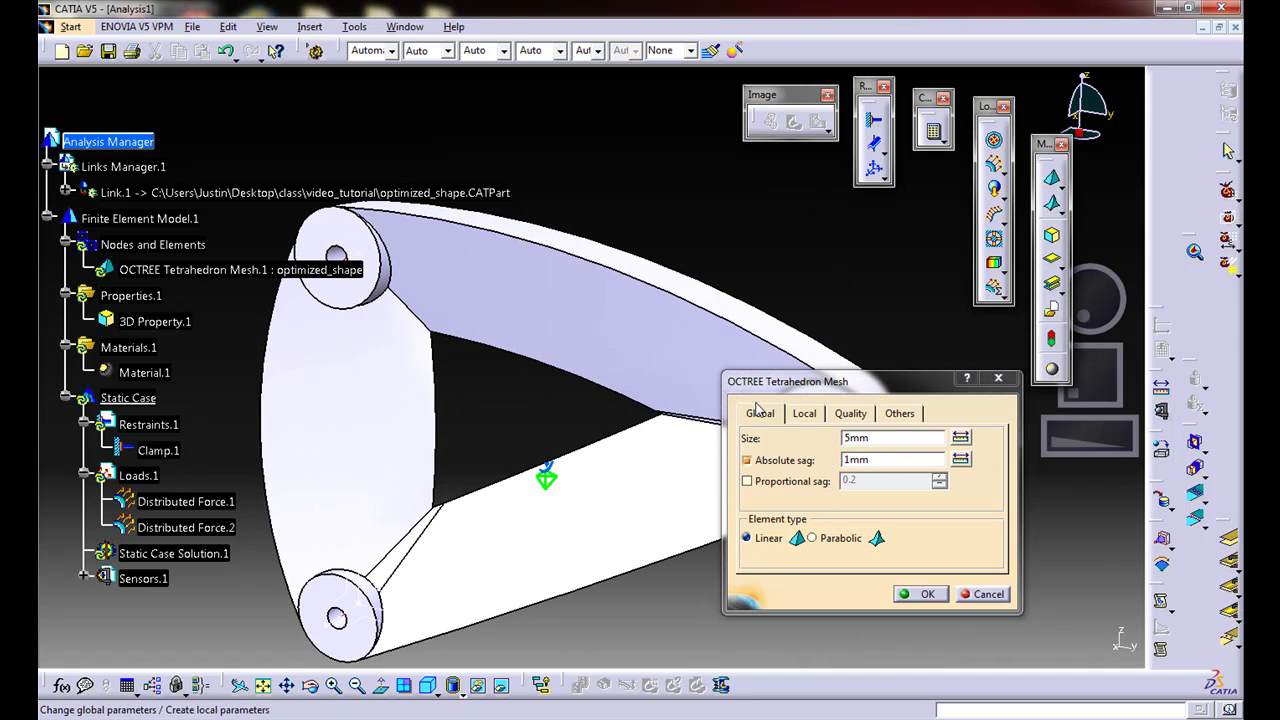
drag(775, 387, 866, 398)
mouse_move(720, 491)
middle_down()
mouse_move(703, 528)
mouse_move(708, 508)
middle_up()
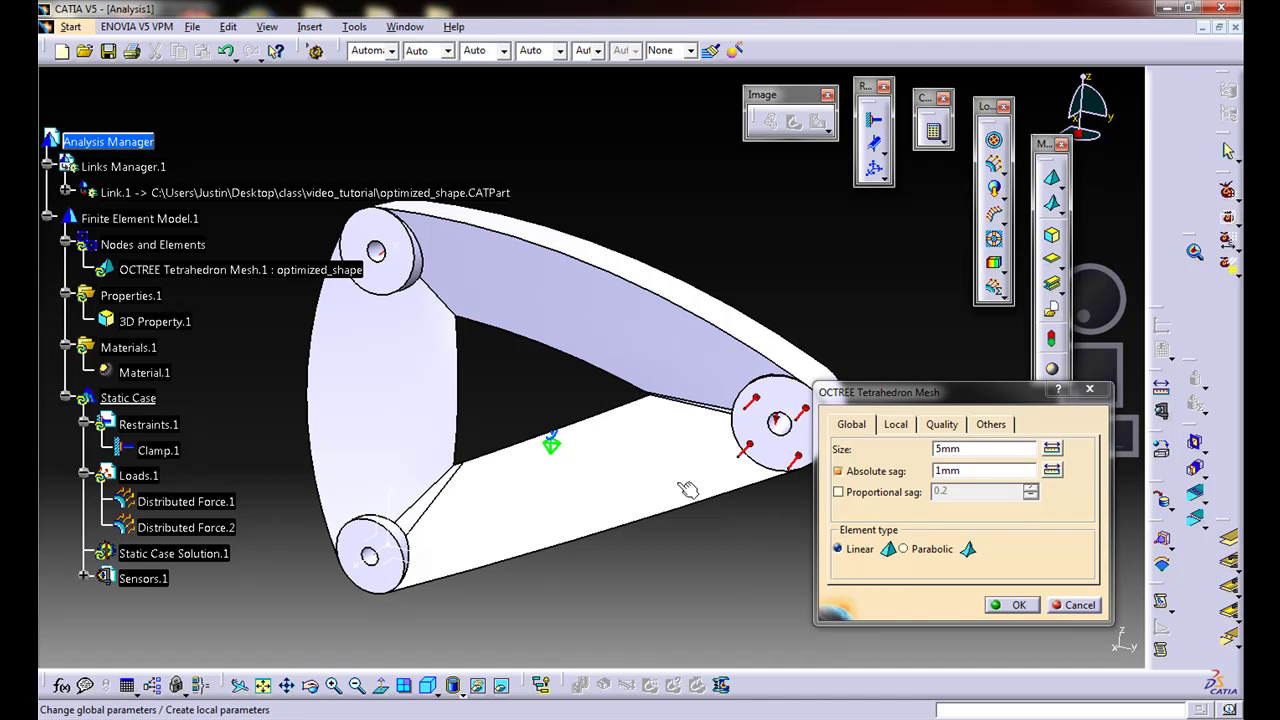
mouse_move(687, 489)
middle_down()
mouse_move(753, 537)
mouse_move(700, 530)
mouse_move(706, 505)
middle_up()
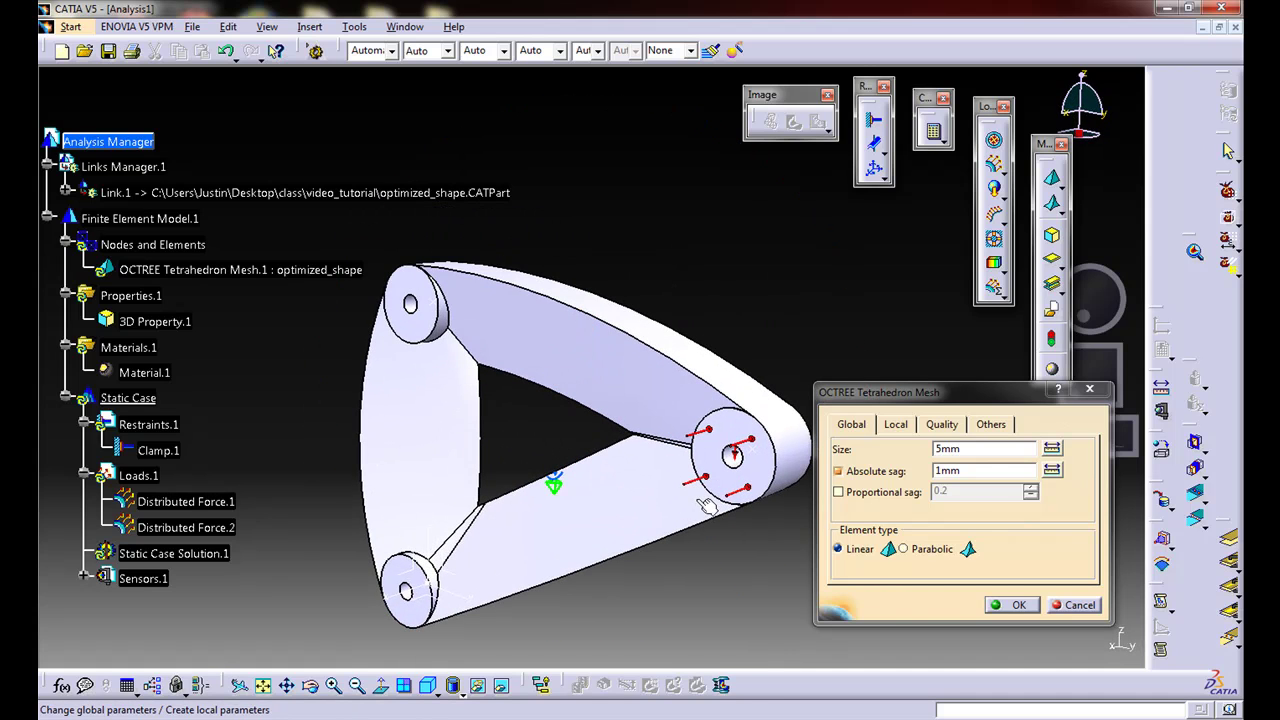
click(1014, 606)
mouse_move(697, 570)
middle_down()
mouse_move(580, 511)
mouse_move(586, 600)
mouse_move(587, 531)
mouse_move(636, 568)
middle_up()
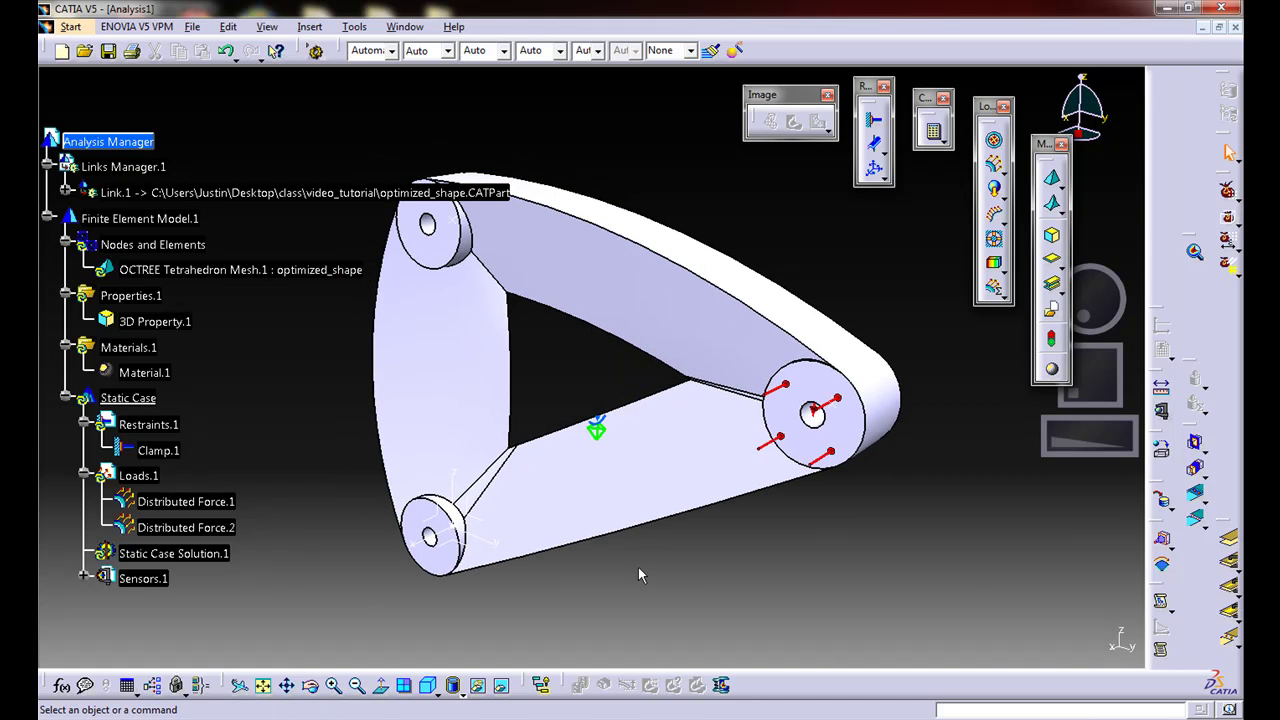
Save the analysis over the existing Analysis1.CATAnalysis file in the video_tutorial folder.
key(ctrl+s)
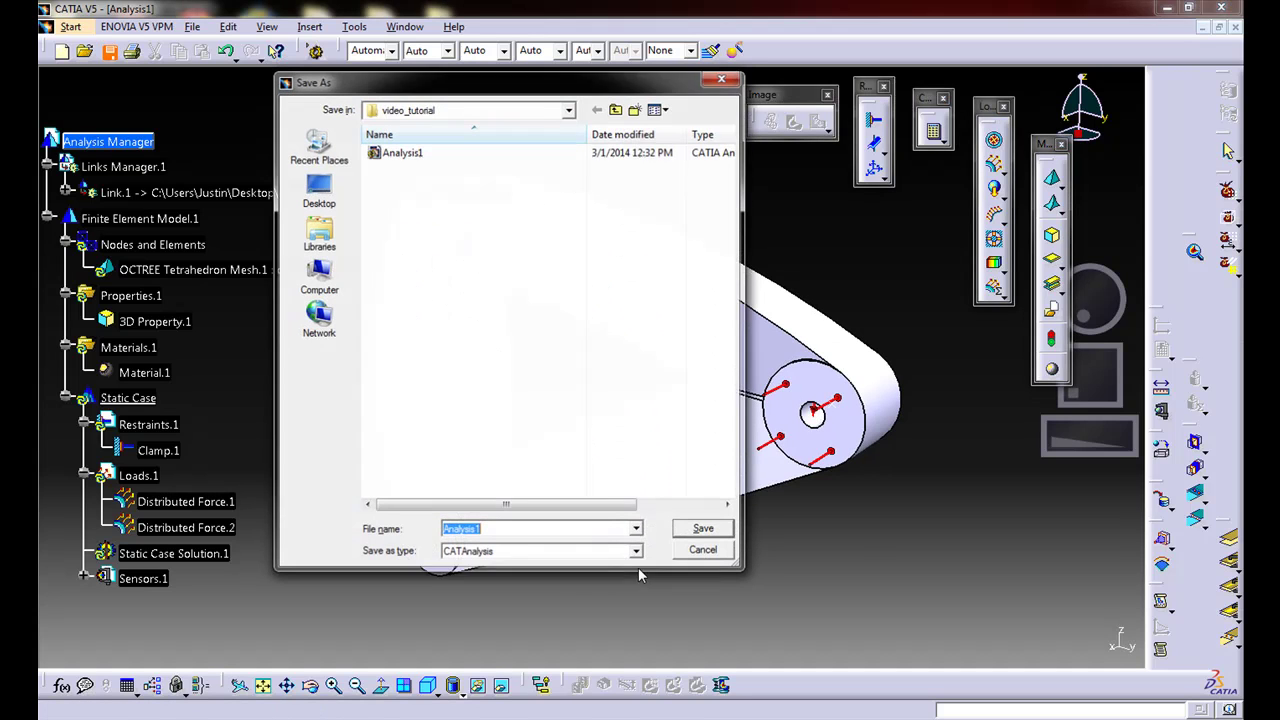
click(398, 156)
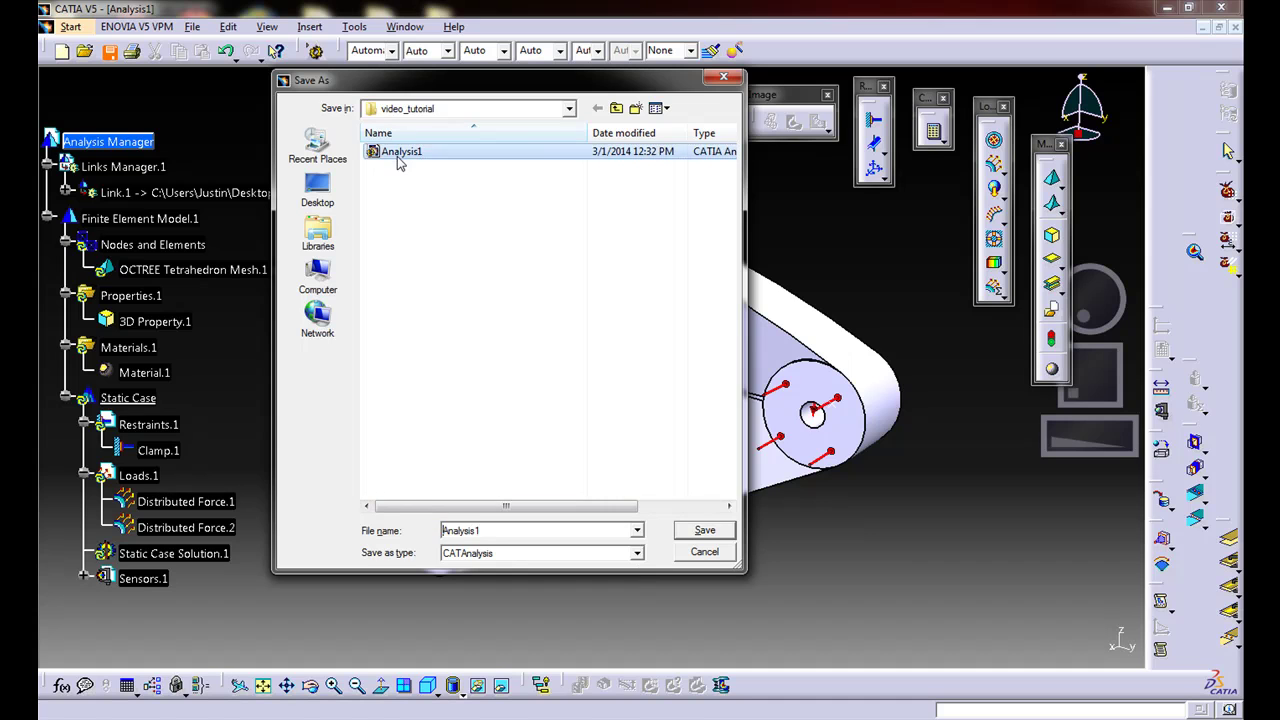
click(724, 537)
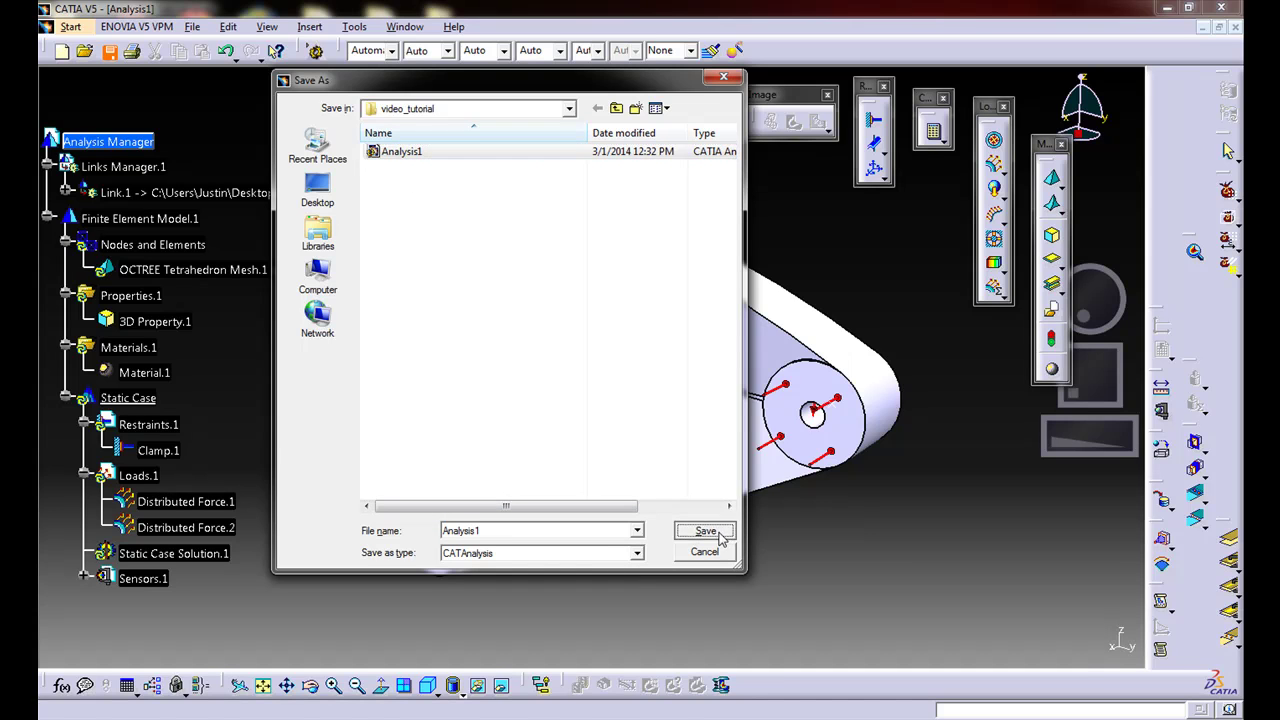
click(574, 374)
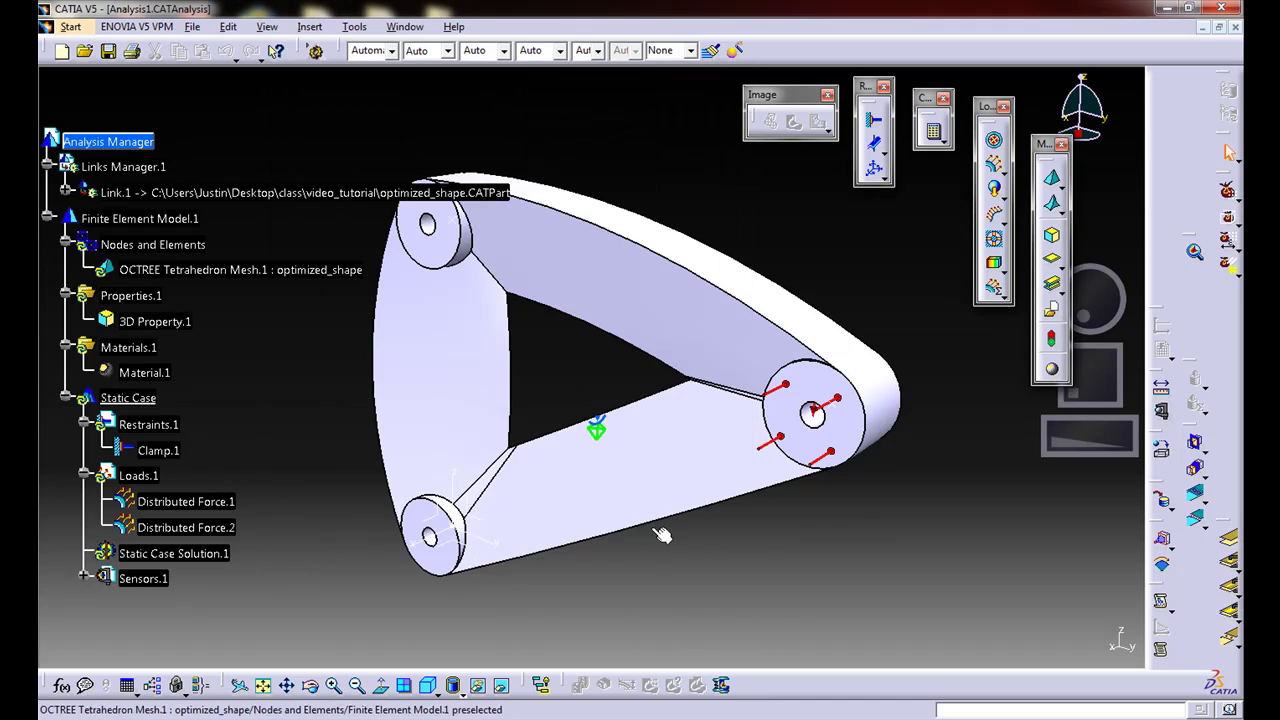
middle_drag(574, 371, 657, 366)
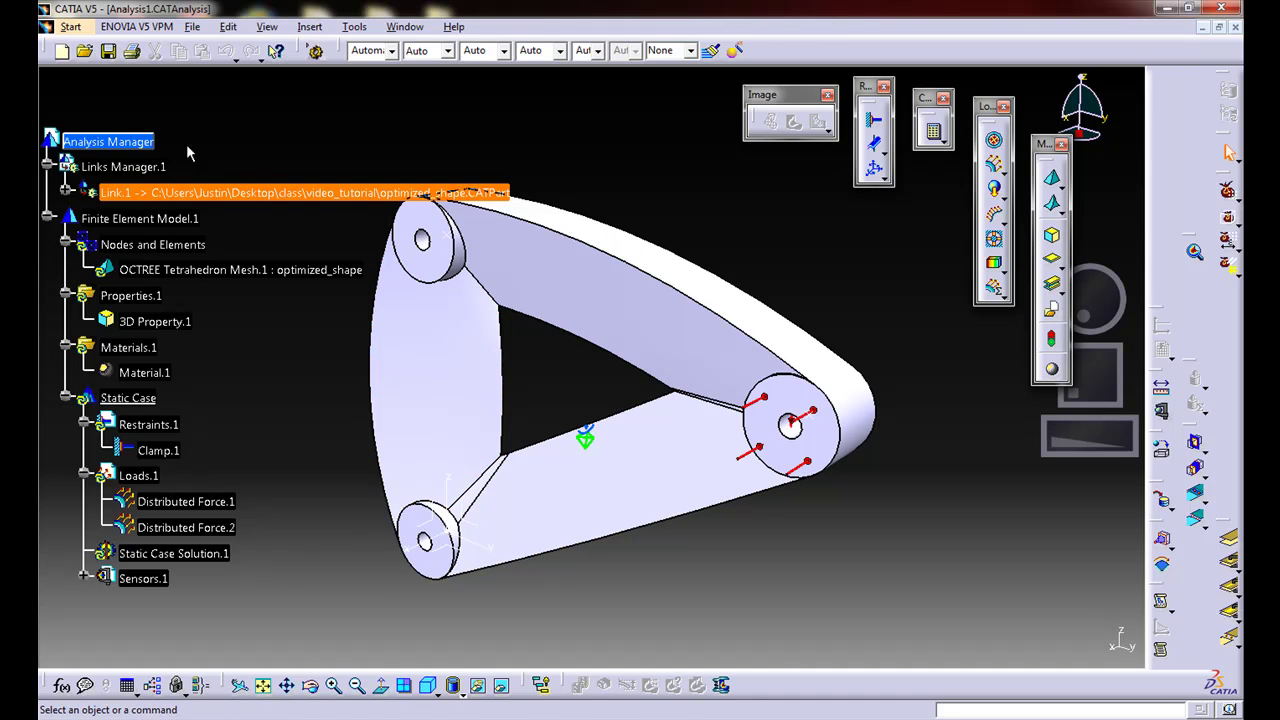
click(100, 142)
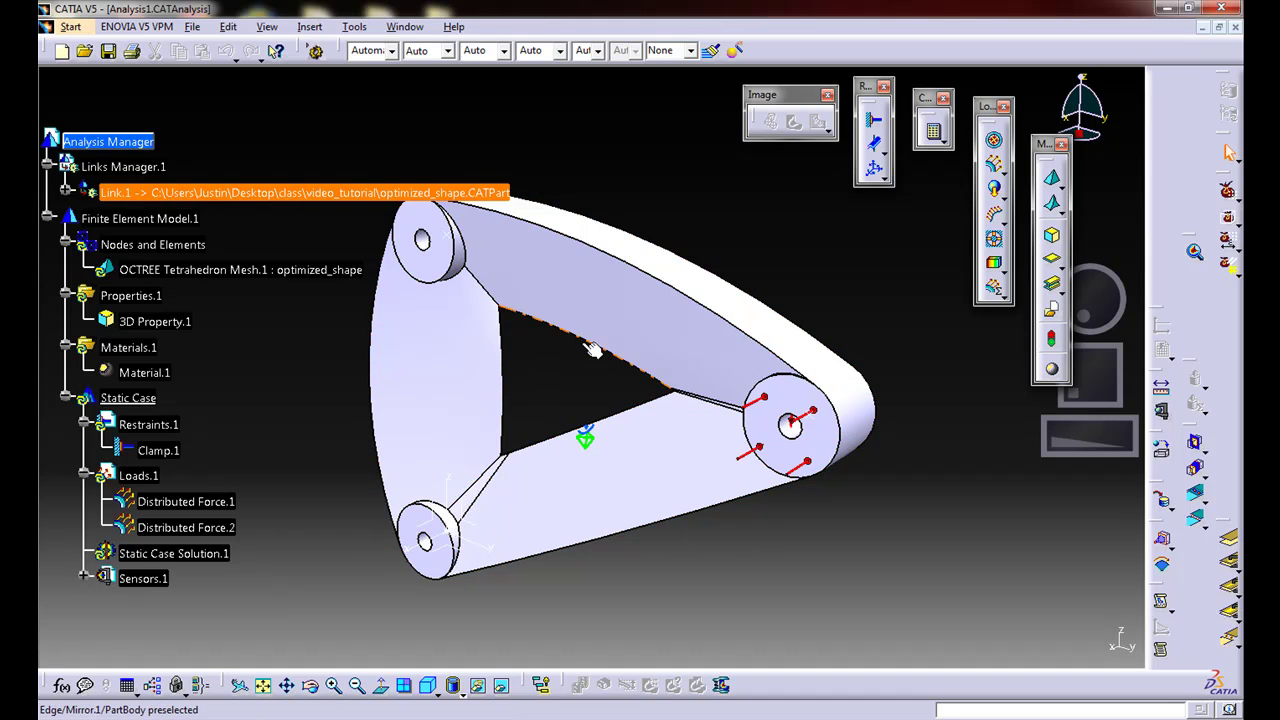
middle_drag(588, 368, 614, 352)
click(592, 374)
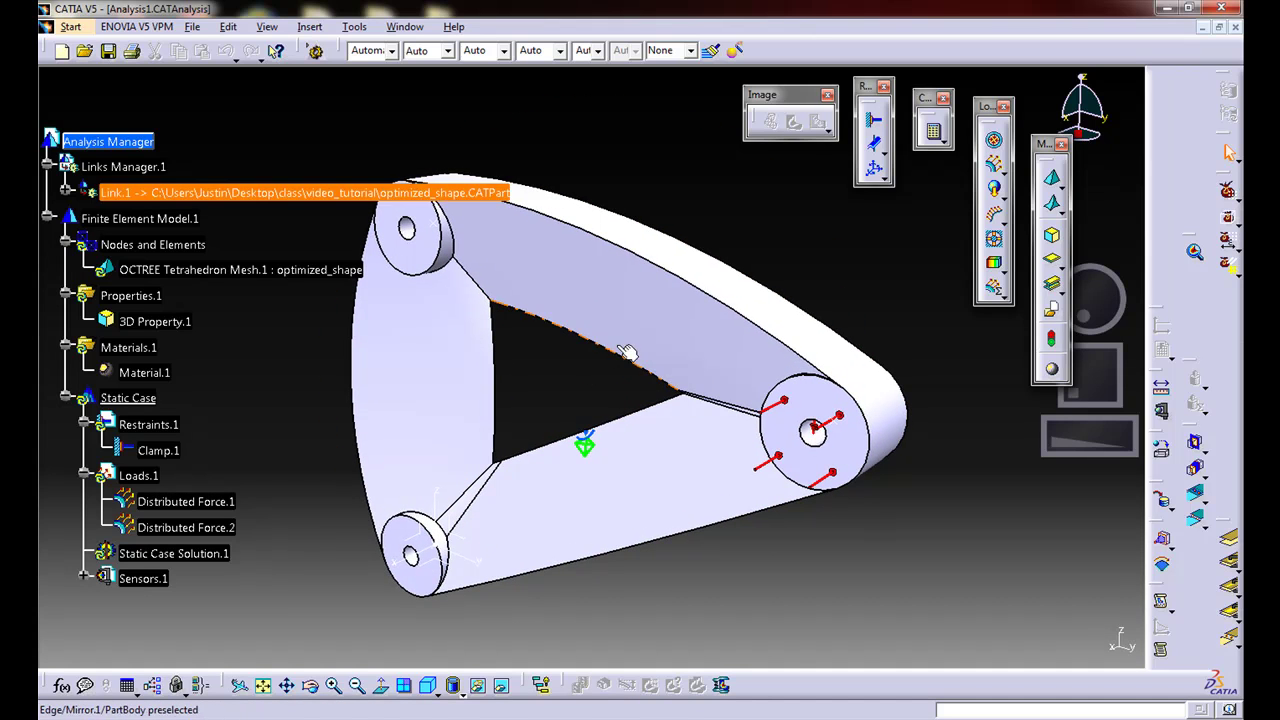
Compute the static case with the All scope, accepting the 0.2 s CPU and 1.66e+003 KB estimate.
click(937, 140)
click(893, 312)
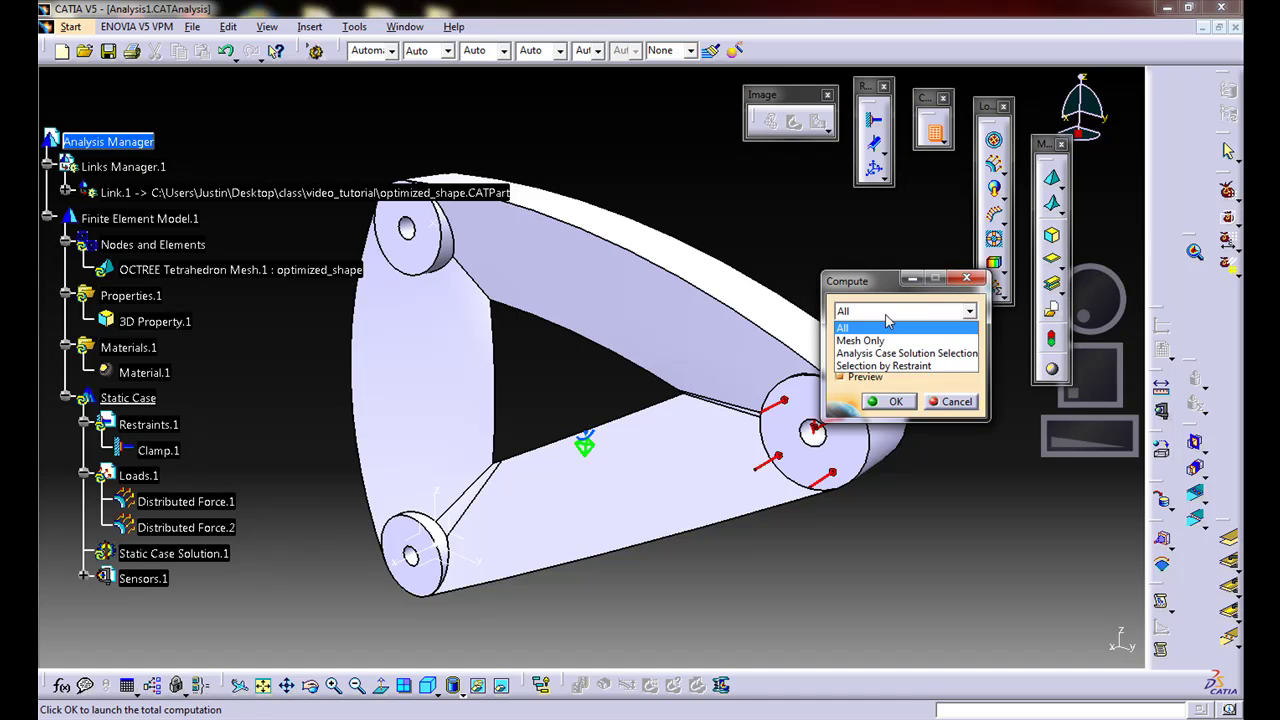
click(886, 318)
click(886, 316)
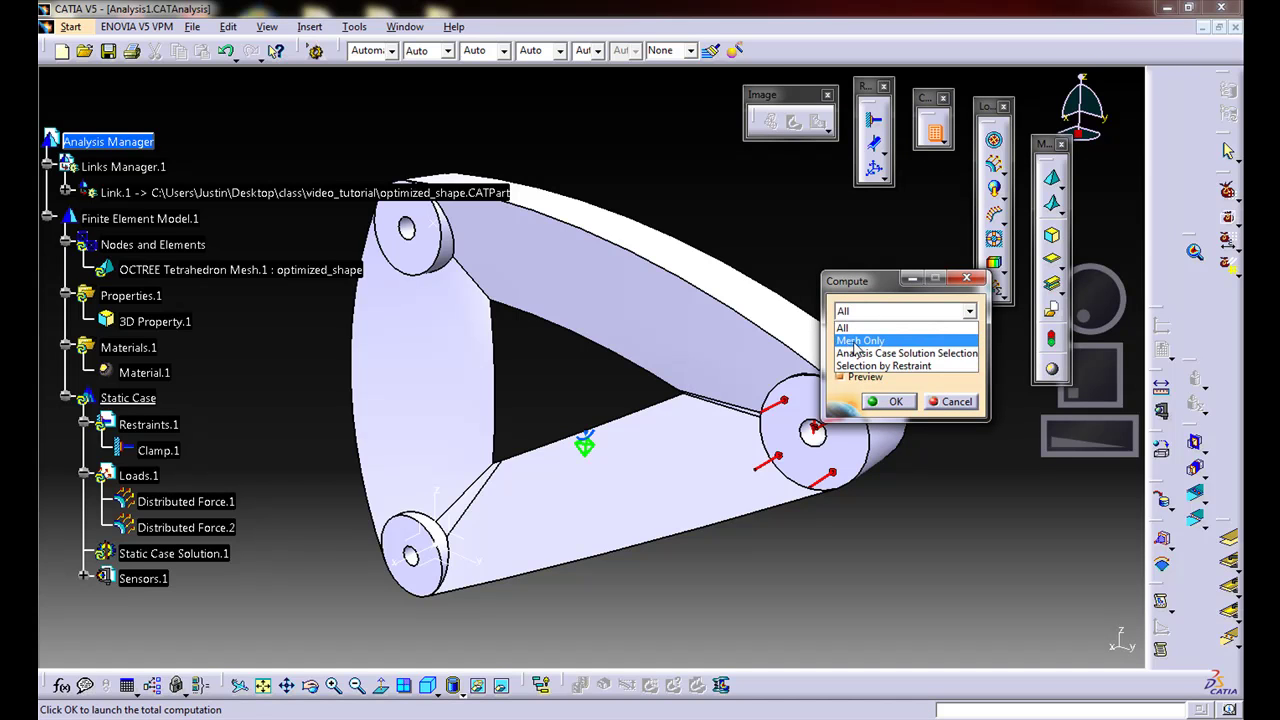
click(855, 318)
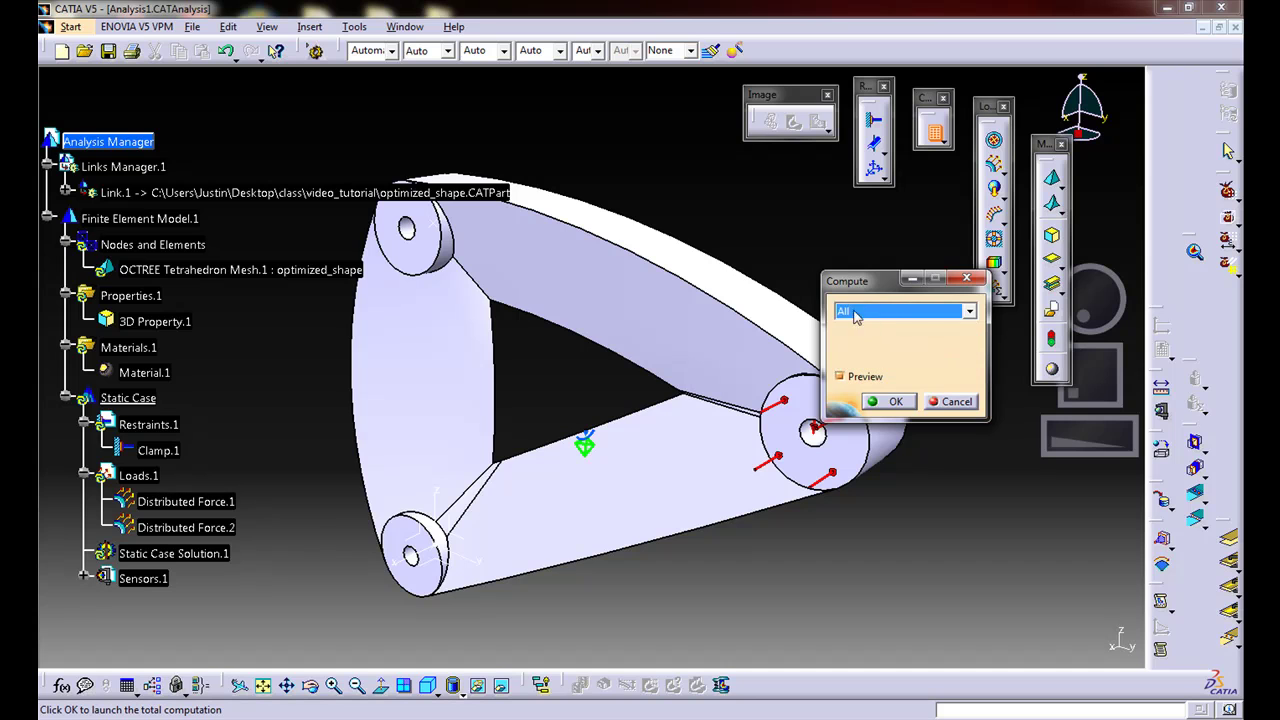
click(876, 402)
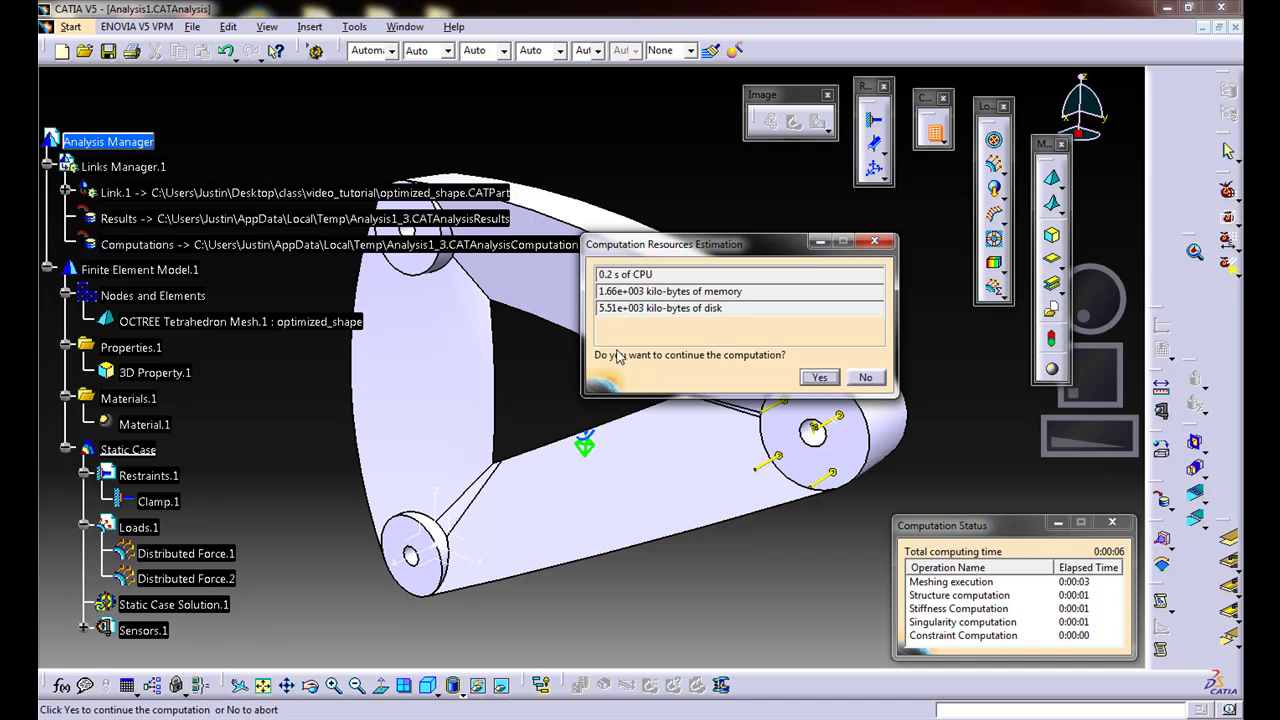
click(819, 377)
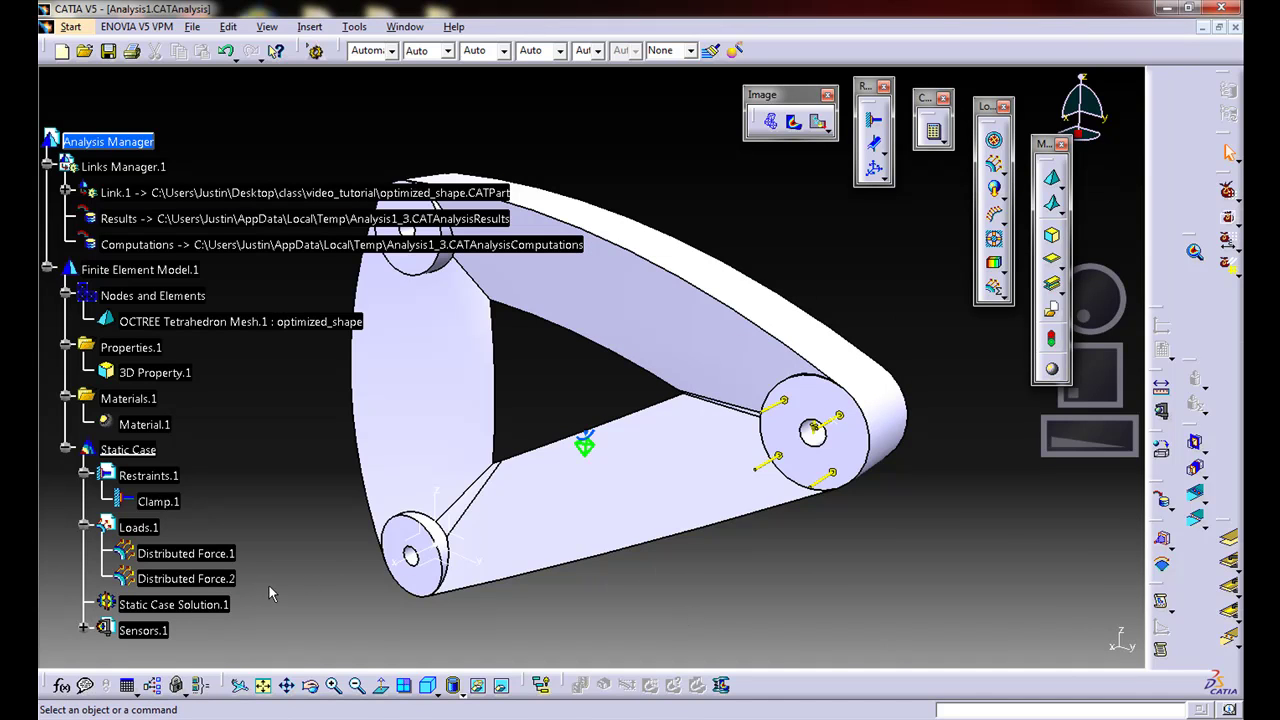
Expand Sensors.1 and its Energy node to reveal Energy=0.316J.
mouse_move(640, 565)
middle_down()
mouse_move(694, 550)
mouse_move(696, 573)
mouse_move(520, 450)
middle_up()
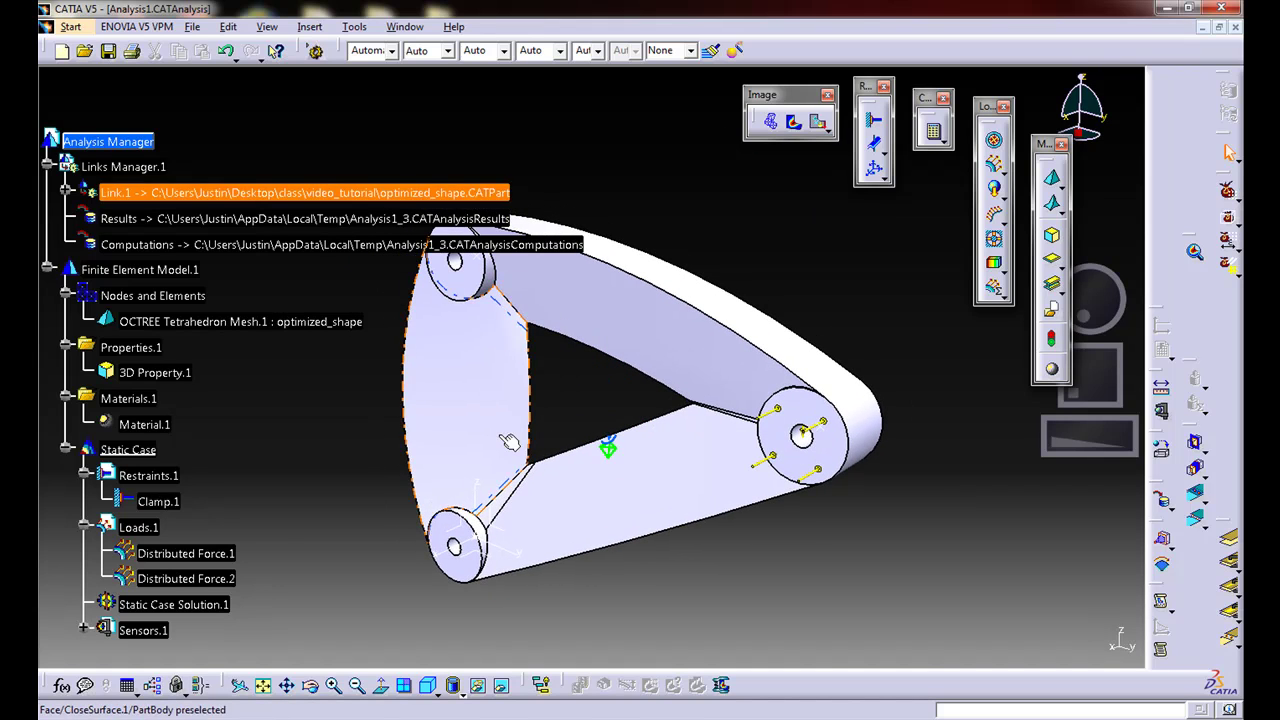
click(85, 630)
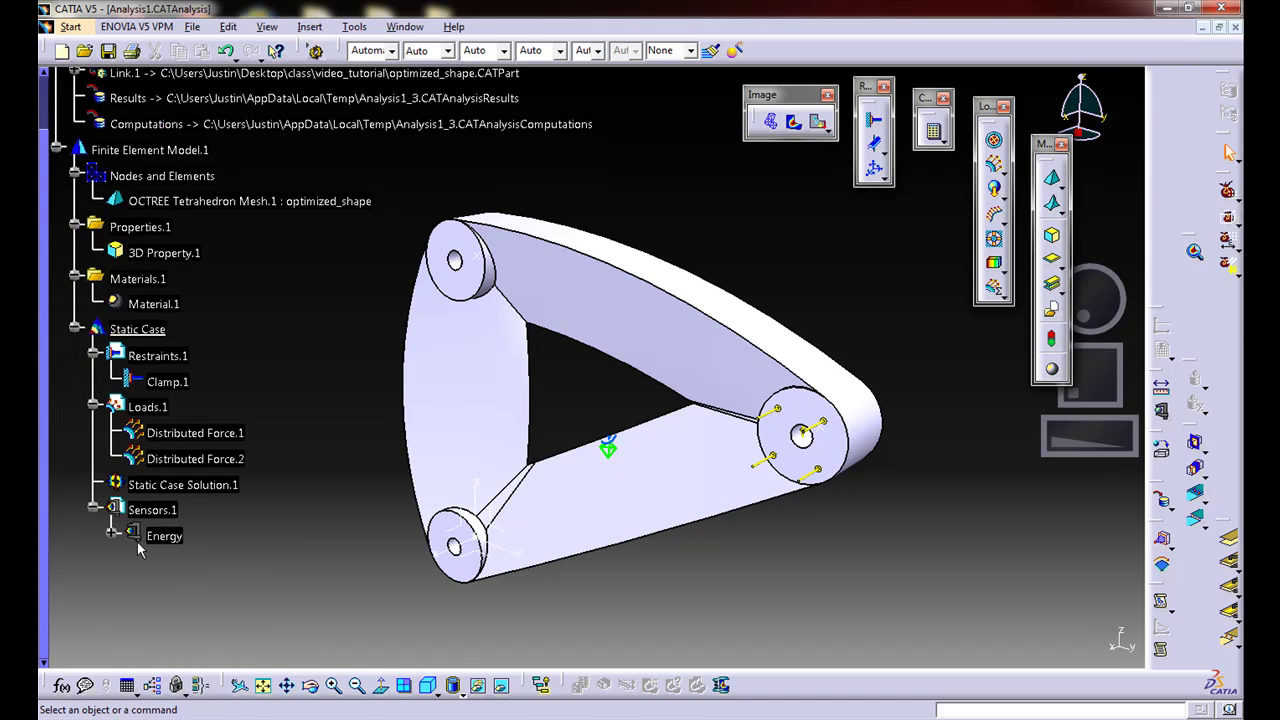
click(111, 532)
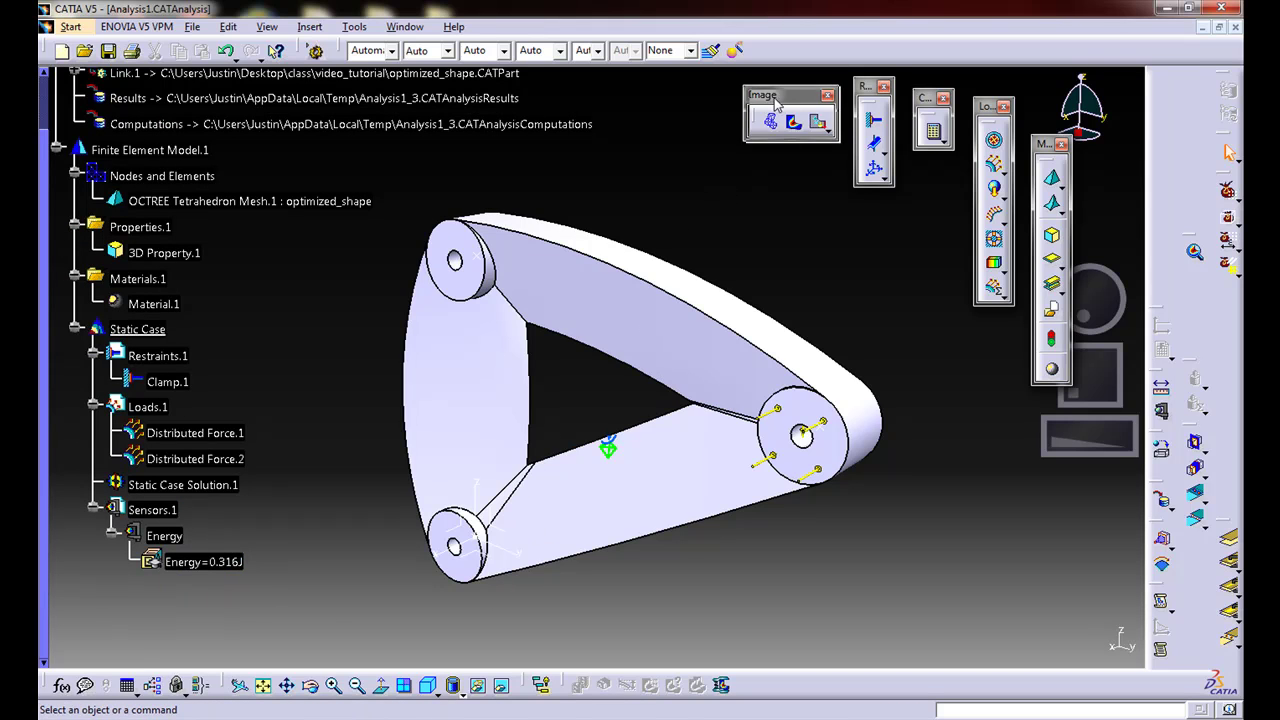
drag(777, 102, 768, 104)
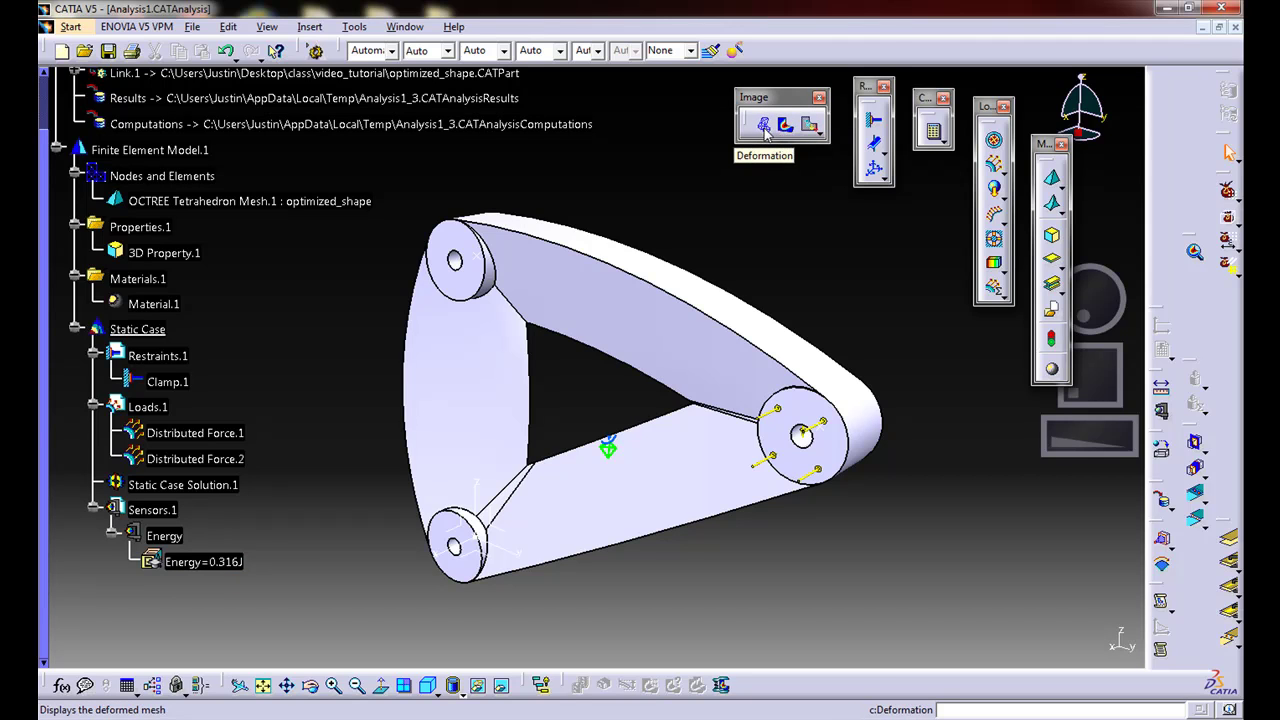
Create the Deformed mesh.1 image under Static Case Solution.1.
click(765, 131)
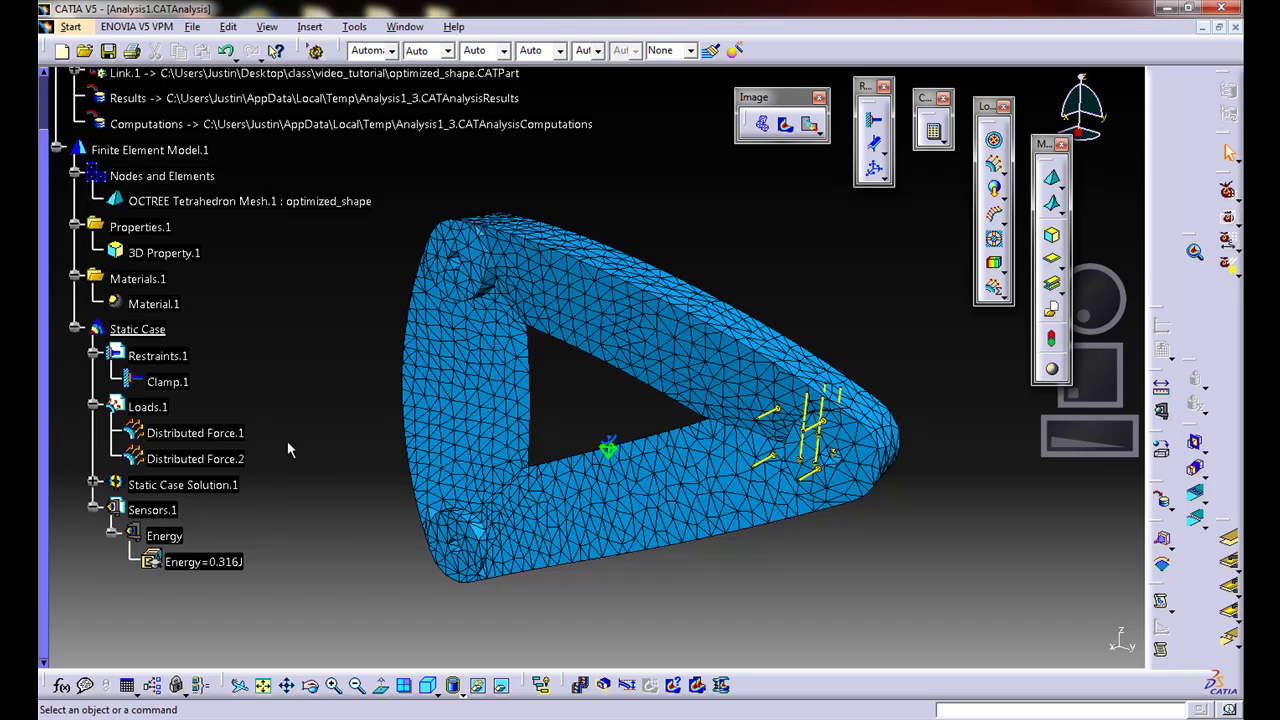
click(93, 484)
scroll(178, 450, down, 1)
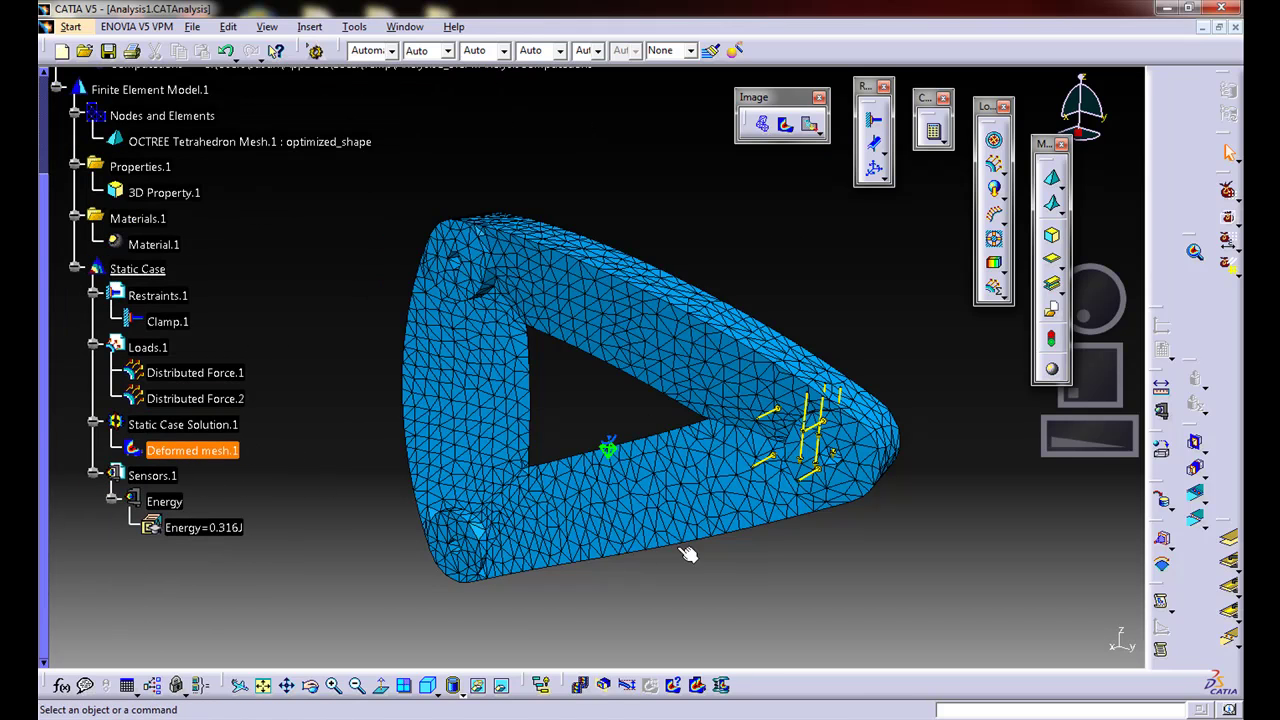
middle_drag(690, 554, 689, 517)
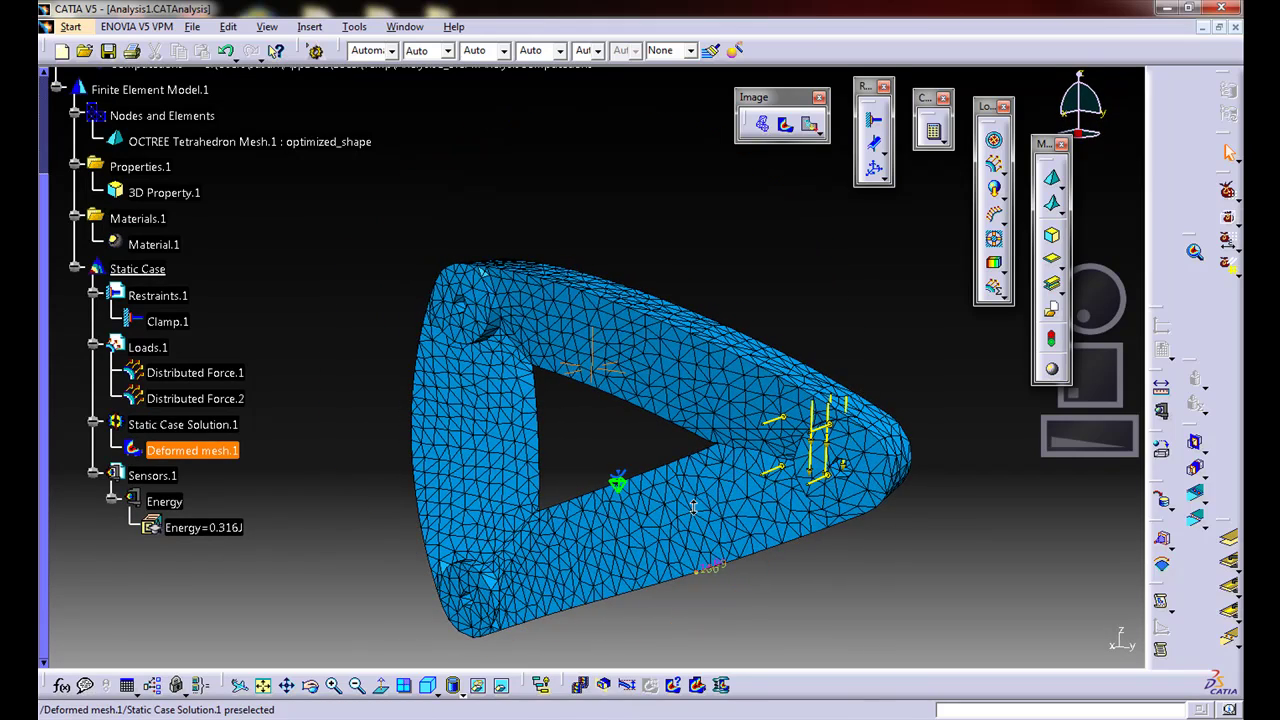
Amplify the displayed deformation with a scaling factor of 15.827.
click(628, 688)
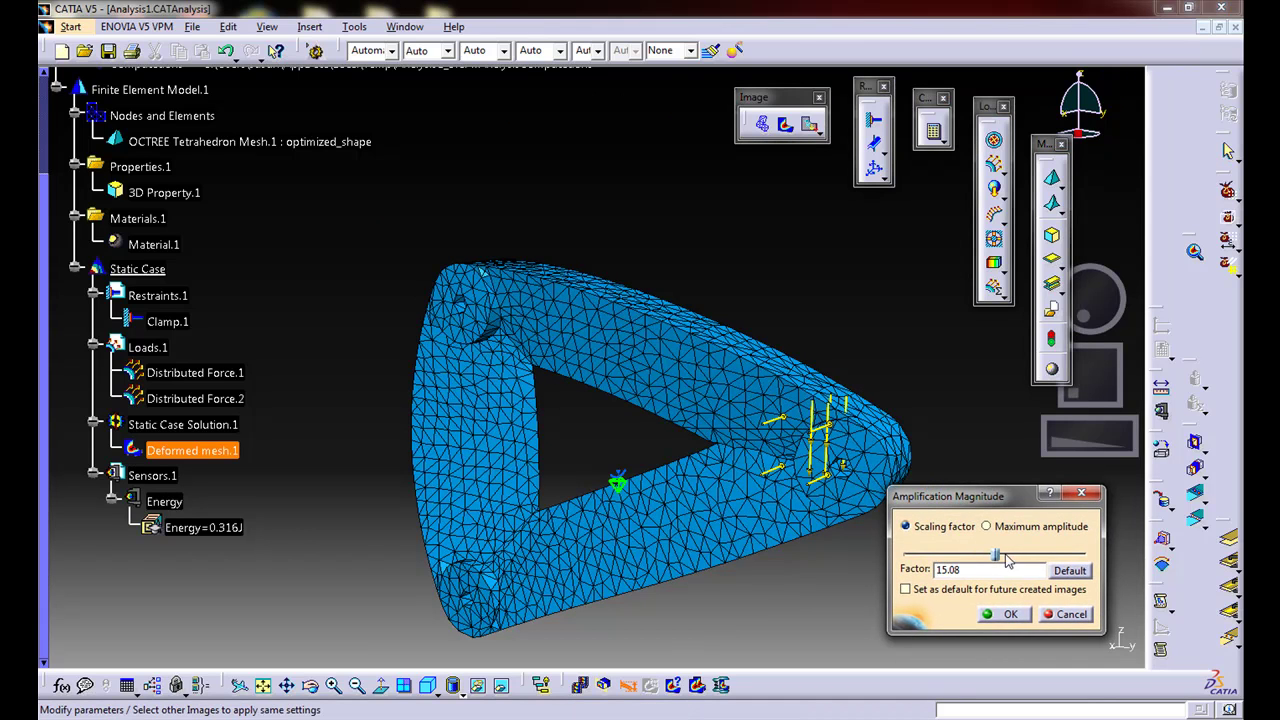
mouse_move(998, 560)
mouse_down()
mouse_move(902, 560)
mouse_move(1003, 565)
mouse_up()
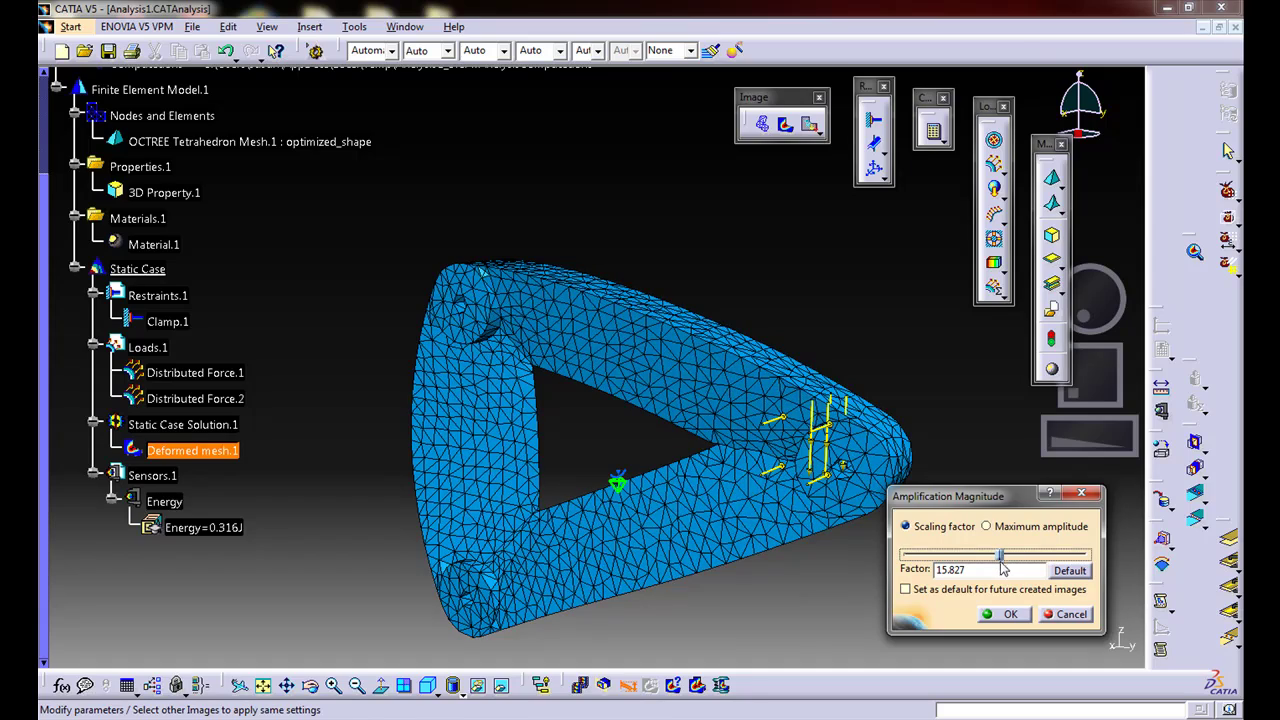
middle_drag(634, 357, 762, 435)
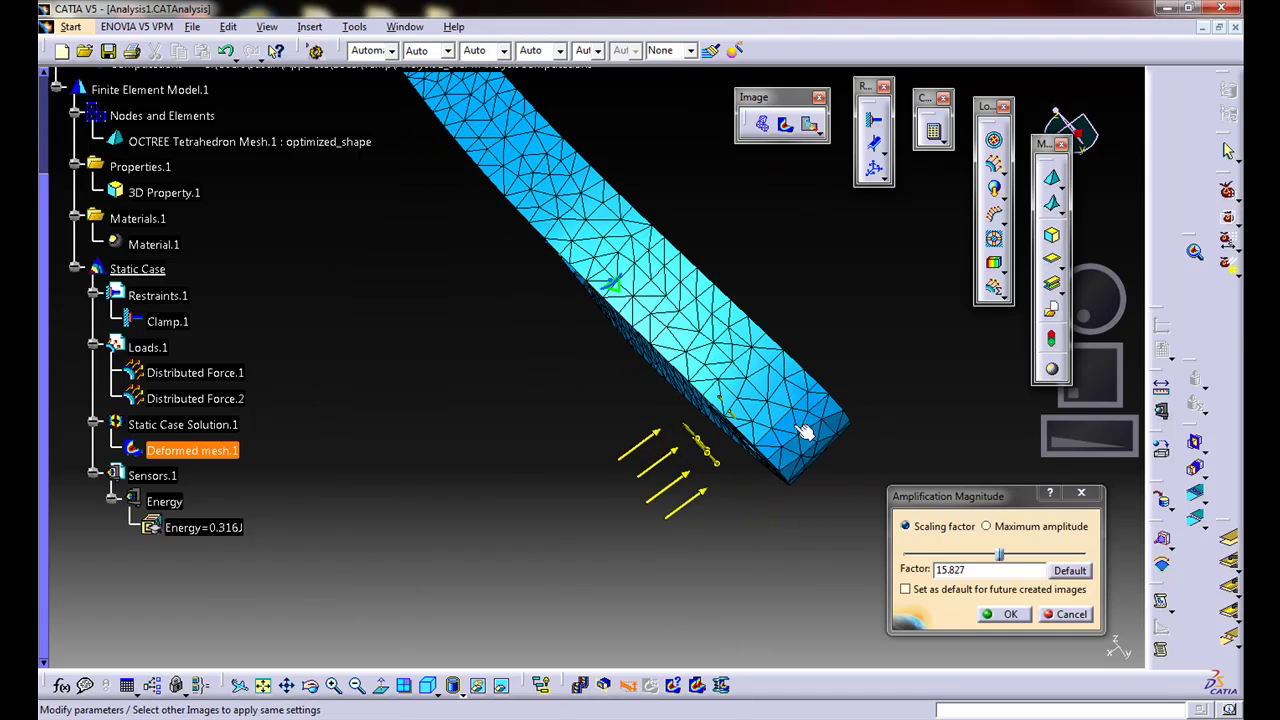
mouse_move(592, 458)
middle_down()
mouse_move(620, 370)
mouse_move(720, 317)
mouse_move(650, 460)
mouse_move(560, 523)
mouse_move(534, 473)
mouse_move(580, 470)
middle_up()
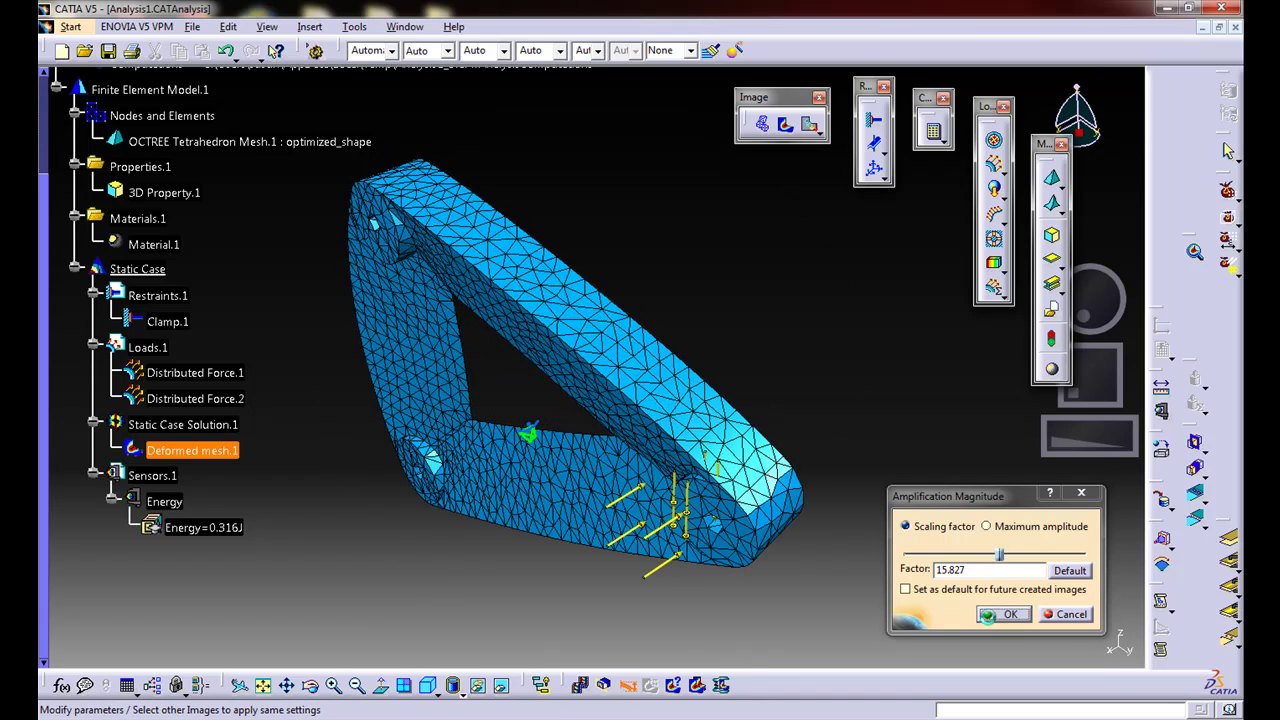
click(1003, 615)
middle_drag(967, 615, 338, 509)
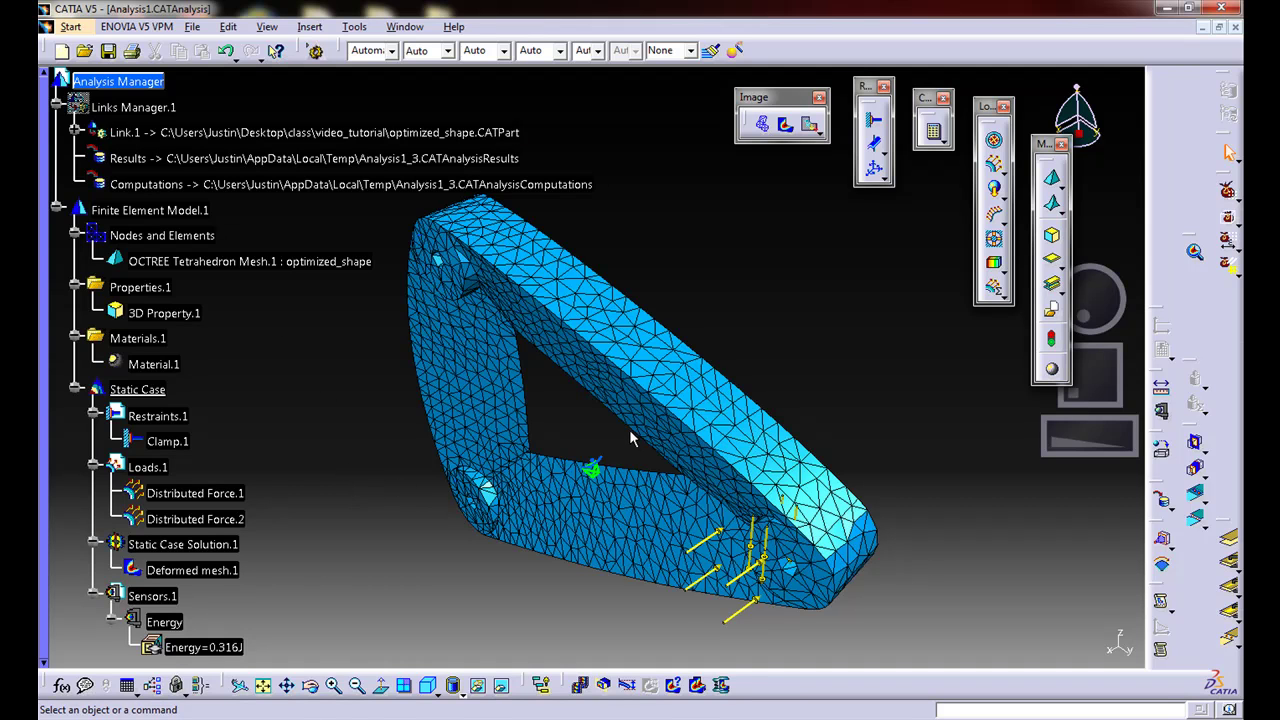
Show Links Manager.1 so the original part geometry overlays the deformed mesh.
middle_drag(640, 551, 700, 470)
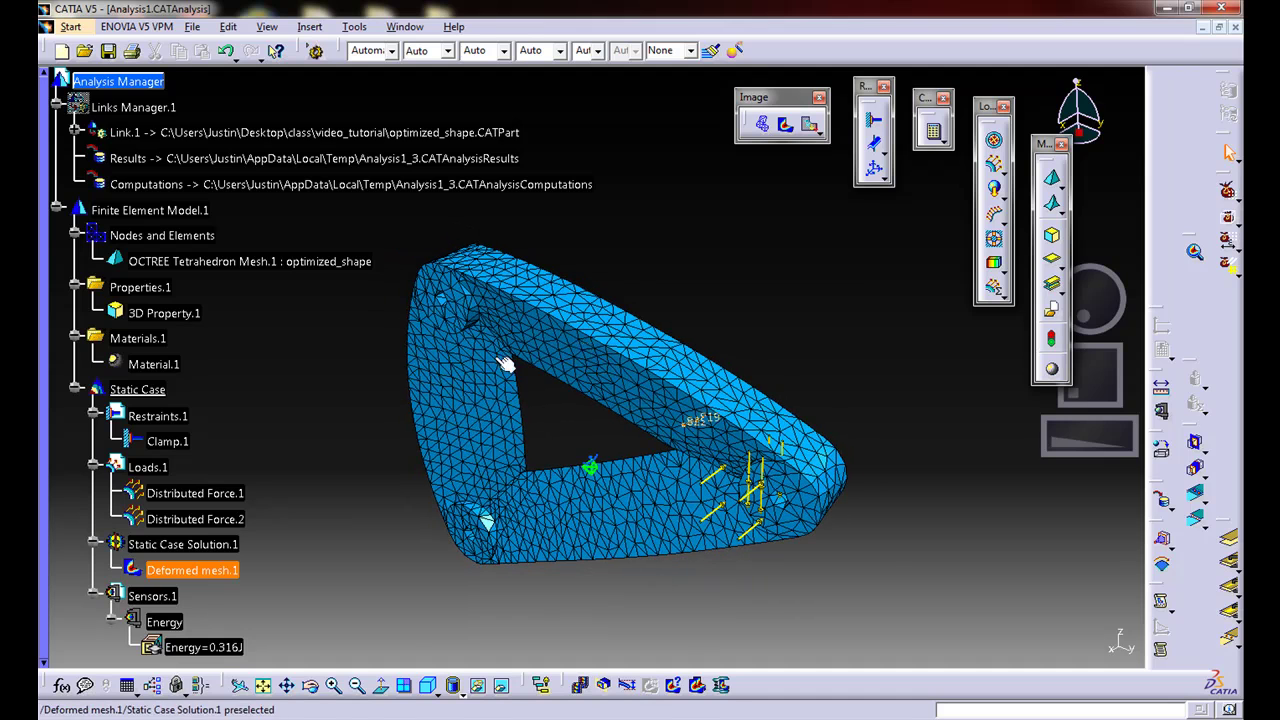
right_click(88, 106)
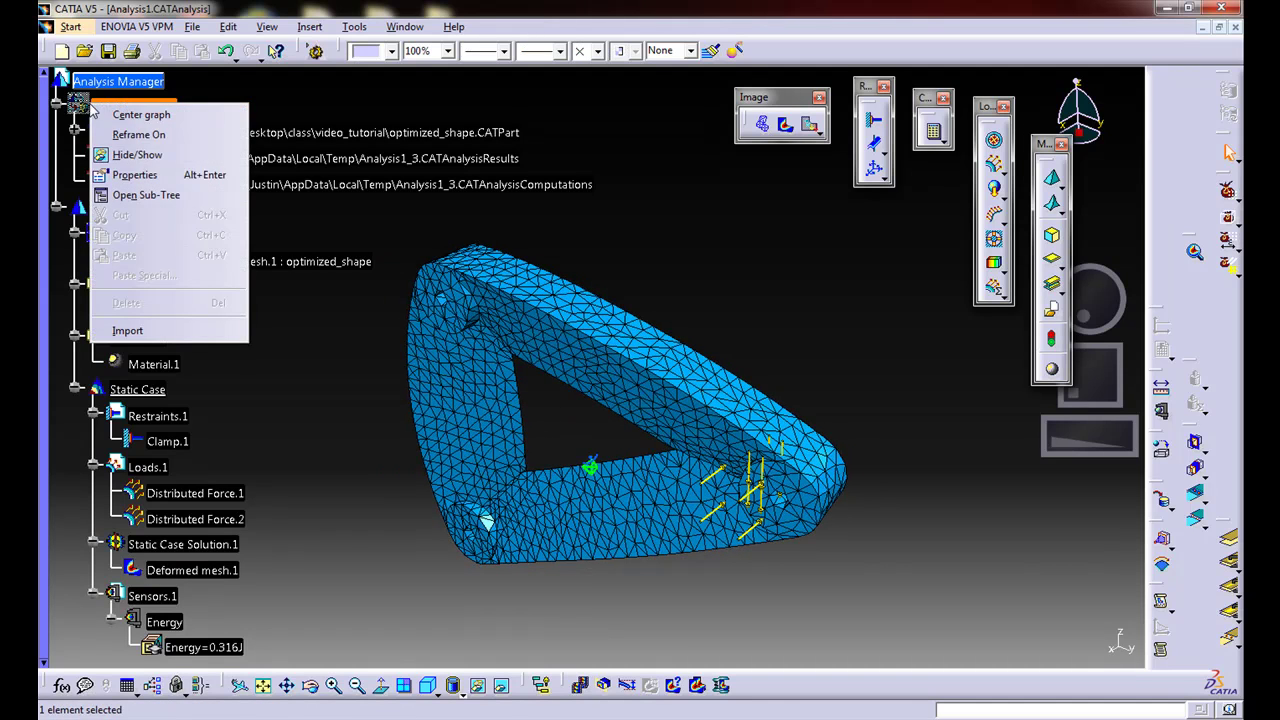
click(130, 157)
middle_drag(624, 545, 742, 577)
middle_drag(805, 521, 720, 402)
Change the Deformed mesh.1 amplification factor to 11.282.
scroll(382, 564, down, 2)
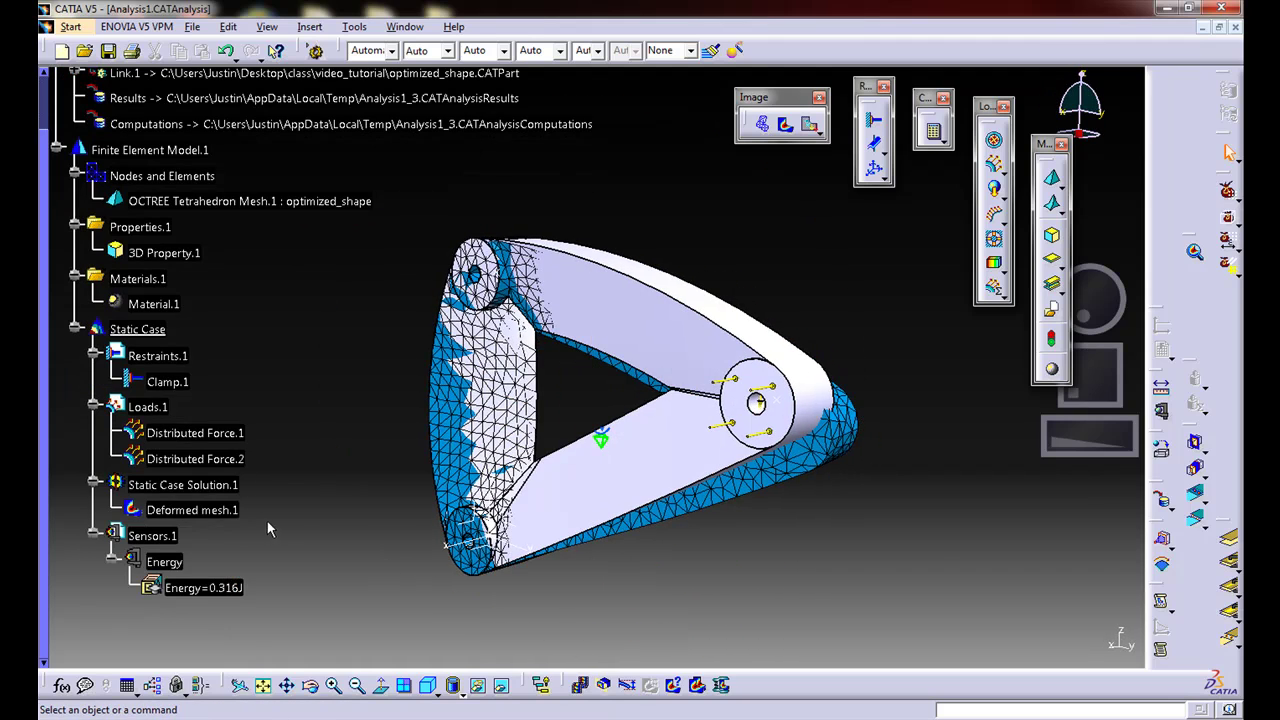
click(192, 510)
click(580, 685)
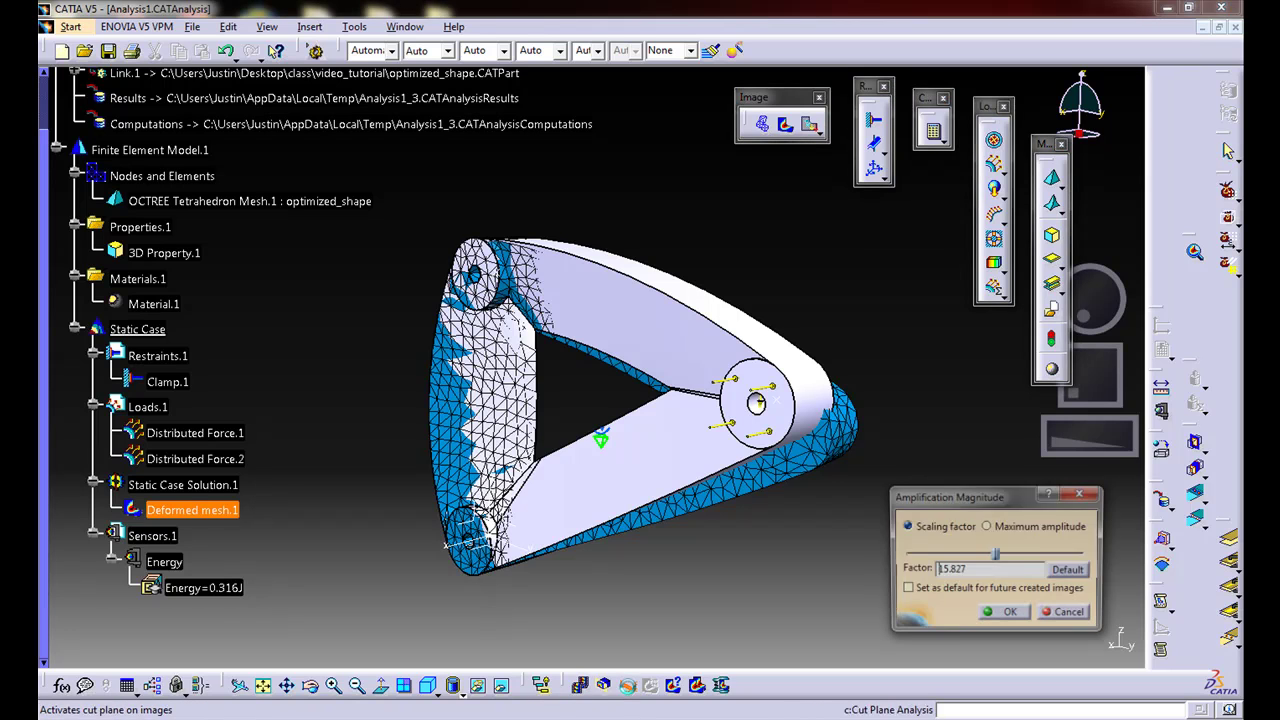
drag(994, 560, 910, 566)
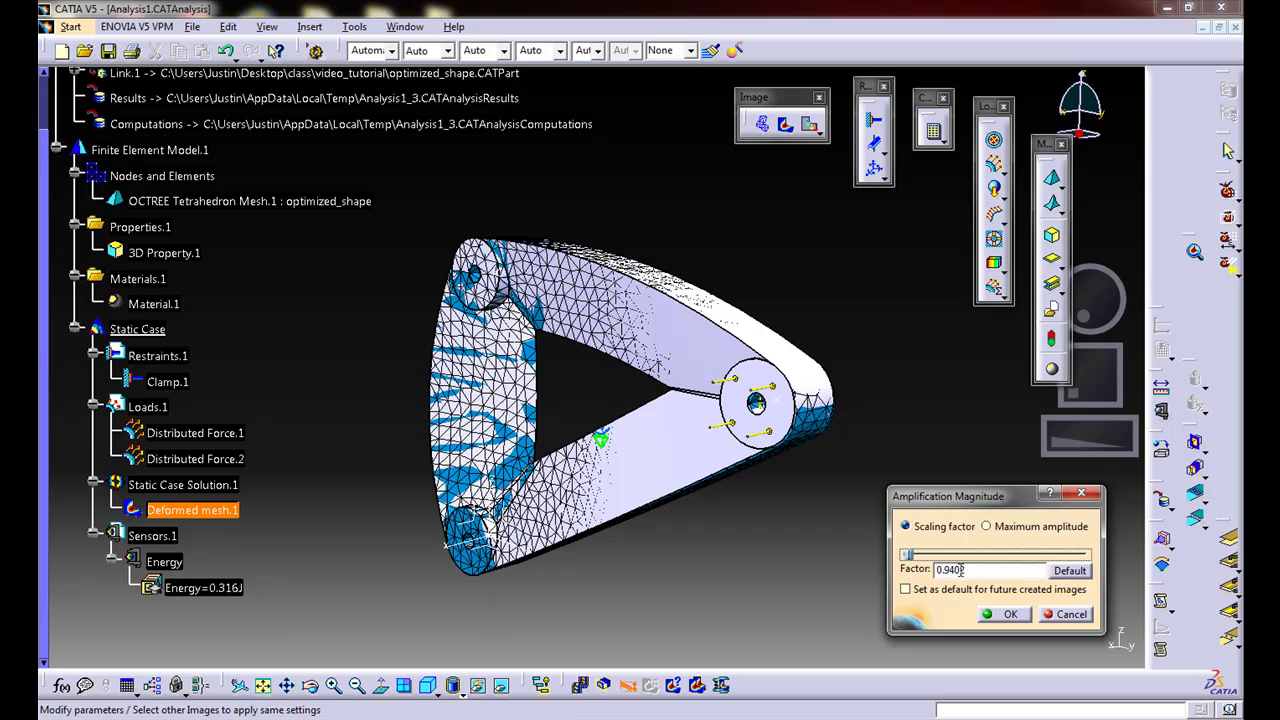
middle_drag(784, 510, 763, 432)
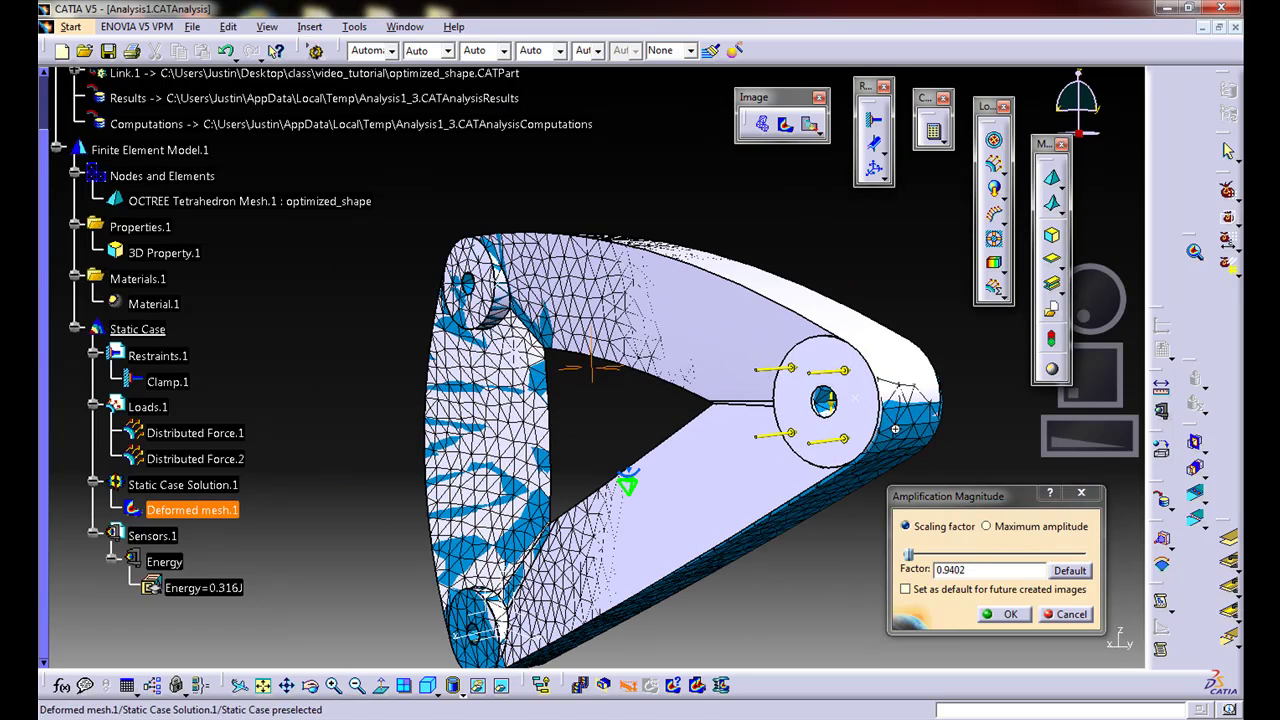
middle_drag(897, 435, 848, 452)
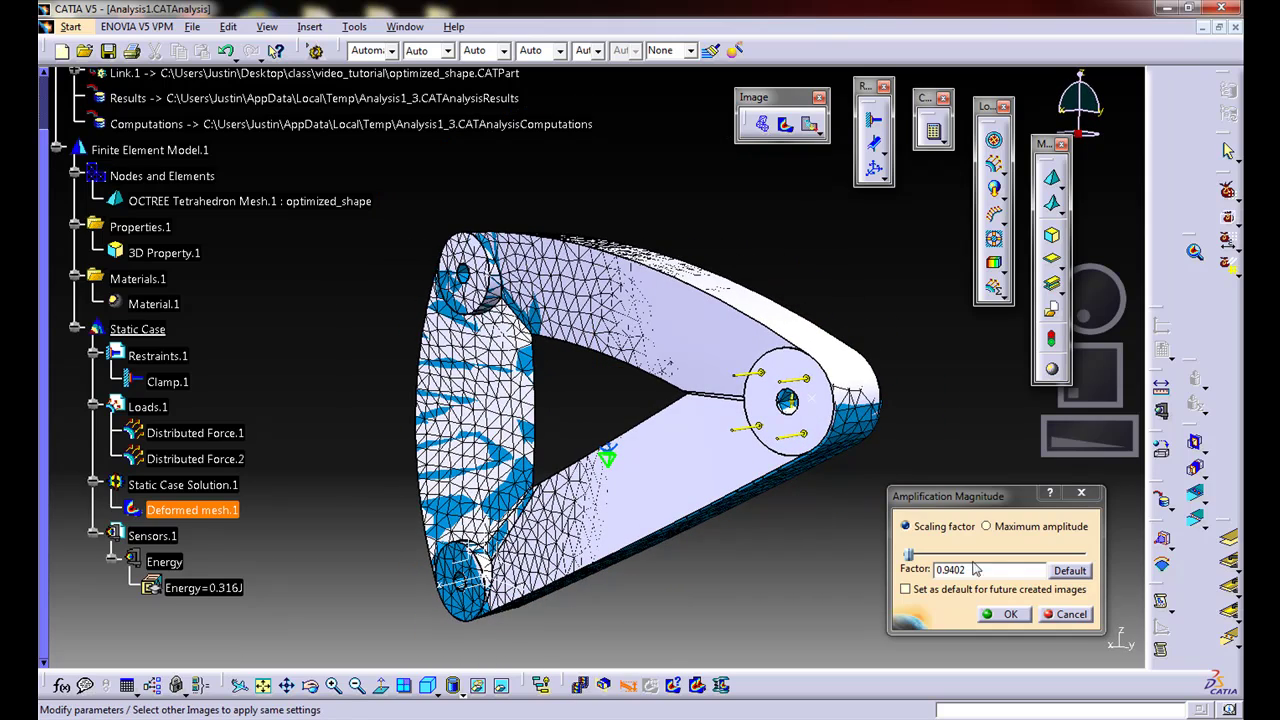
drag(906, 555, 969, 555)
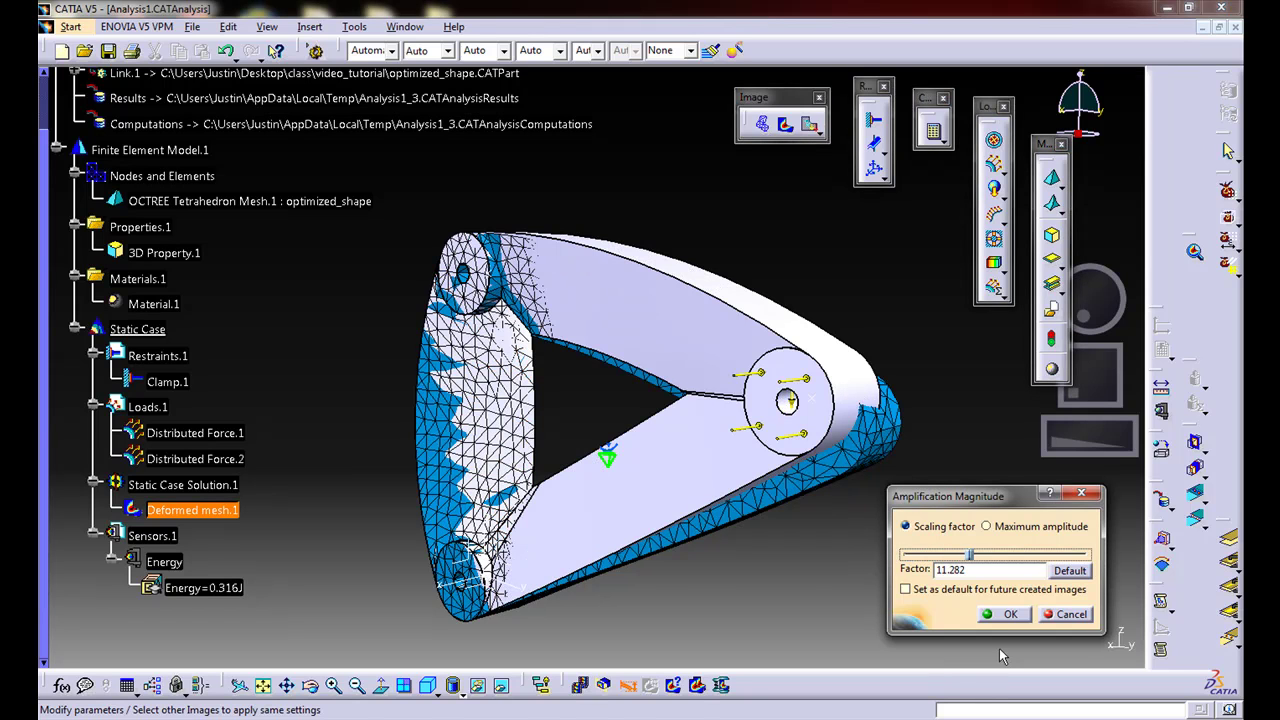
click(1008, 615)
Hide Links Manager.1 so only the deformed mesh remains visible.
click(391, 429)
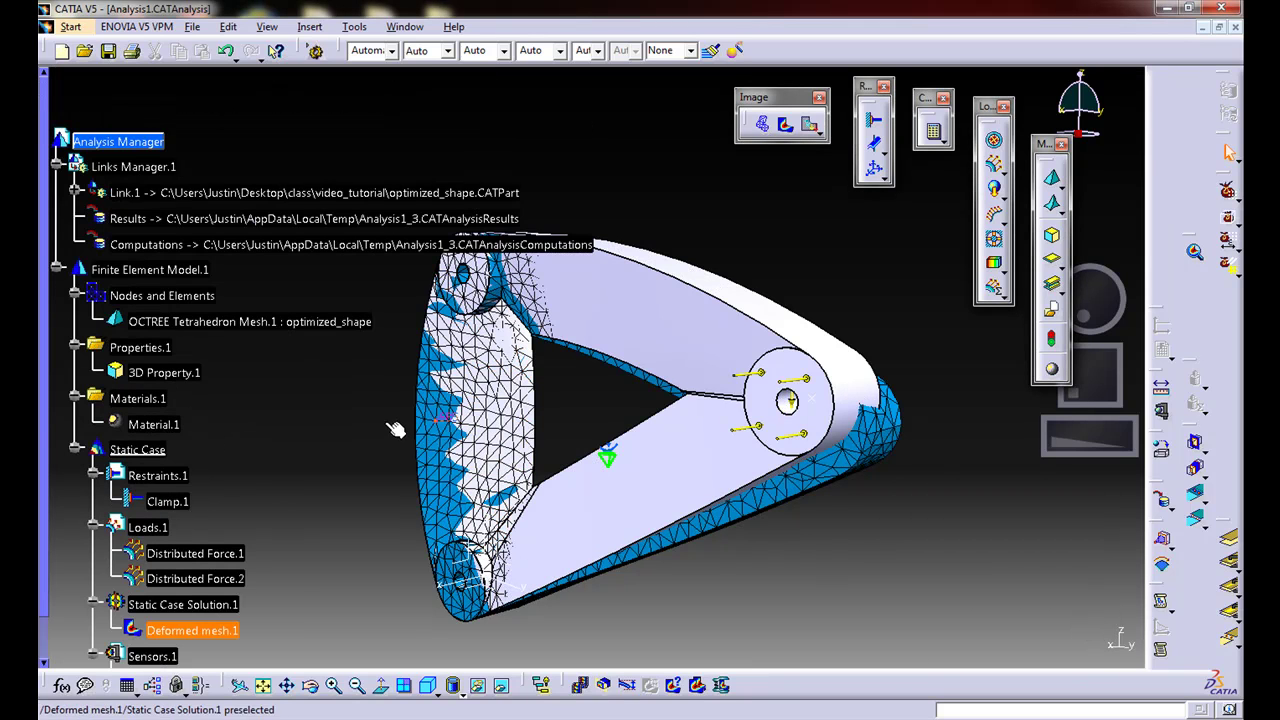
right_click(120, 163)
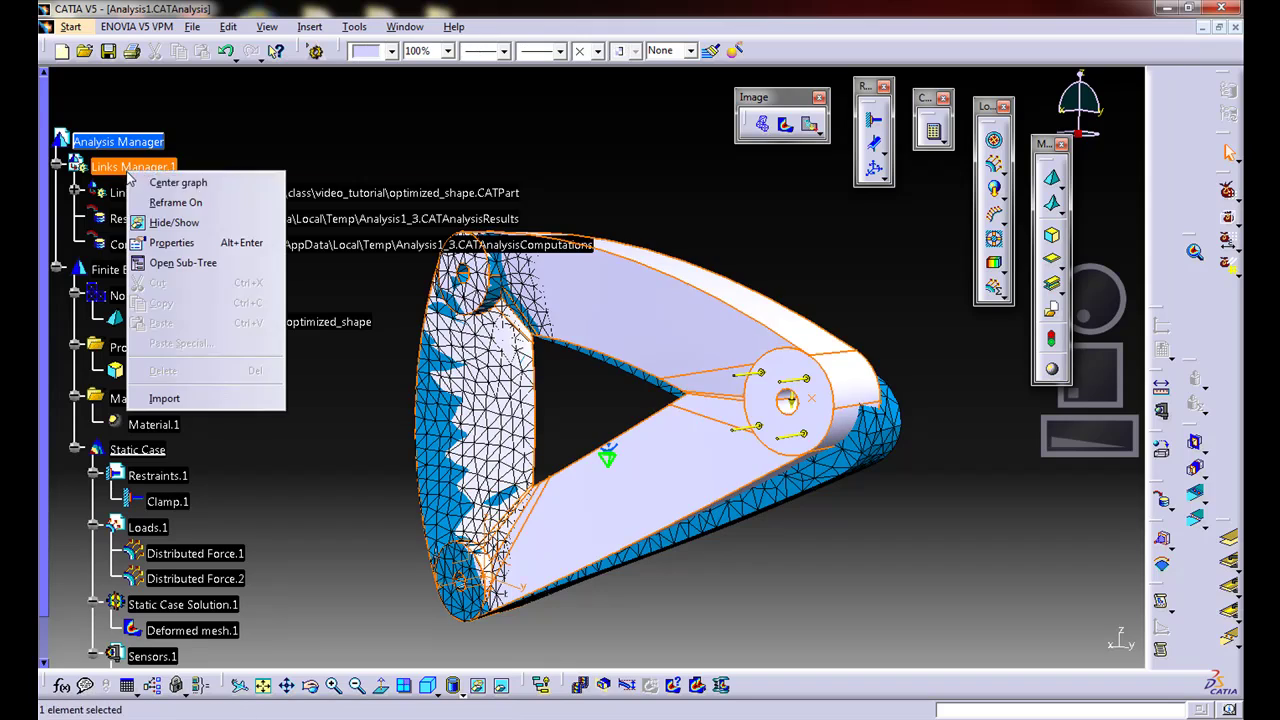
click(162, 220)
click(571, 490)
middle_drag(571, 490, 695, 508)
click(282, 480)
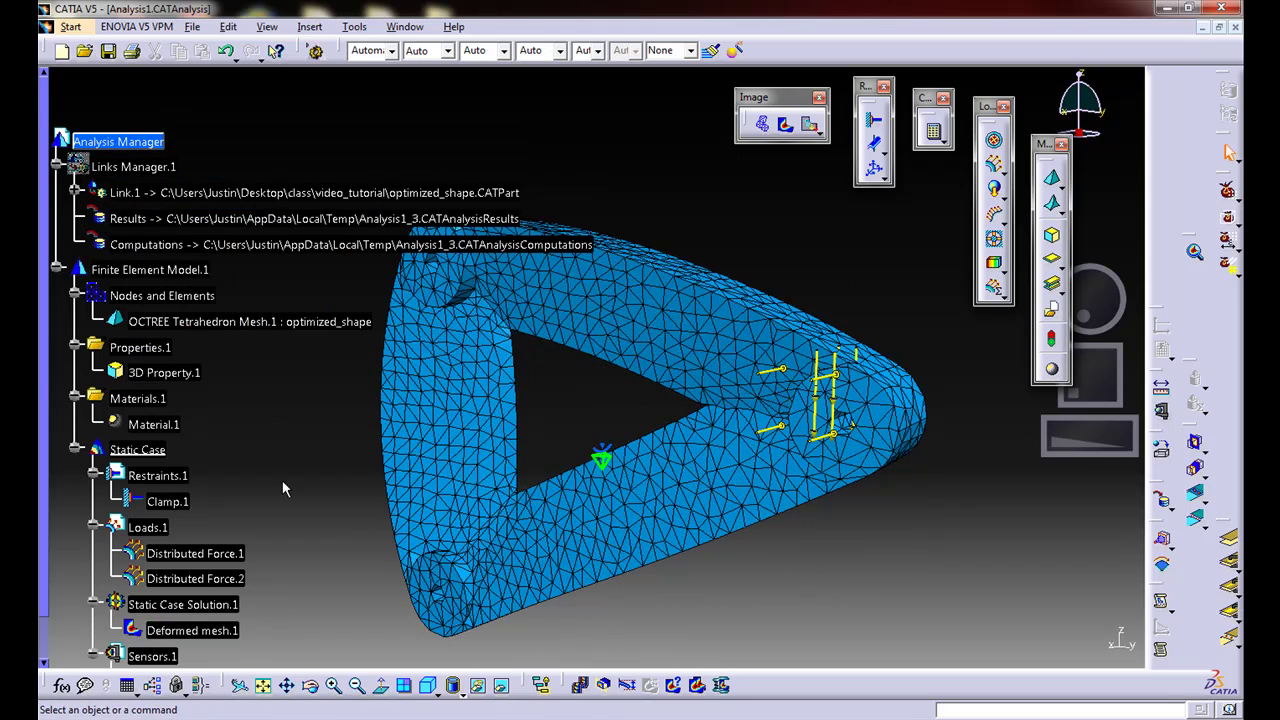
scroll(282, 480, down, 3)
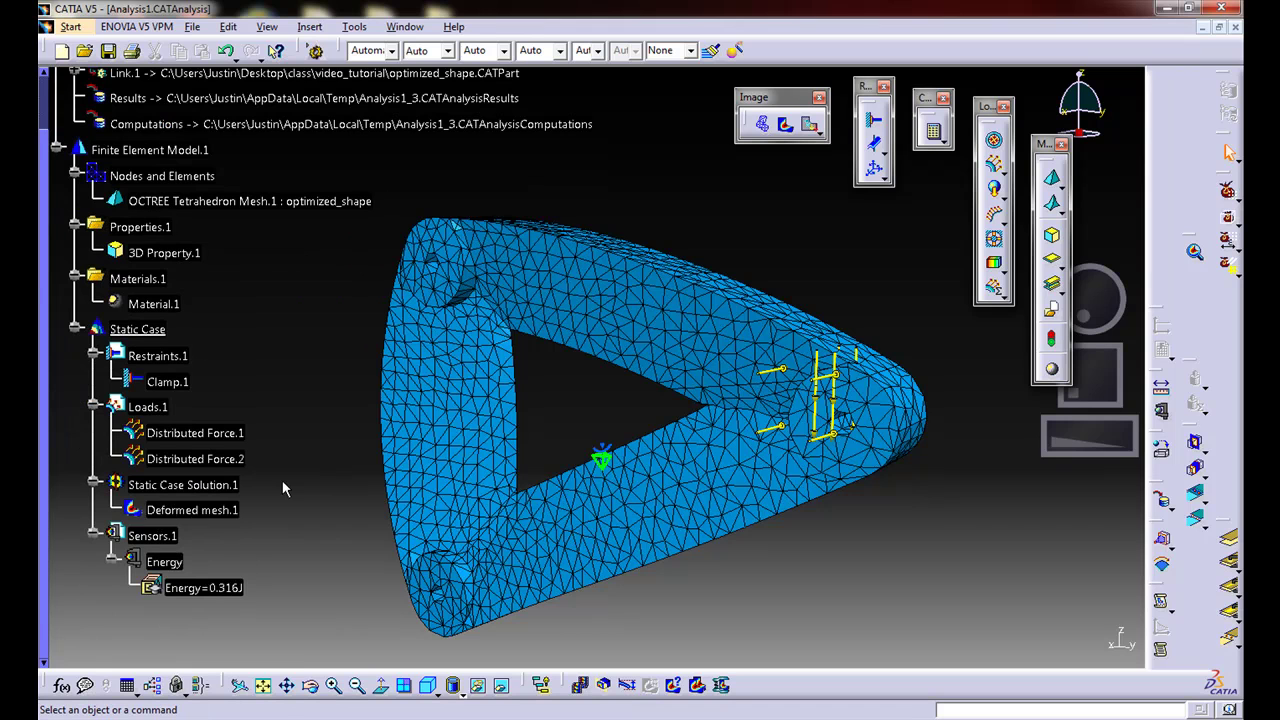
Add a Von Mises stress image and set a custom Triangles view without smooth edges.
click(787, 130)
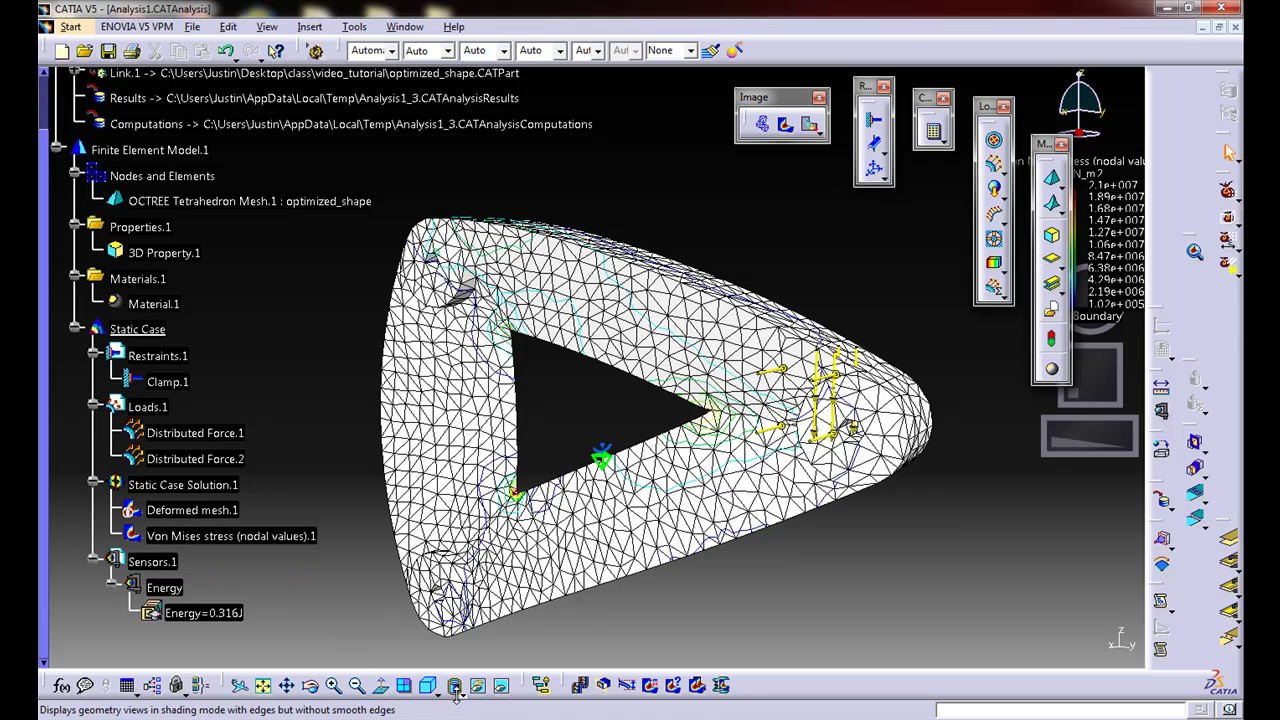
click(455, 694)
click(470, 704)
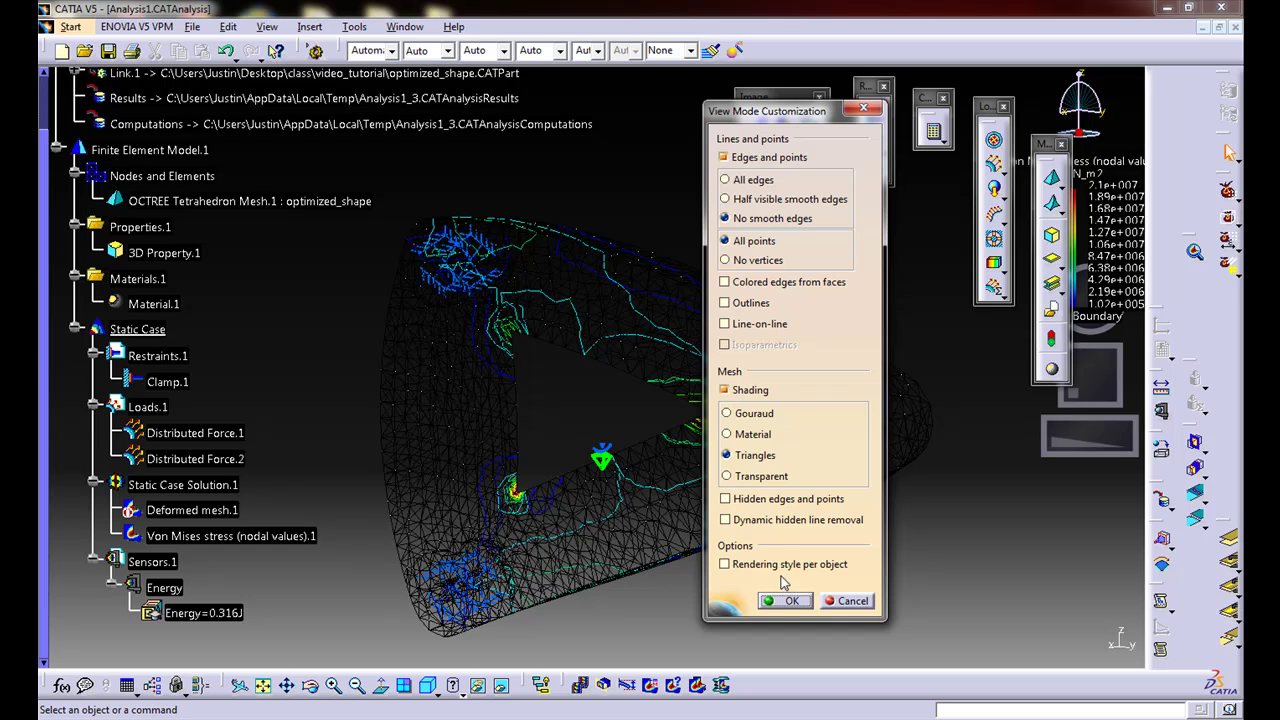
click(787, 600)
middle_drag(486, 380, 490, 510)
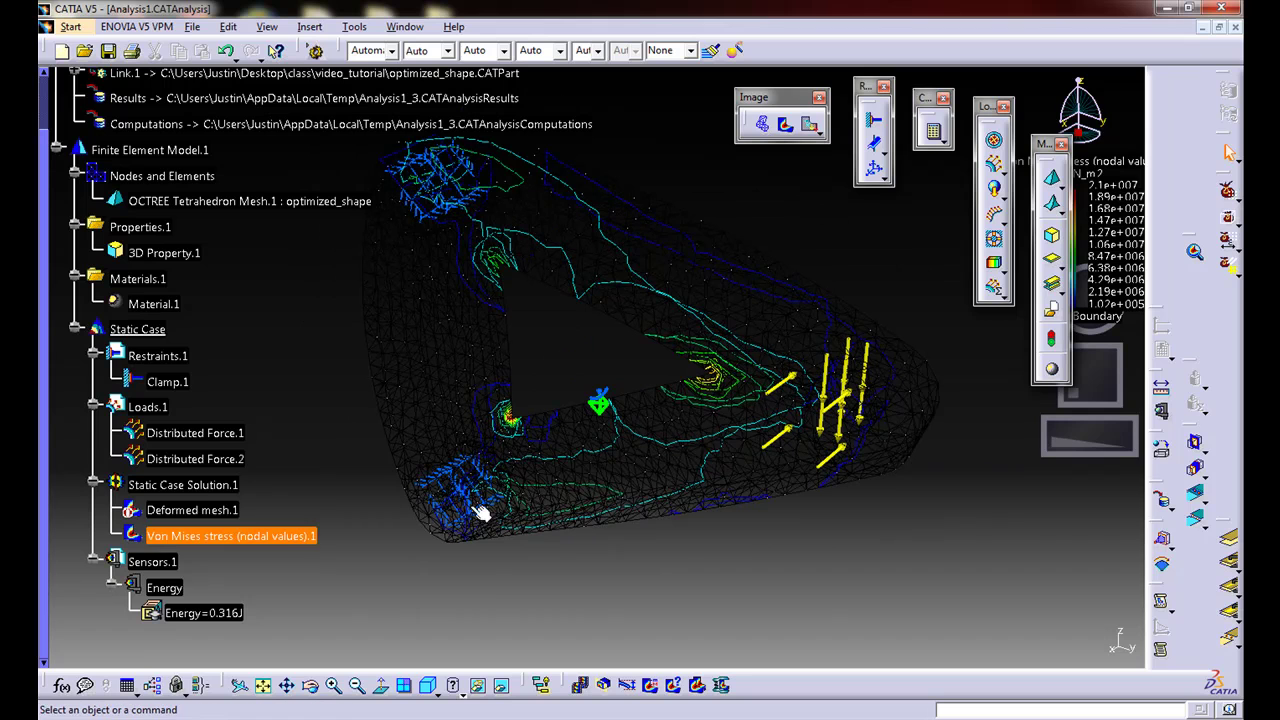
Keep Average iso for the Von Mises image and render it as Shading with Material.
double_click(443, 537)
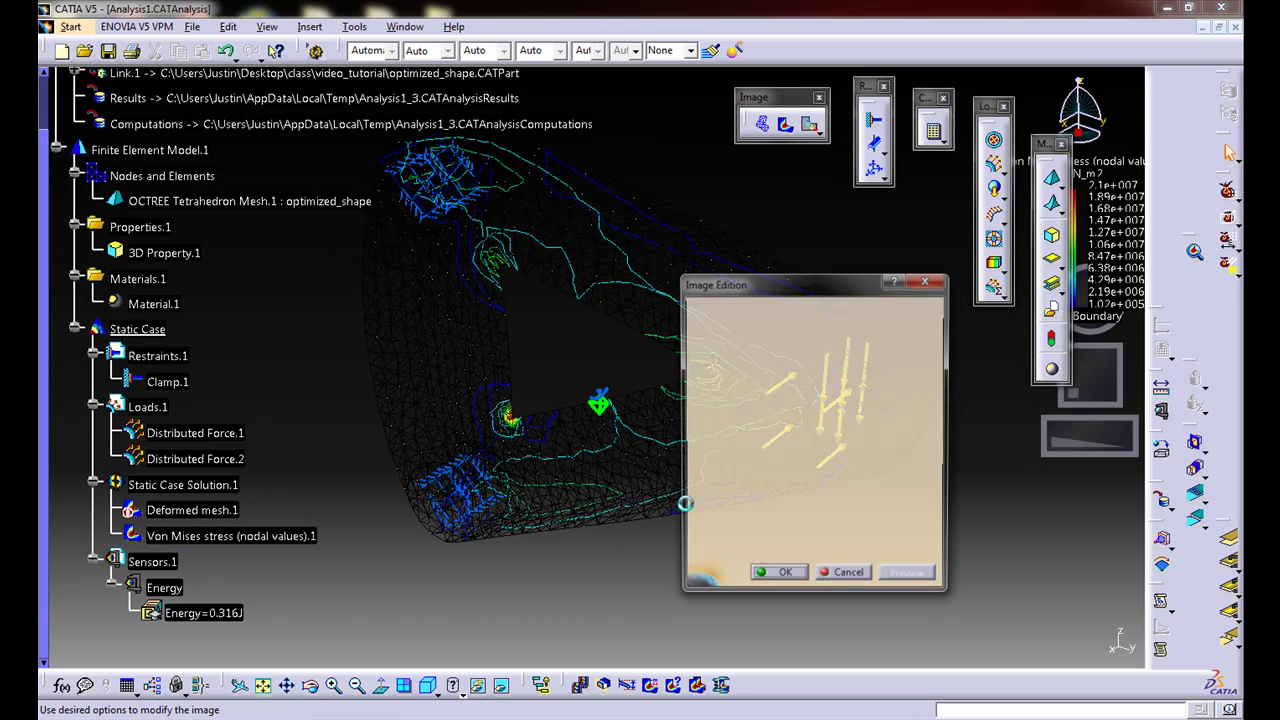
click(752, 386)
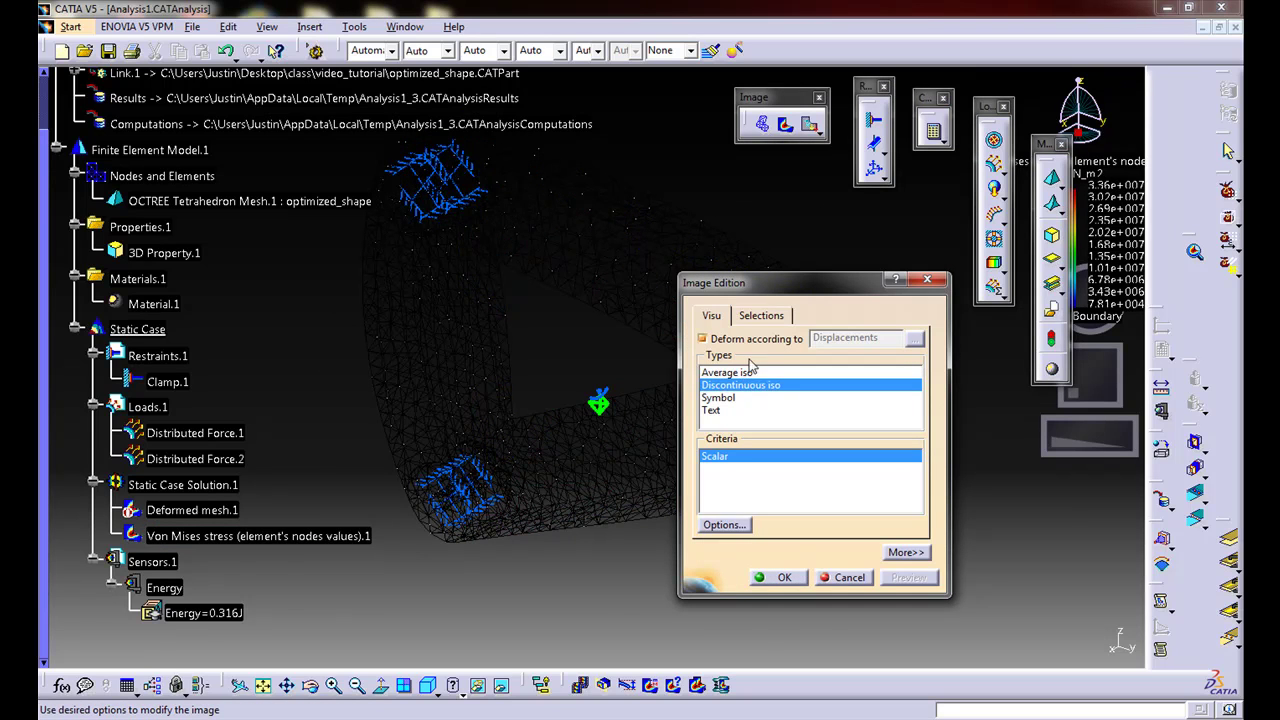
drag(770, 296, 887, 295)
click(845, 371)
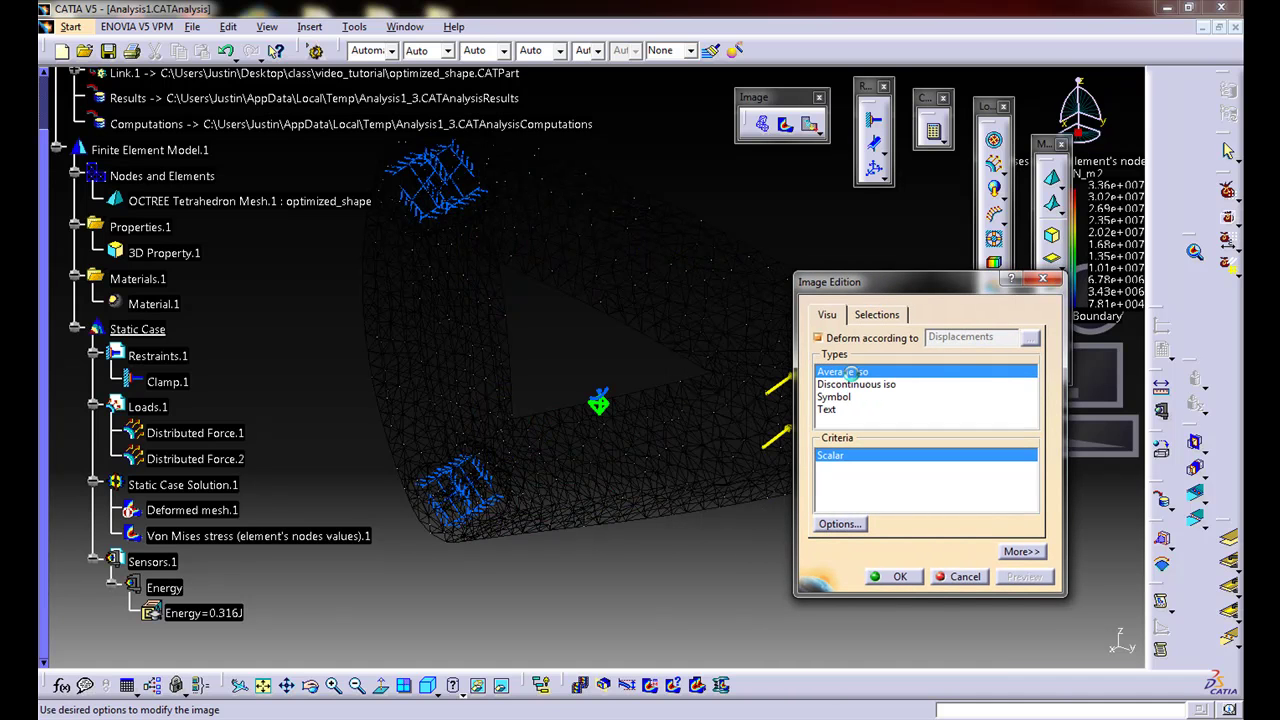
click(893, 578)
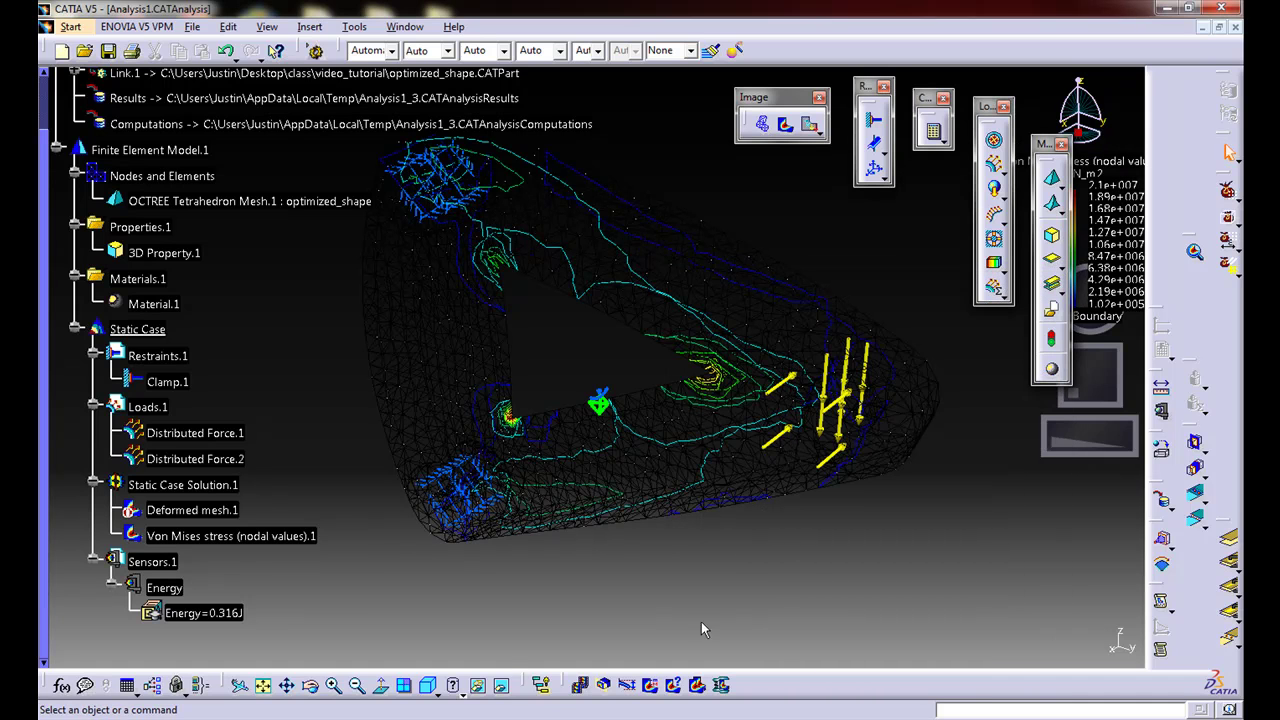
click(453, 685)
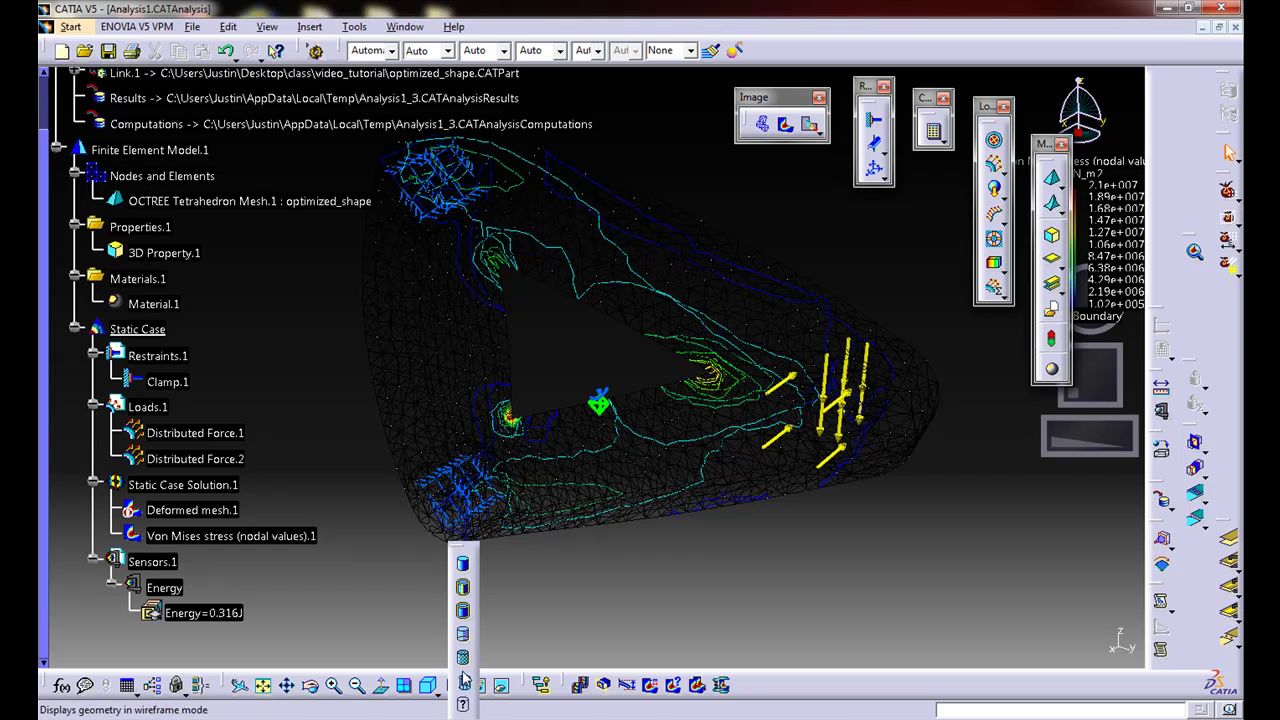
click(462, 660)
middle_drag(569, 604, 661, 505)
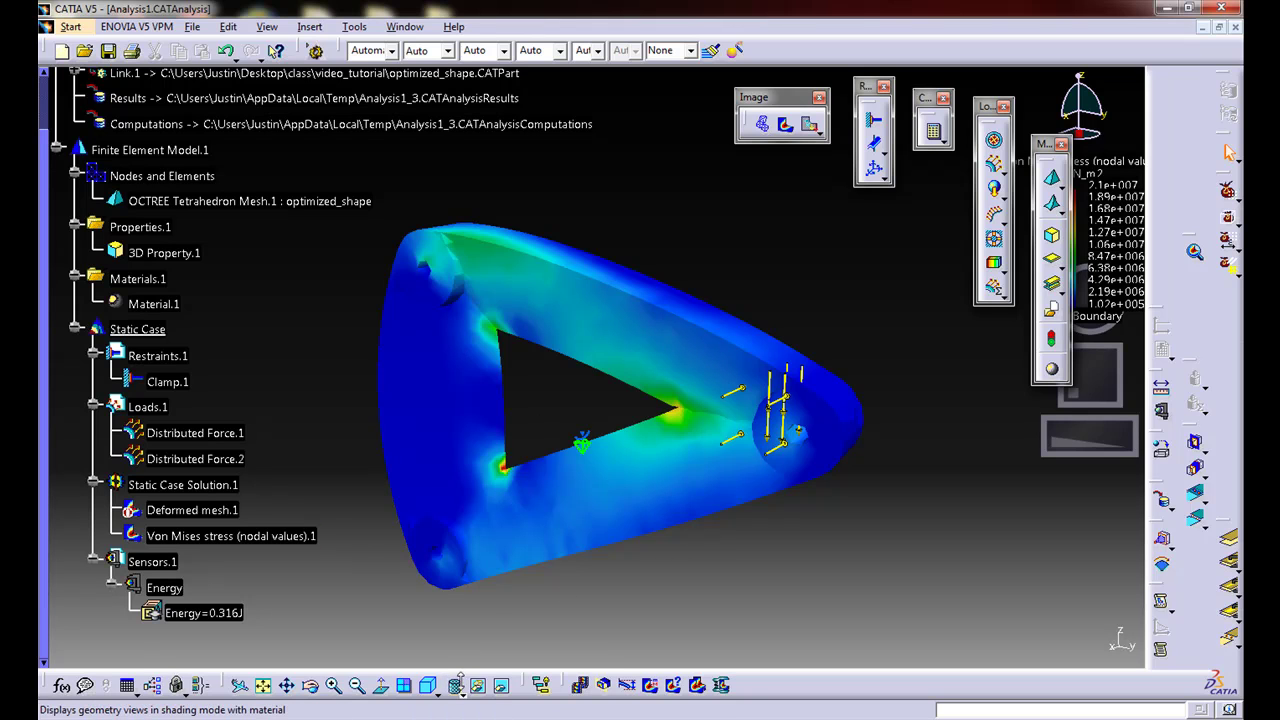
Rotate the part to inspect the stress peaks at the cutout corners, legend max 2.1e+007 N_m2.
middle_drag(674, 470, 675, 440)
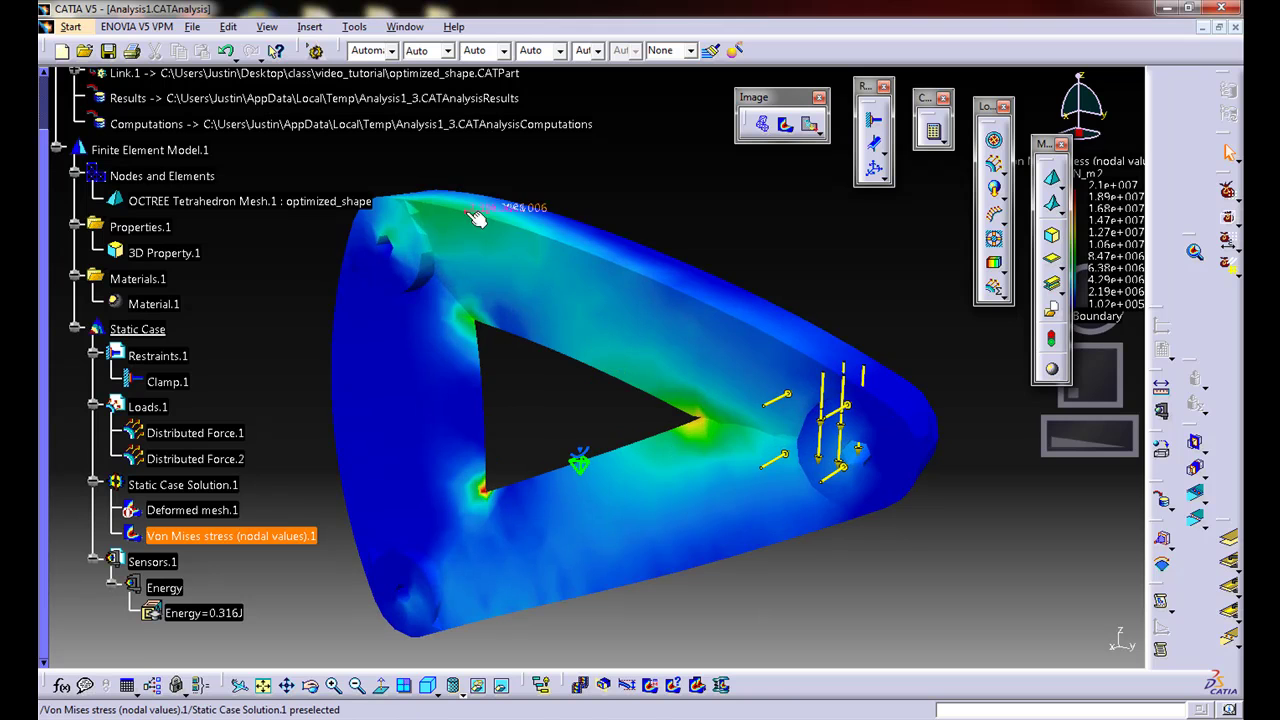
mouse_move(697, 515)
middle_down()
mouse_move(694, 497)
mouse_move(674, 491)
mouse_move(689, 513)
mouse_move(690, 500)
middle_up()
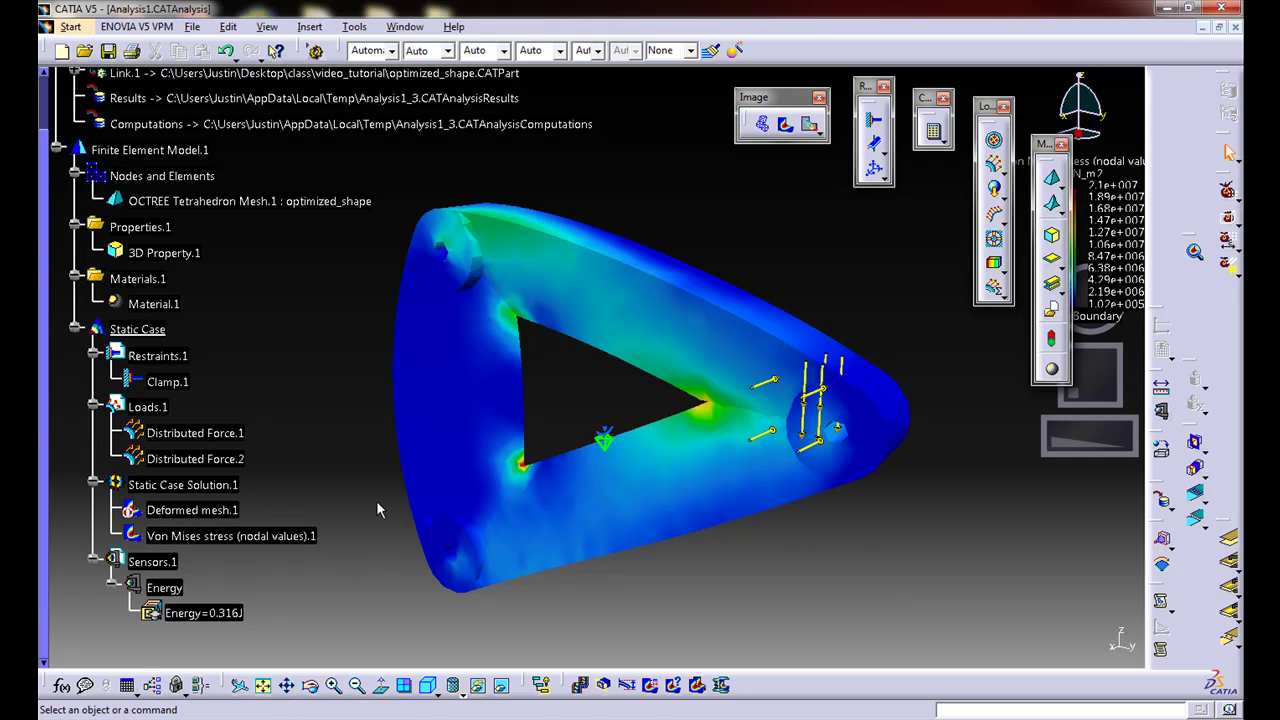
click(816, 130)
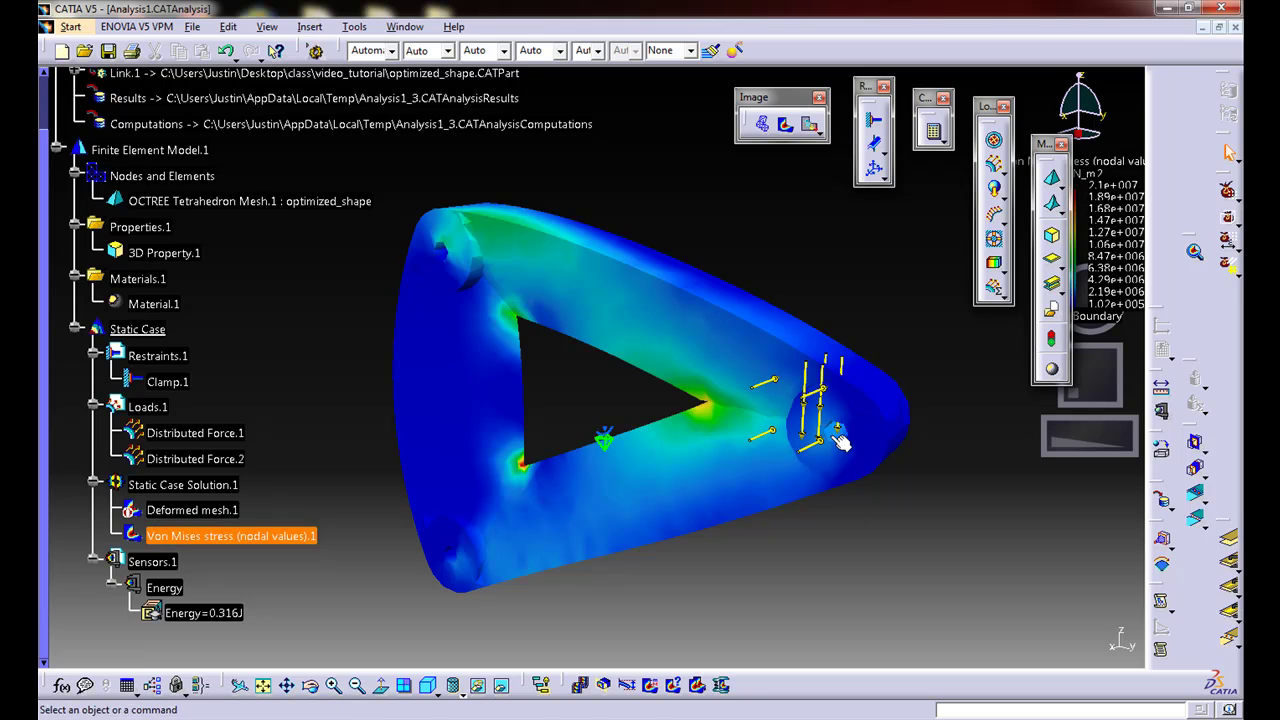
Hide the Von Mises stress image and show the Links Manager.1 part geometry.
right_click(224, 538)
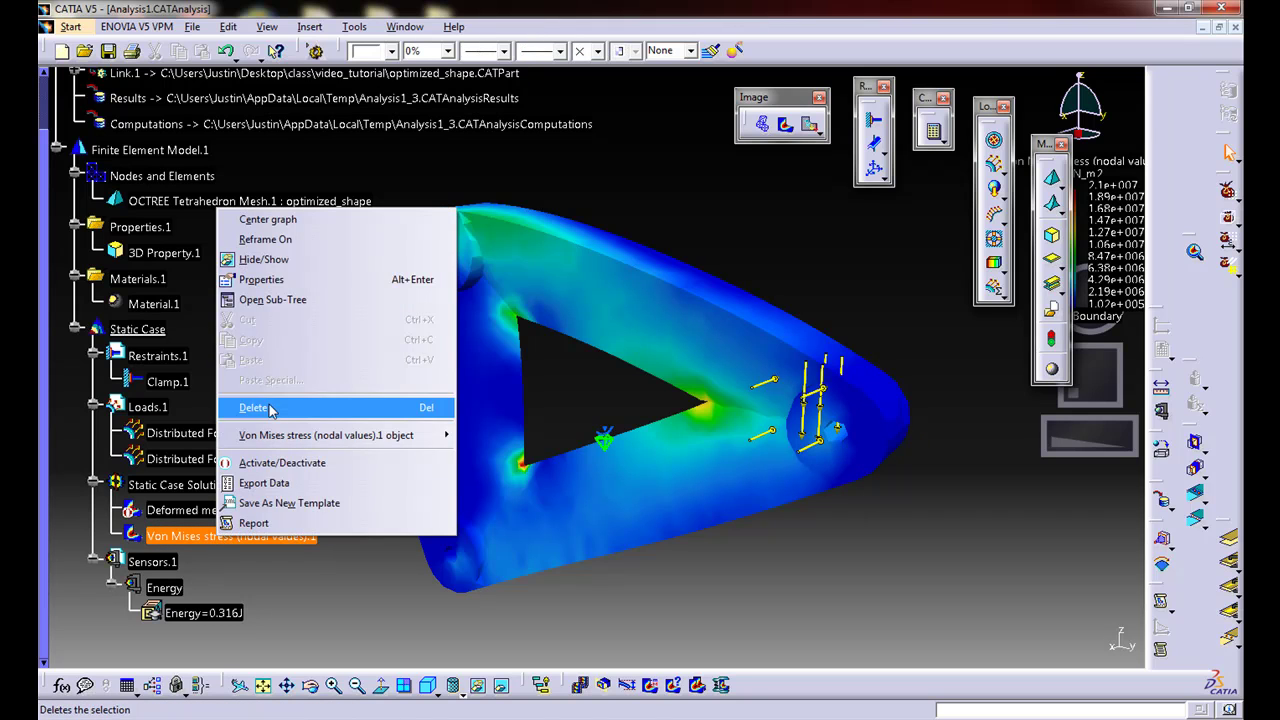
click(264, 259)
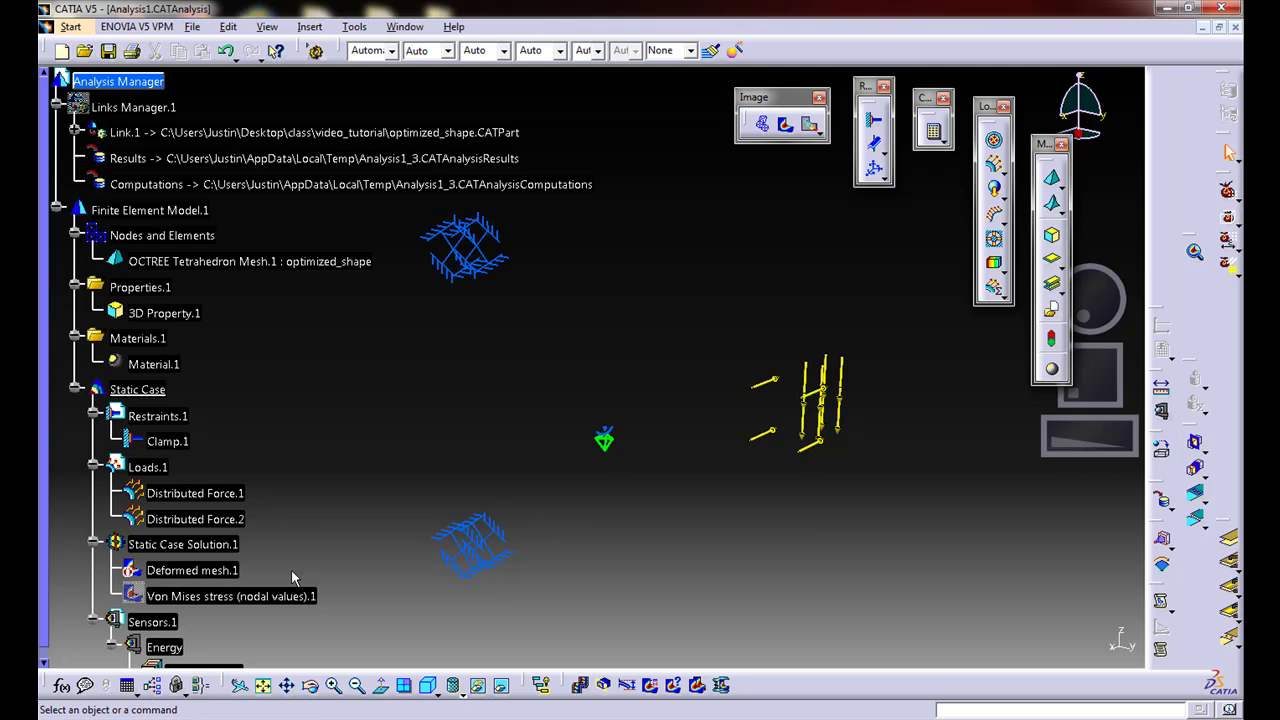
right_click(128, 108)
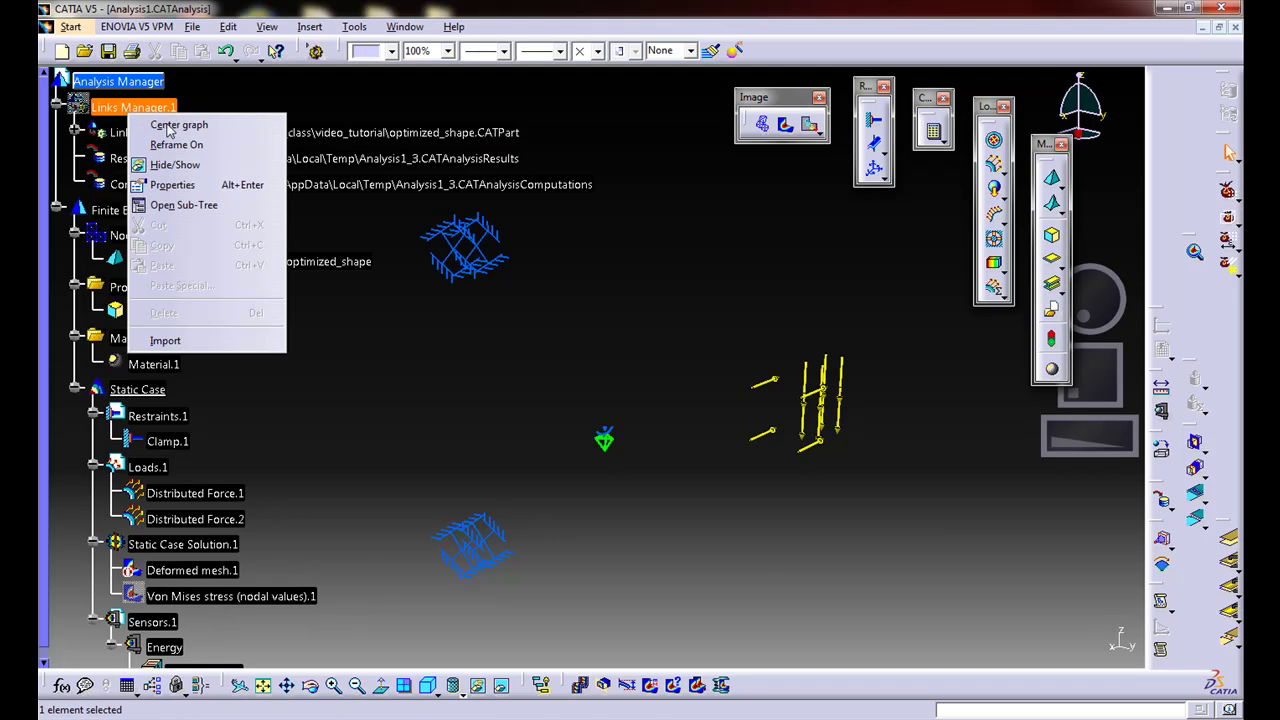
click(168, 168)
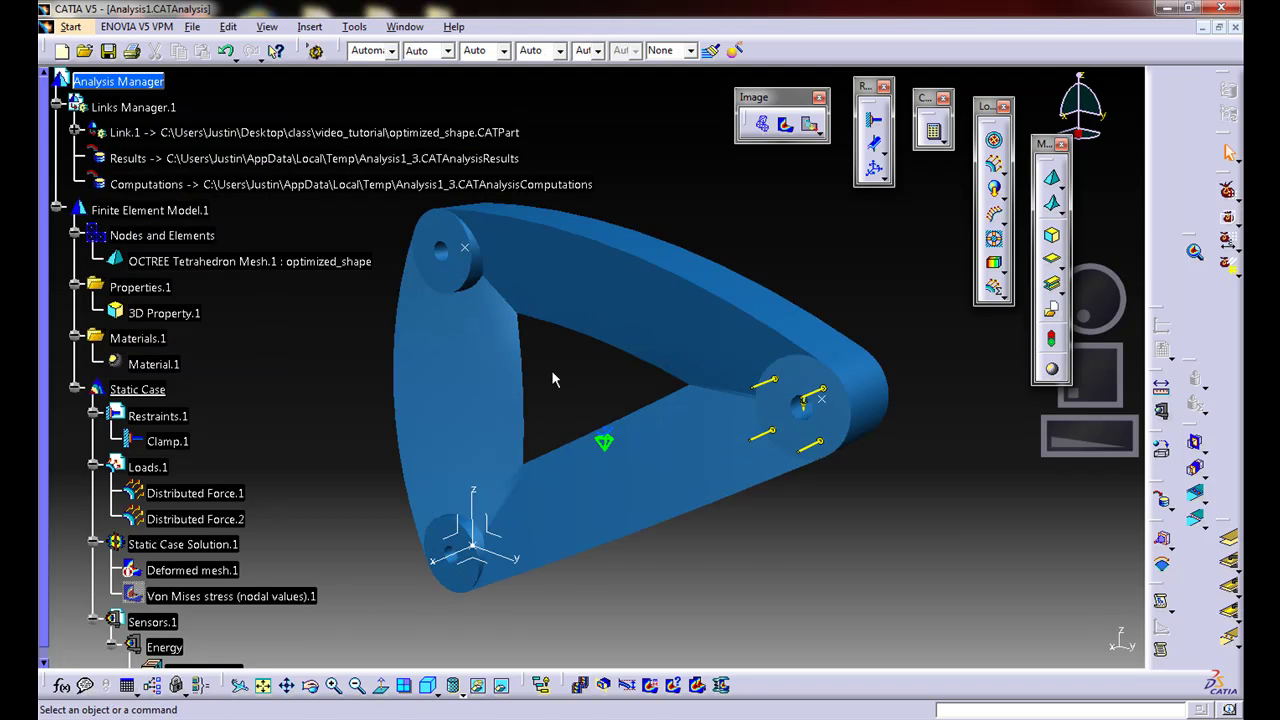
scroll(339, 427, down, 3)
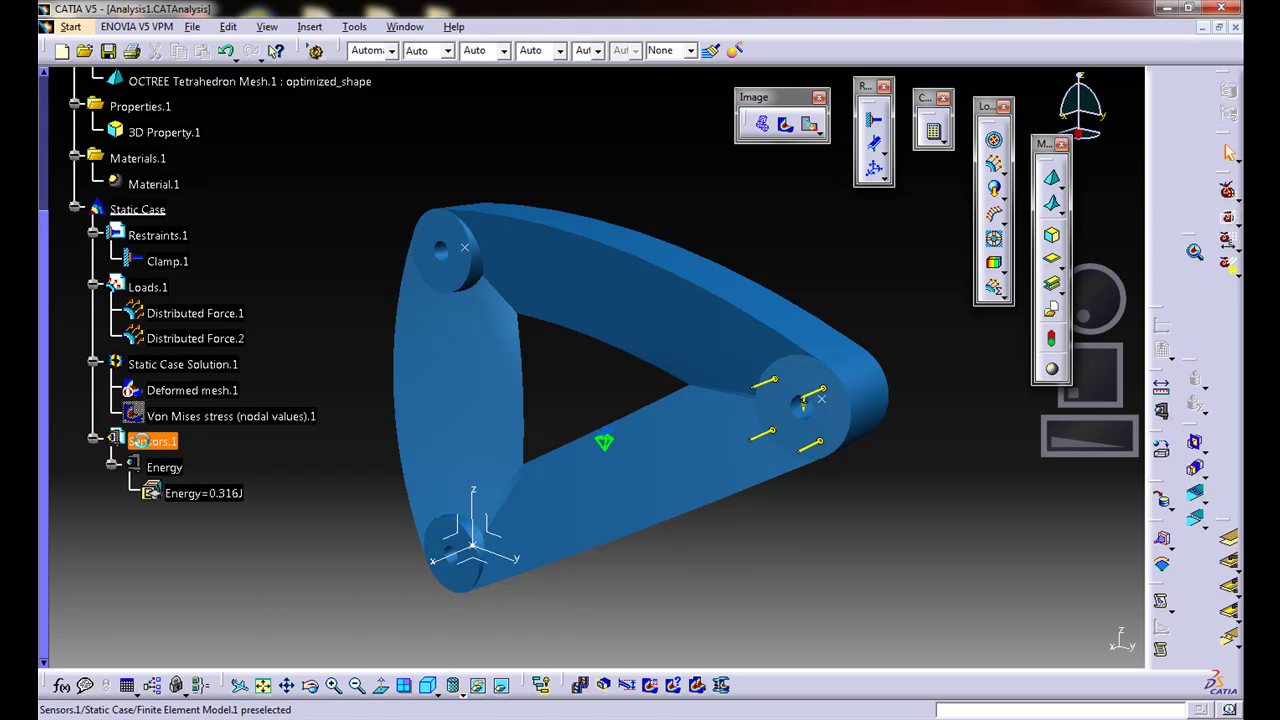
Create a Displacement Magnitude local sensor under Sensors.1.
right_click(148, 446)
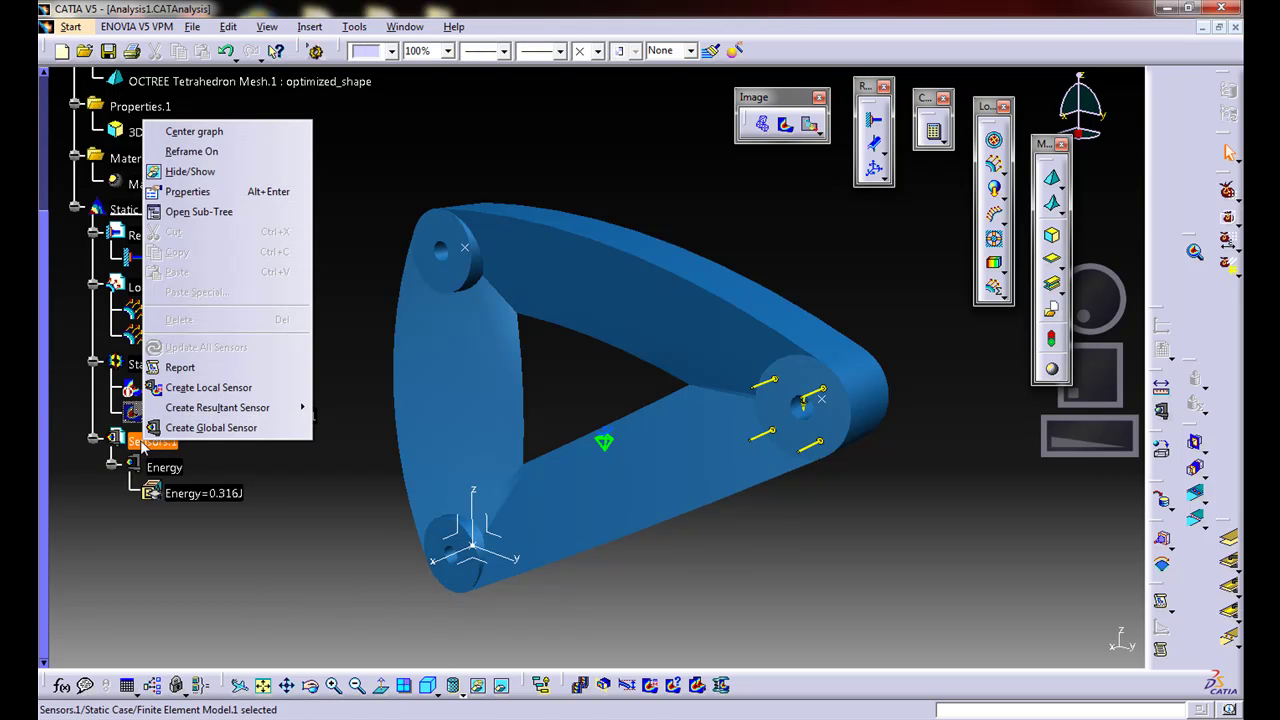
click(210, 388)
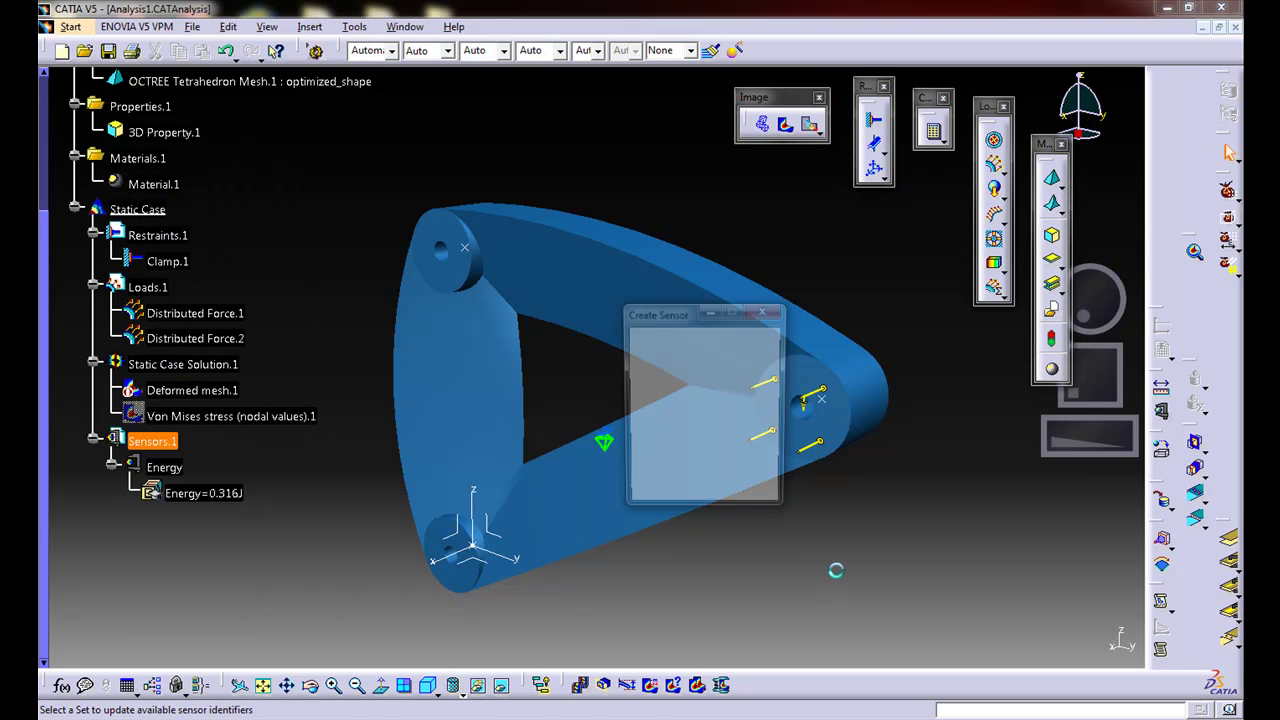
drag(673, 316, 929, 359)
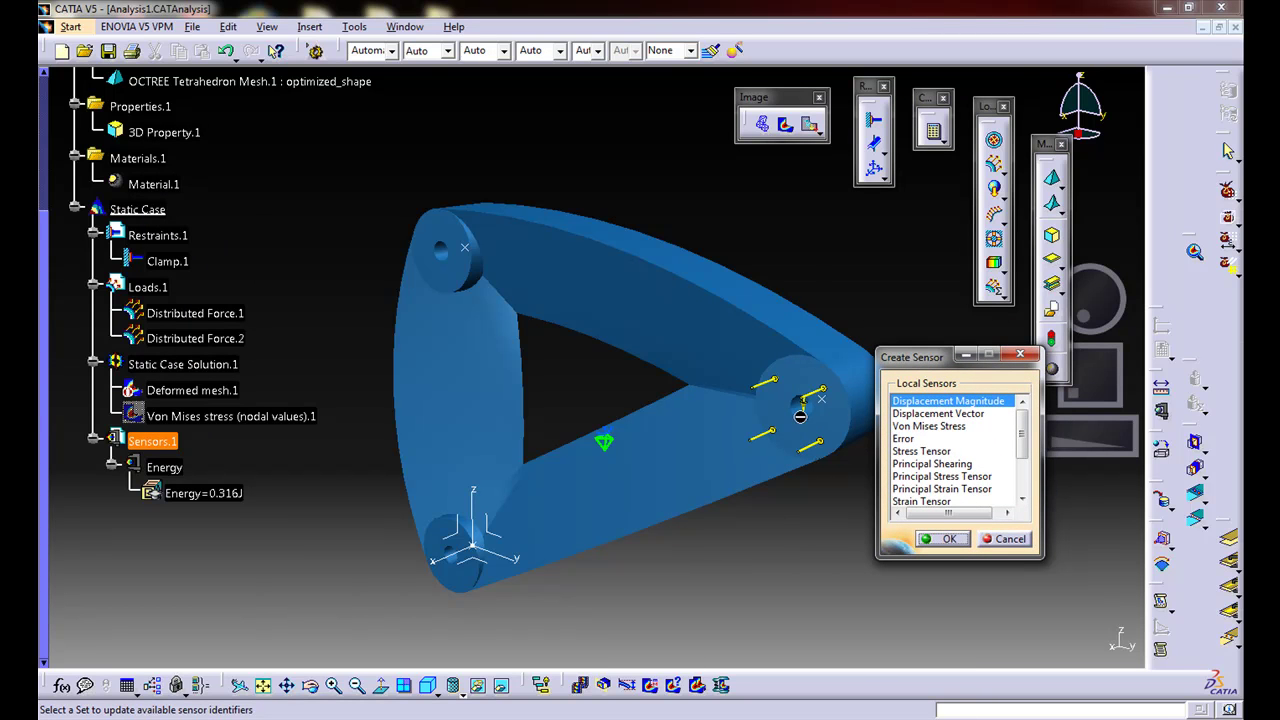
click(949, 538)
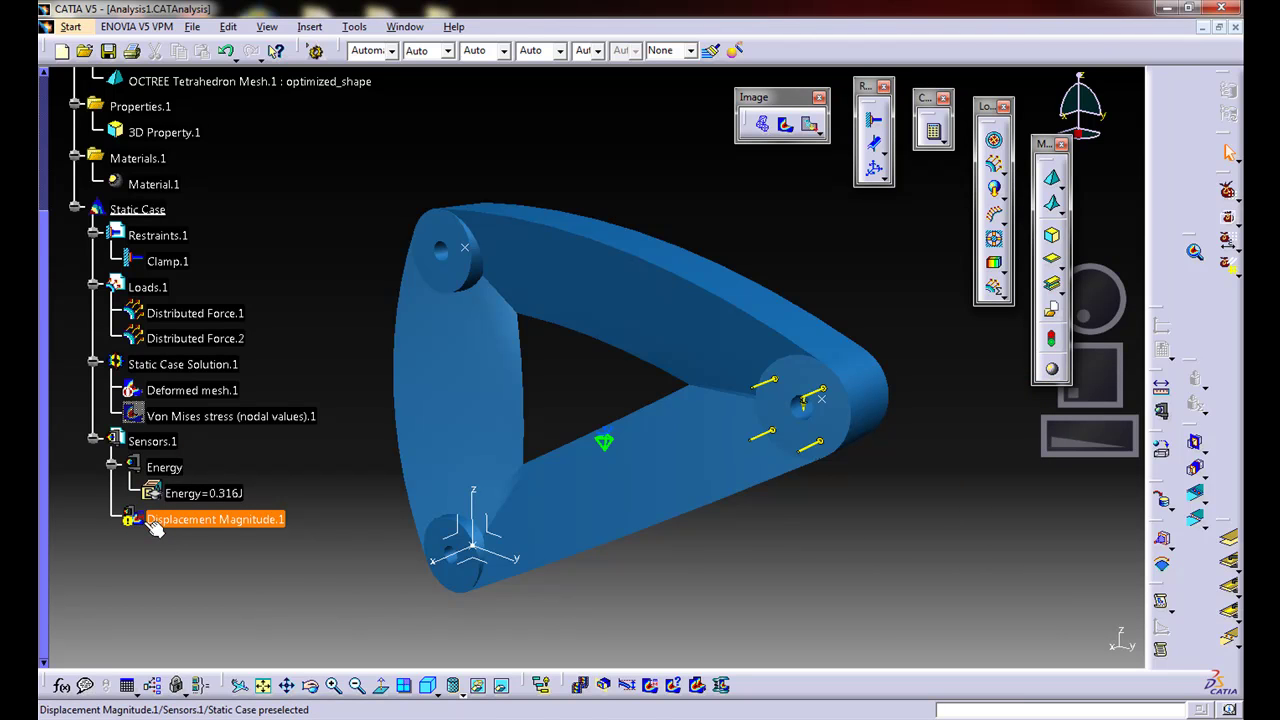
Set Displacement Magnitude.1 to the loaded hub face, Average post-treatment, with Create Parameters checked.
double_click(152, 522)
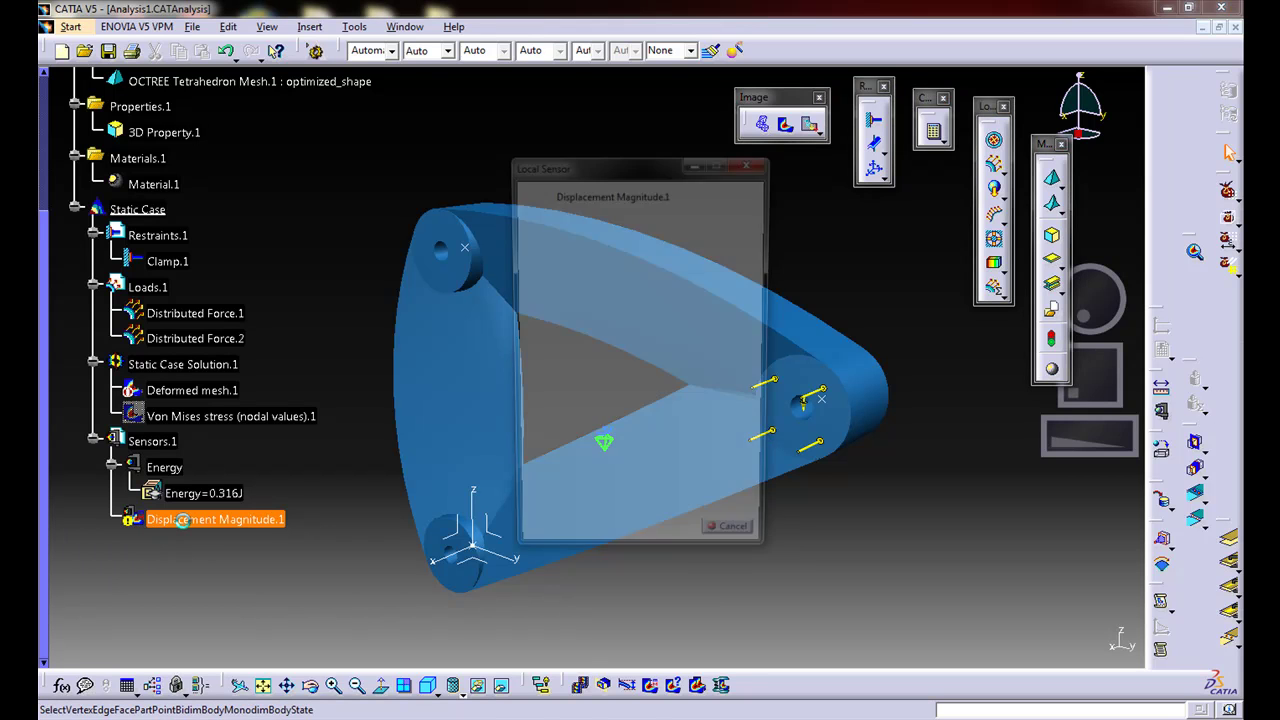
drag(626, 158, 1026, 198)
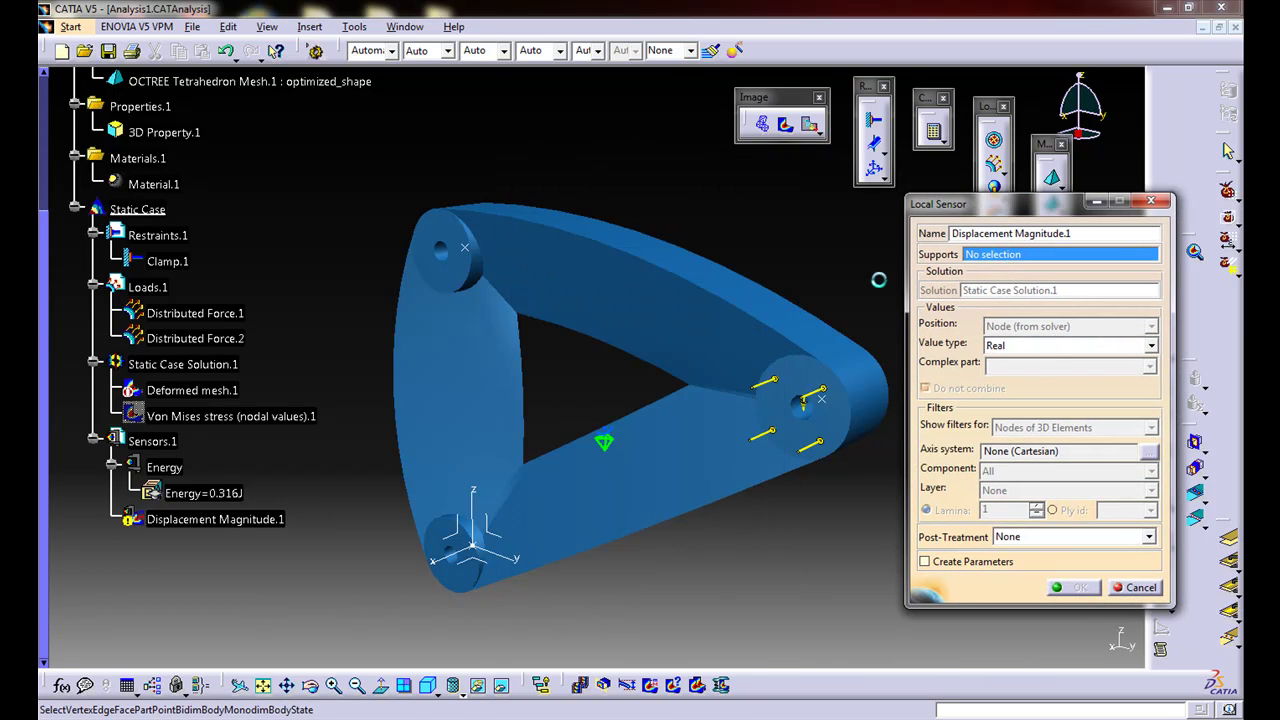
middle_drag(600, 390, 720, 410)
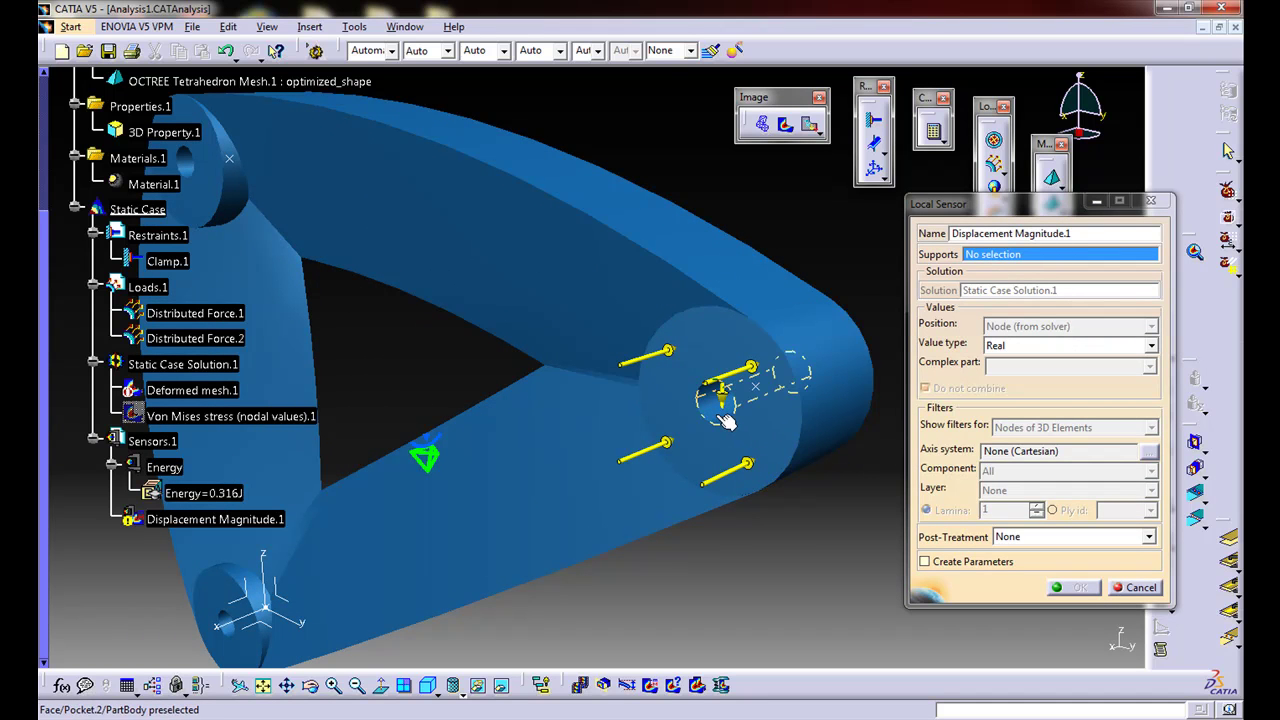
click(725, 420)
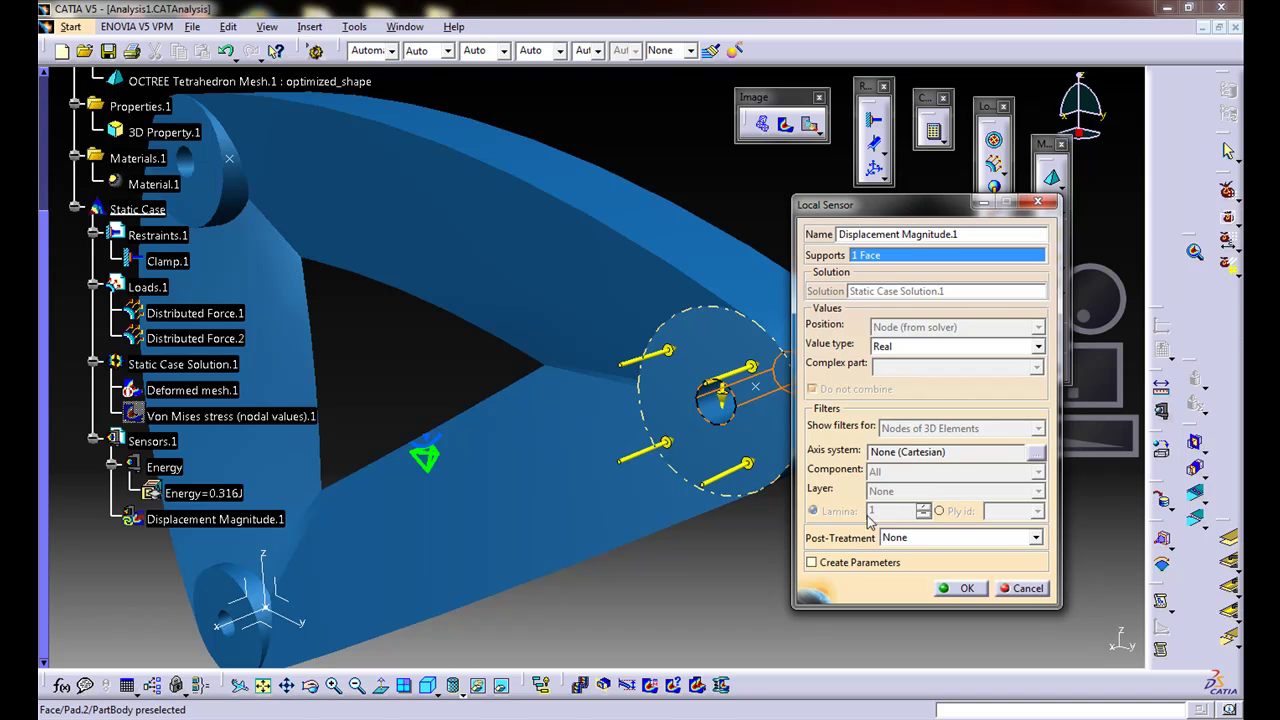
click(812, 562)
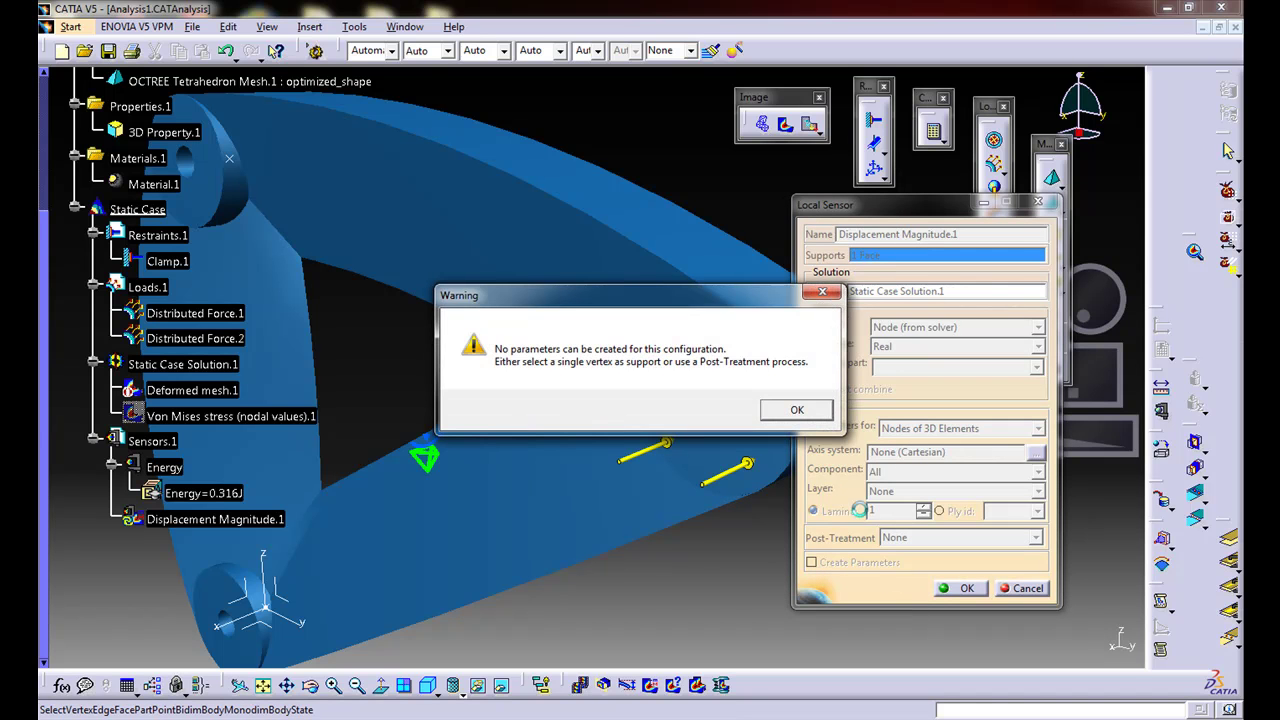
click(797, 409)
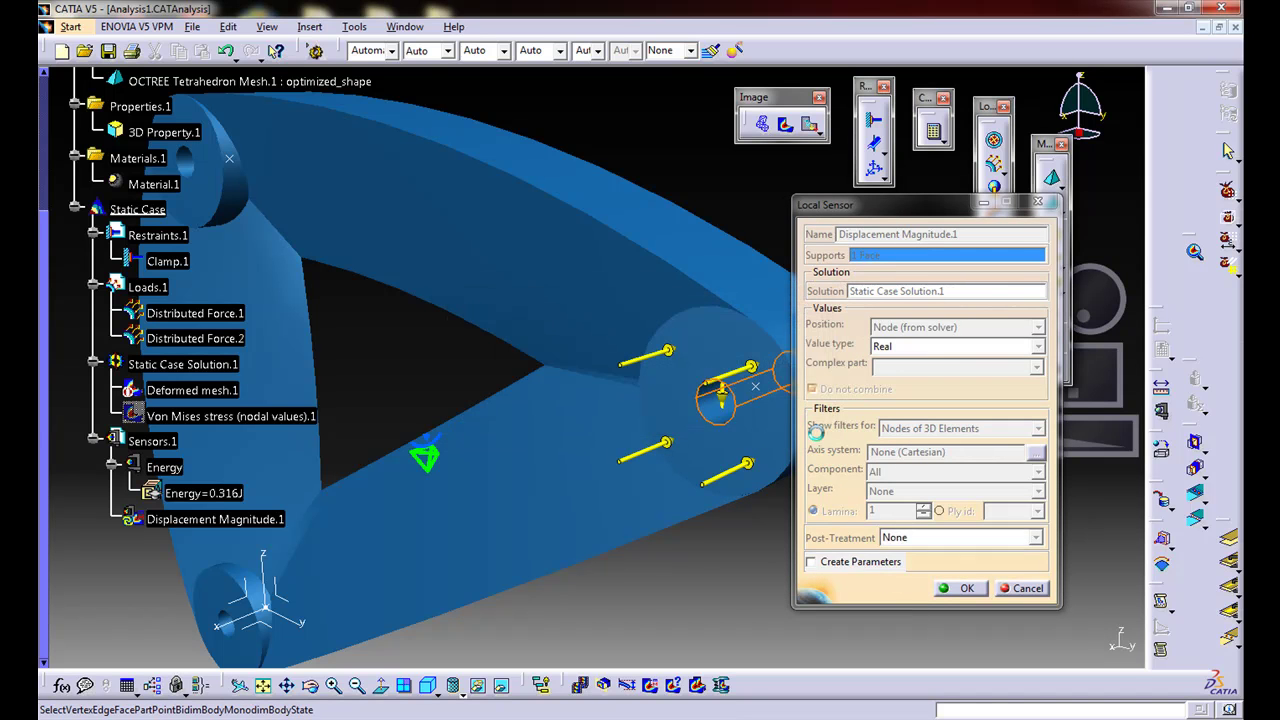
click(908, 538)
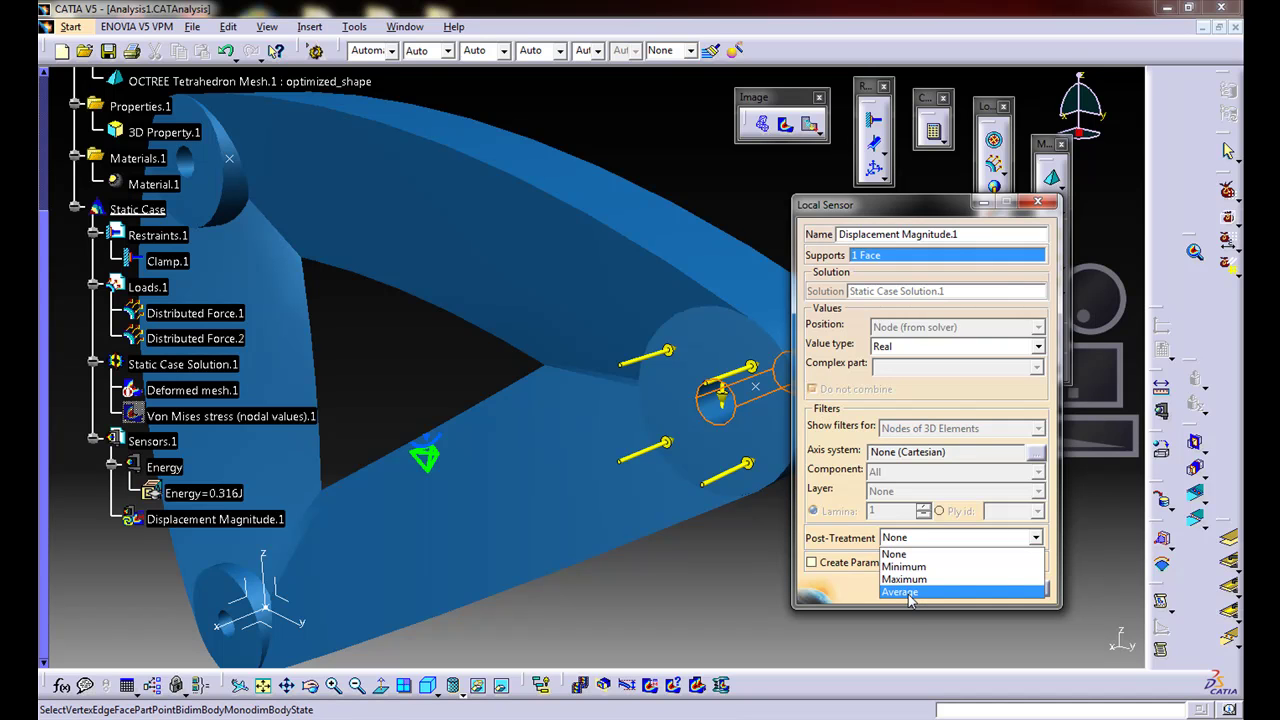
click(900, 593)
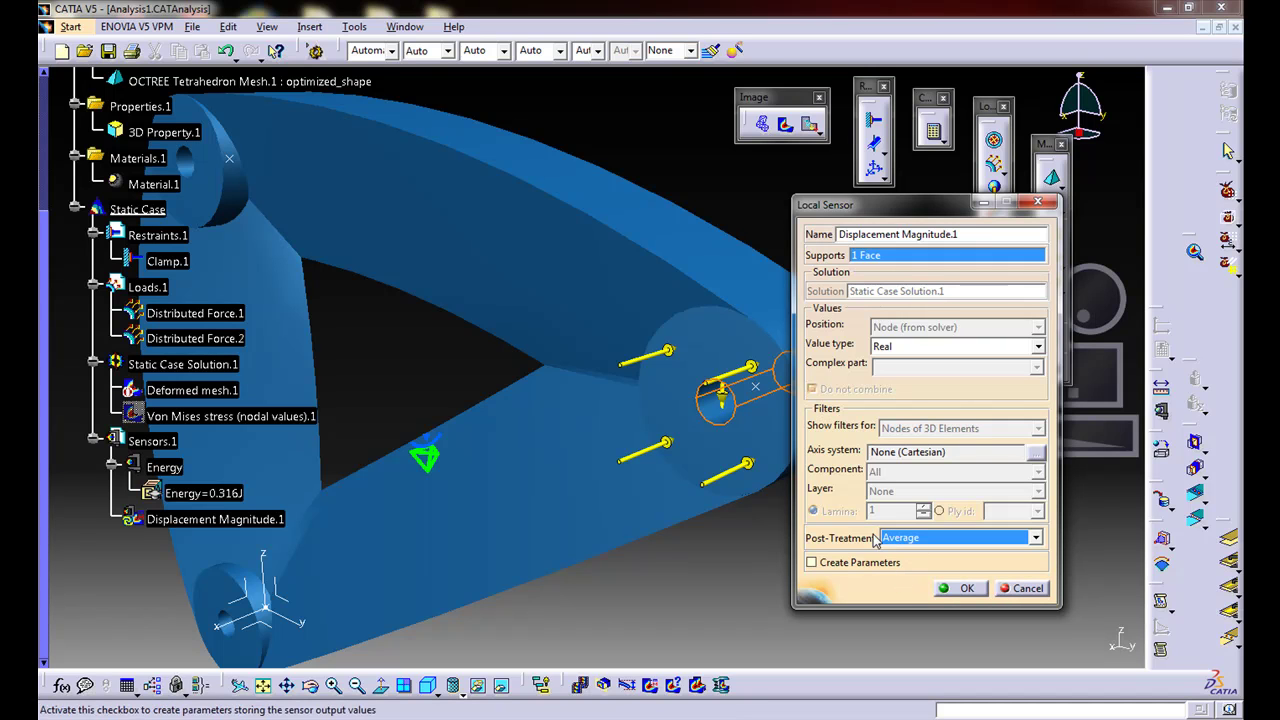
click(812, 563)
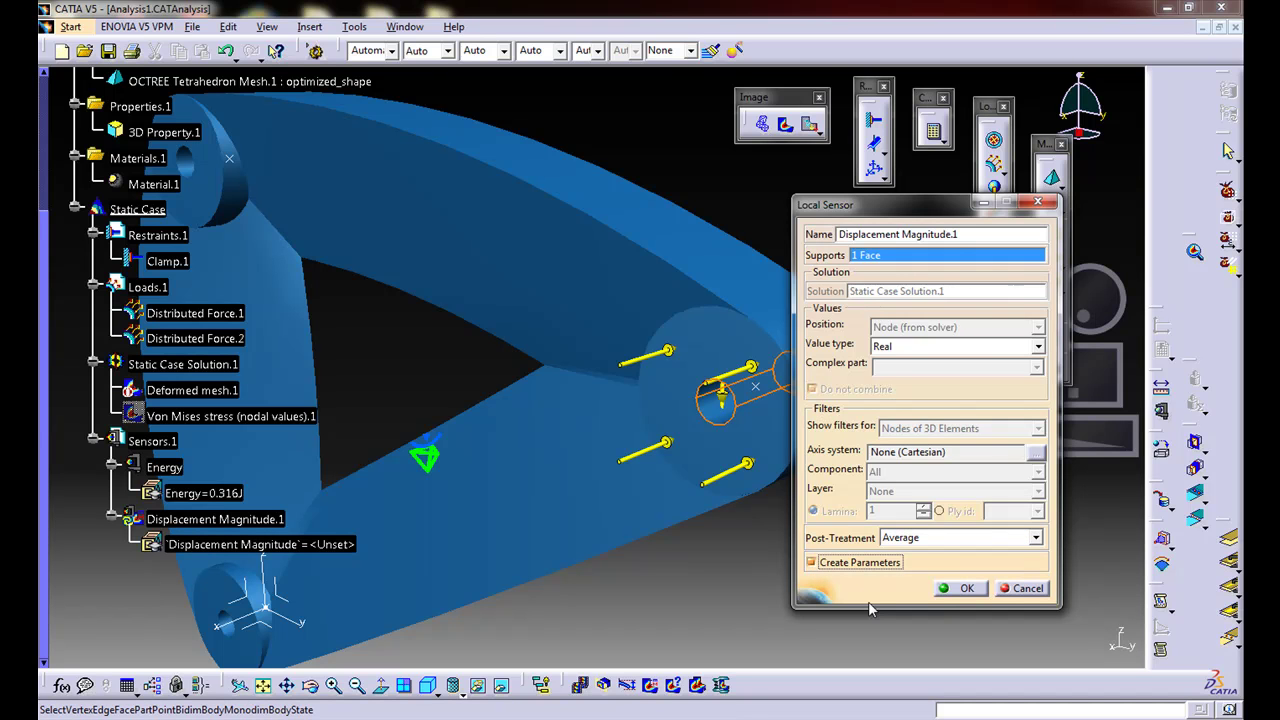
click(966, 588)
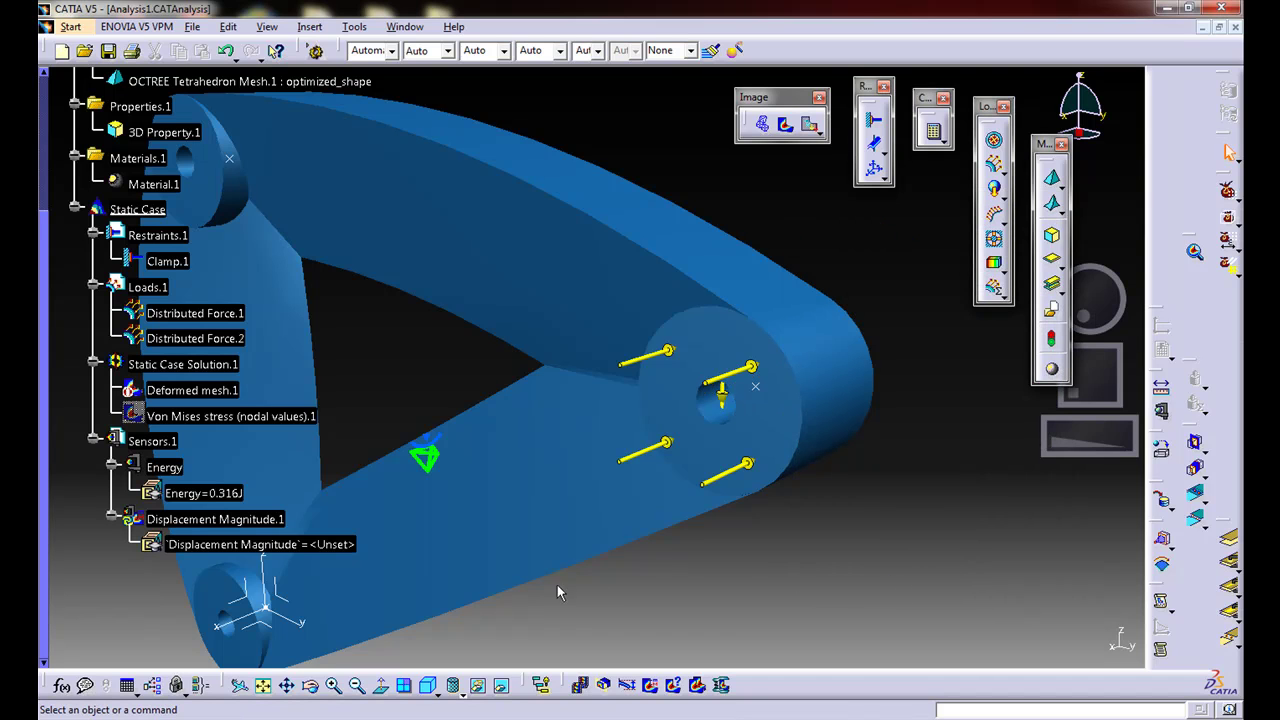
Update the Displacement Magnitude.1 sensor so it reports 1.053mm averaged over the loaded face.
middle_drag(571, 571, 420, 575)
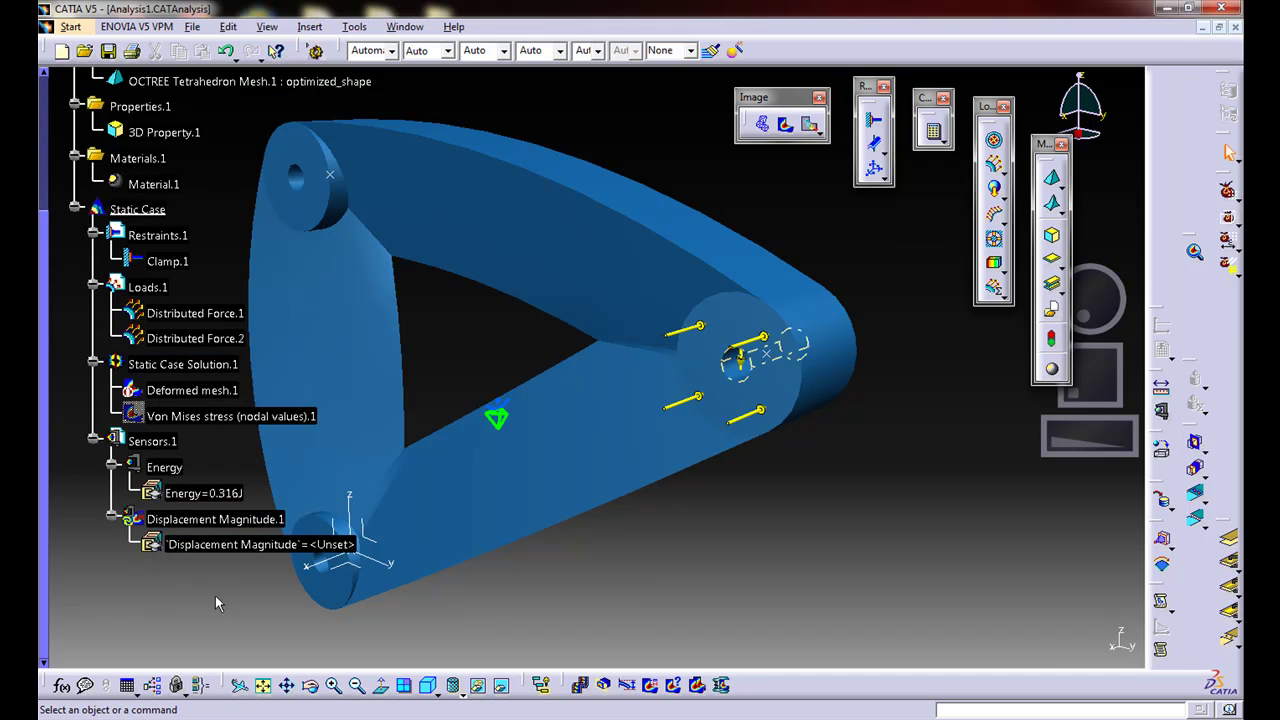
right_click(143, 522)
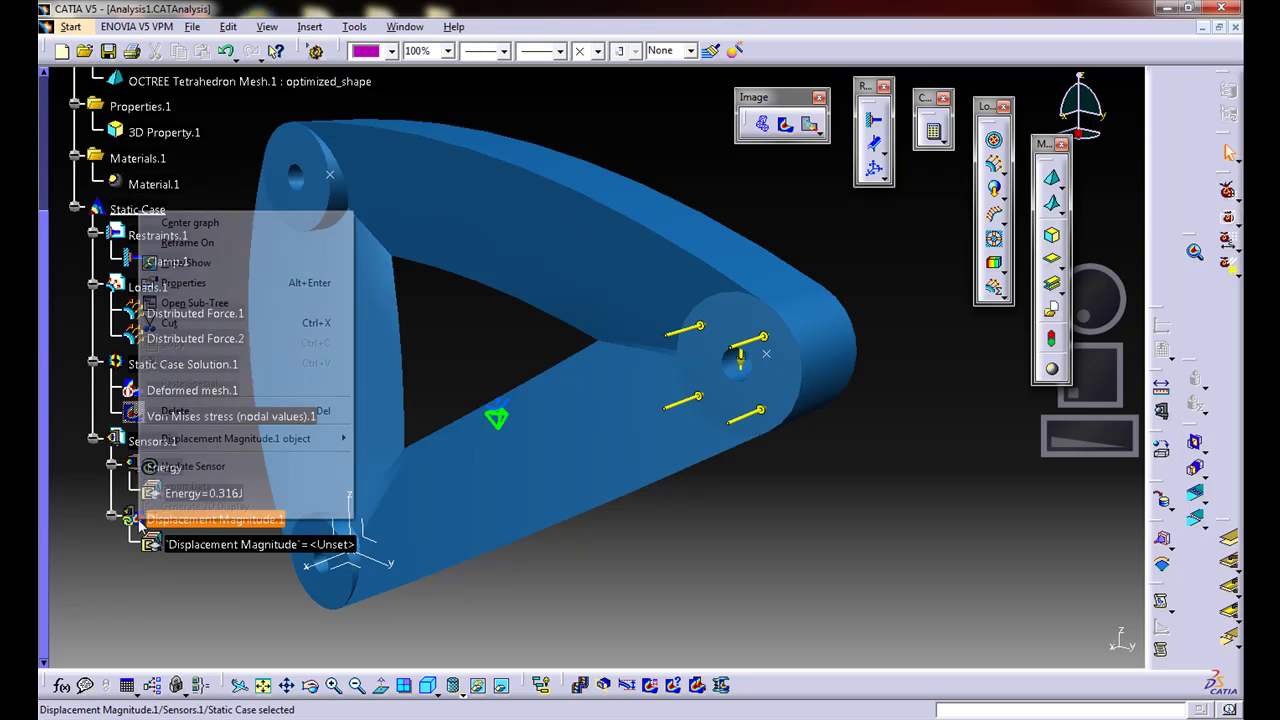
click(193, 466)
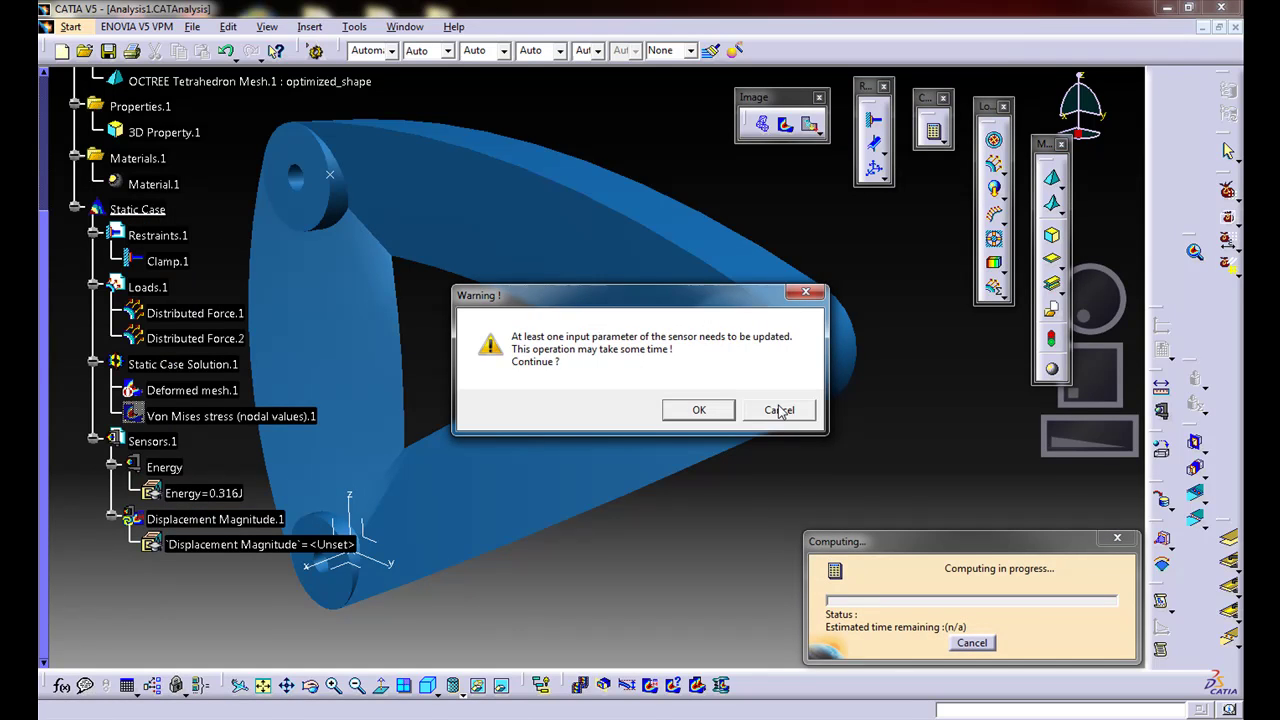
click(721, 414)
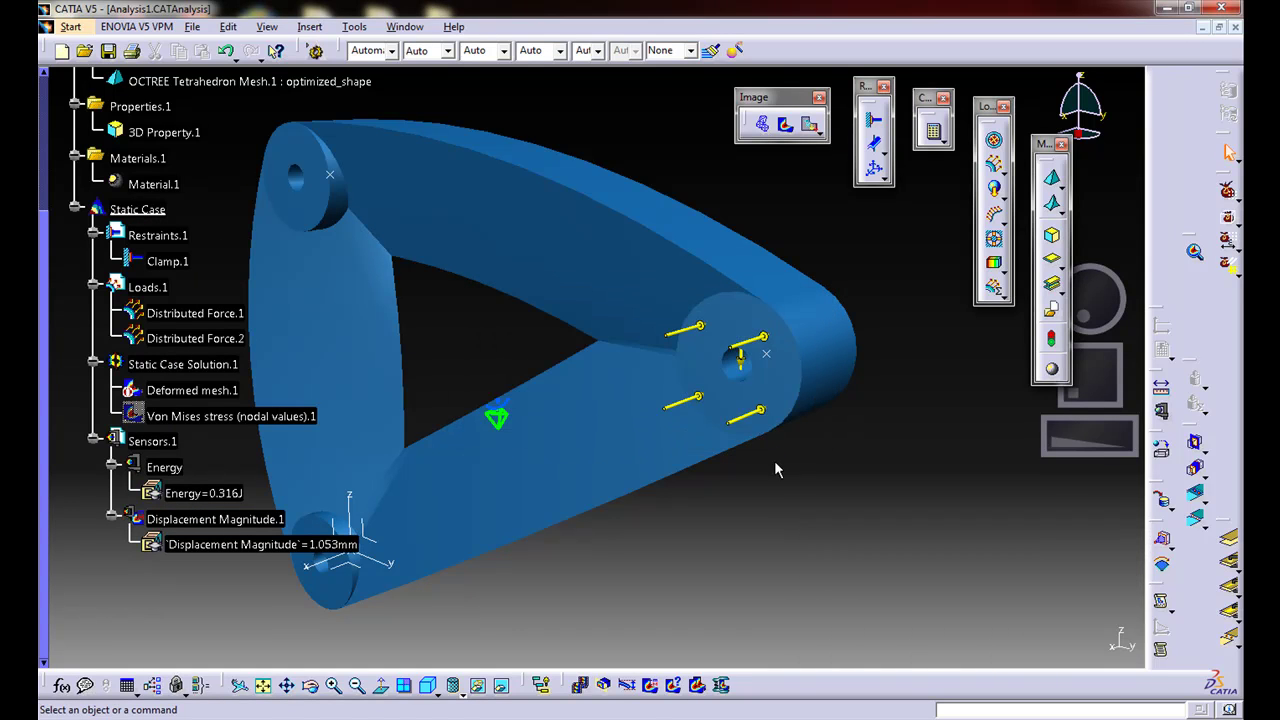
middle_drag(394, 557, 522, 605)
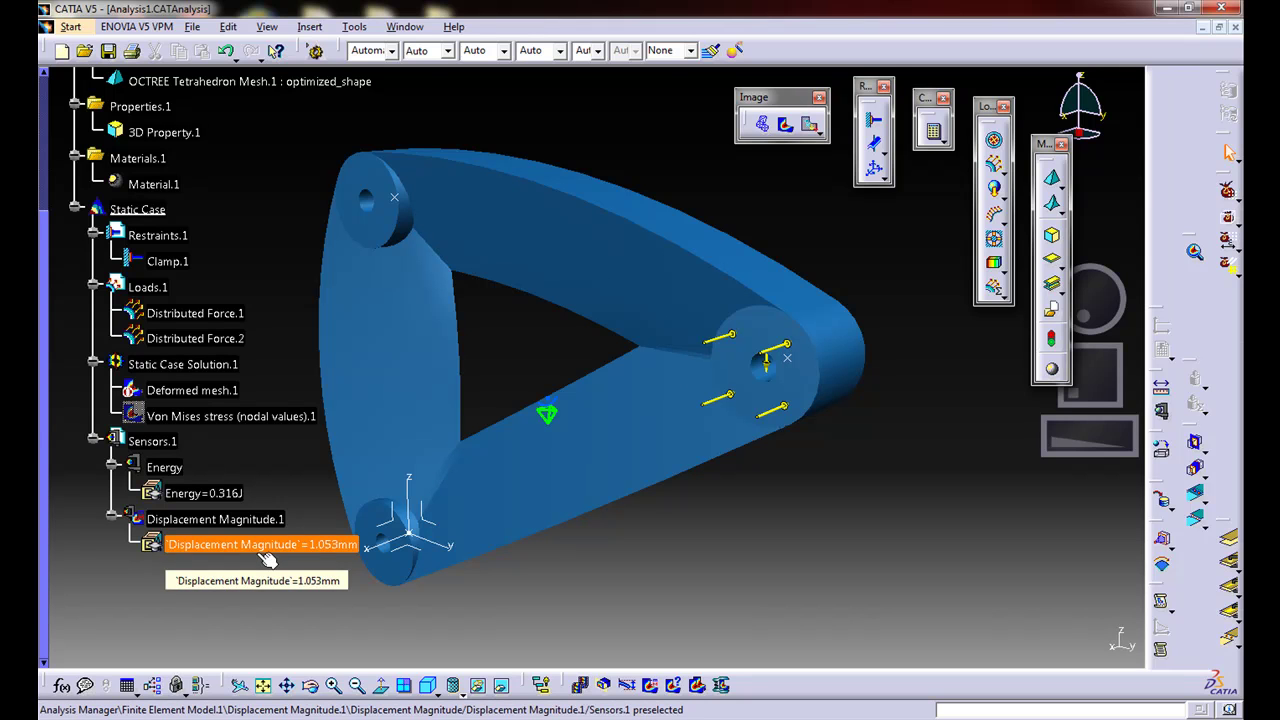
middle_drag(646, 514, 673, 557)
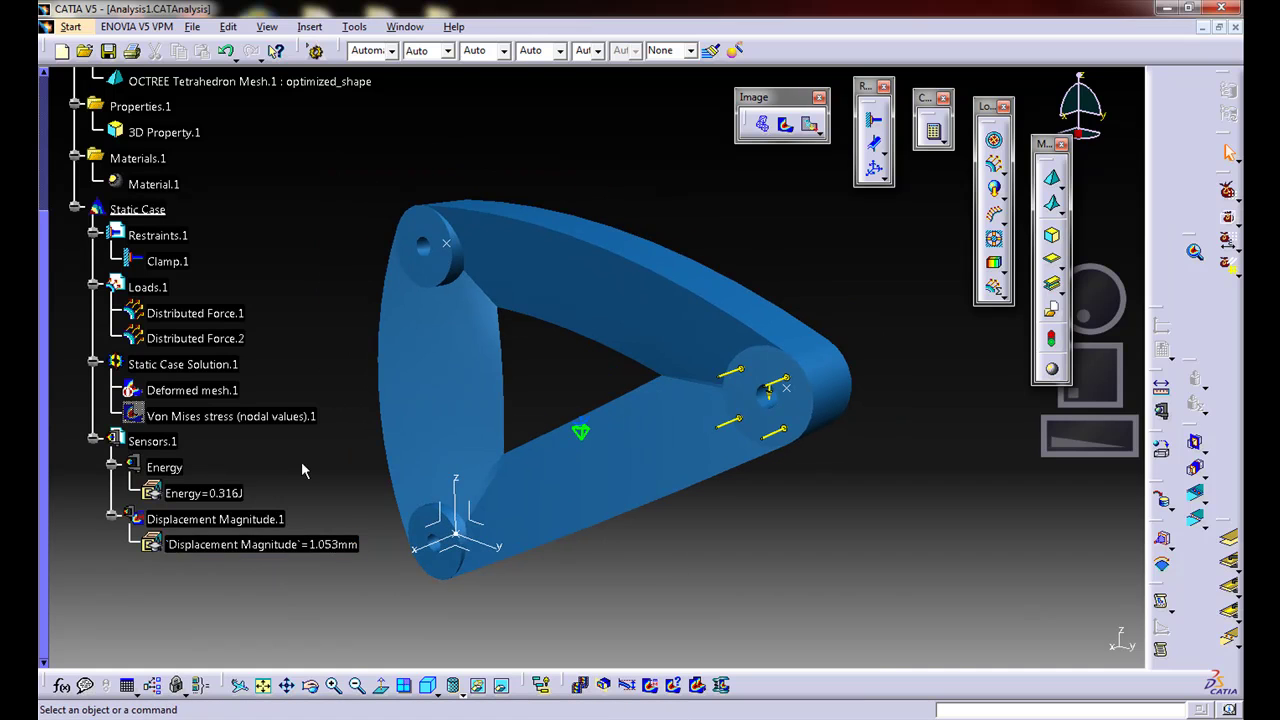